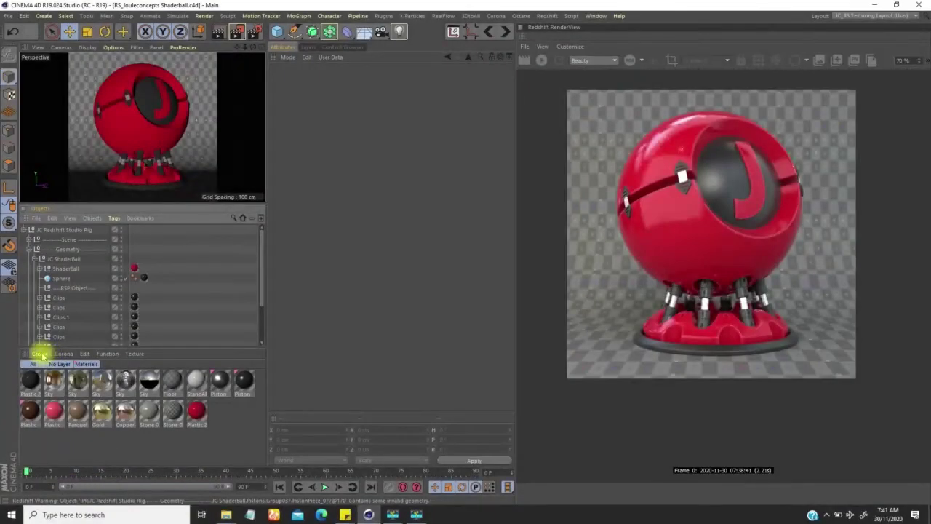
- Create a new Redshift material and apply it to the ShaderBall object
click(40, 354)
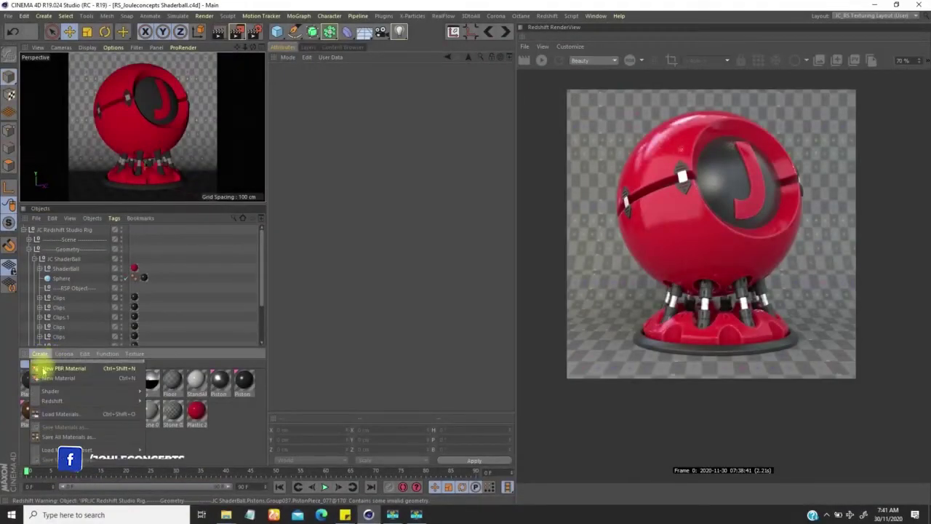
mouse_move(137, 400)
click(194, 392)
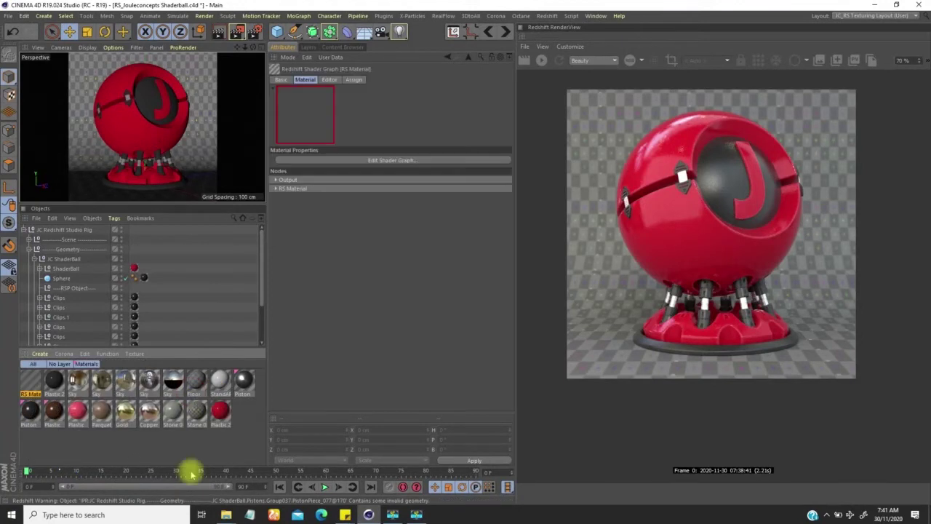
drag(29, 380, 137, 268)
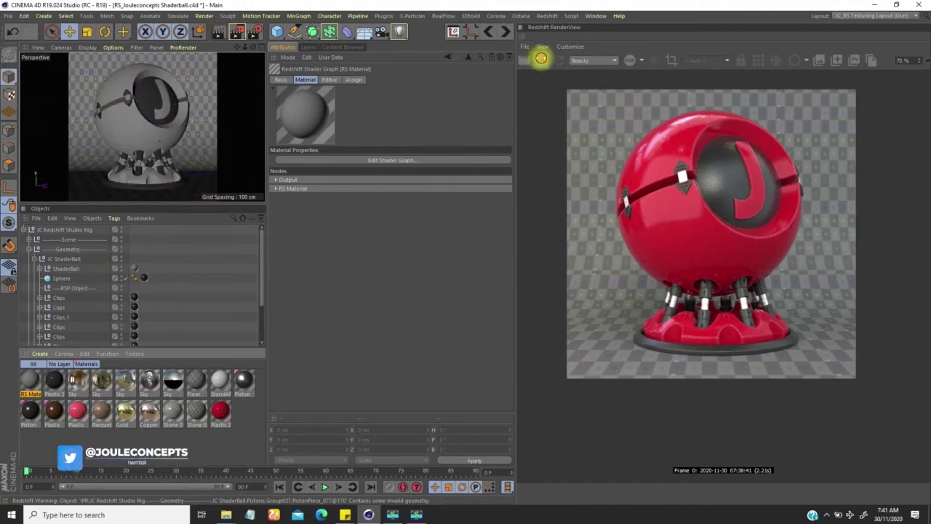
- Start the interactive Redshift render and open the new RS Material's shader graph
click(541, 60)
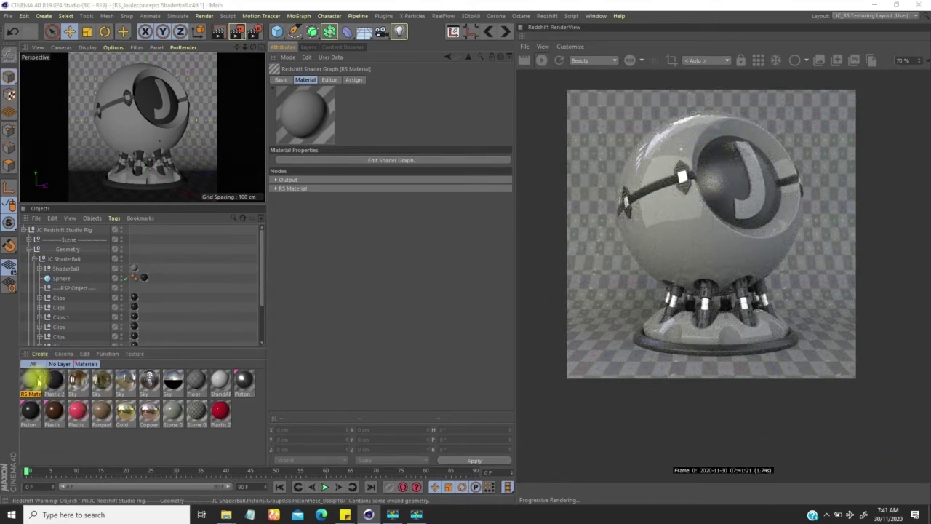
double_click(33, 379)
drag(300, 33, 296, 58)
- Import the ParquetFiveFinger DIFF, GLOSS and NRM images from the Parquet folder into the shader graph, without copying them to the project location
click(229, 517)
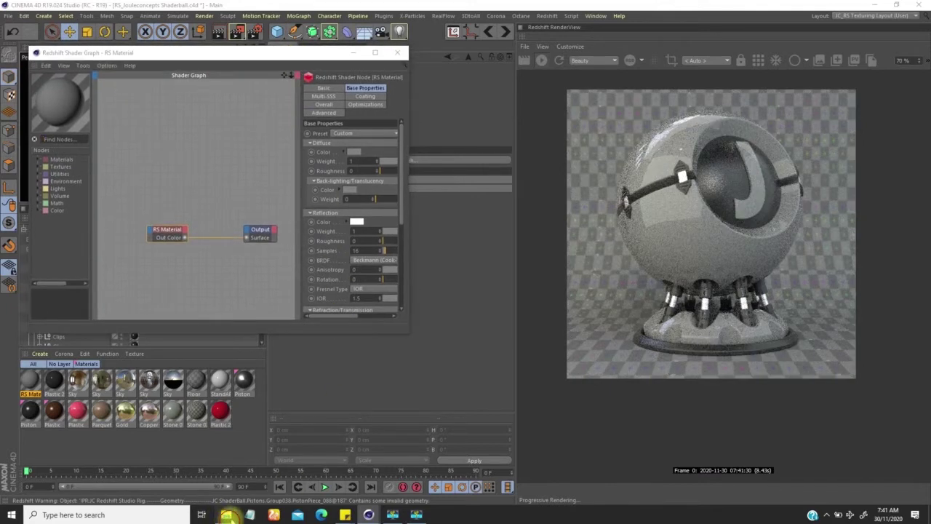
click(305, 473)
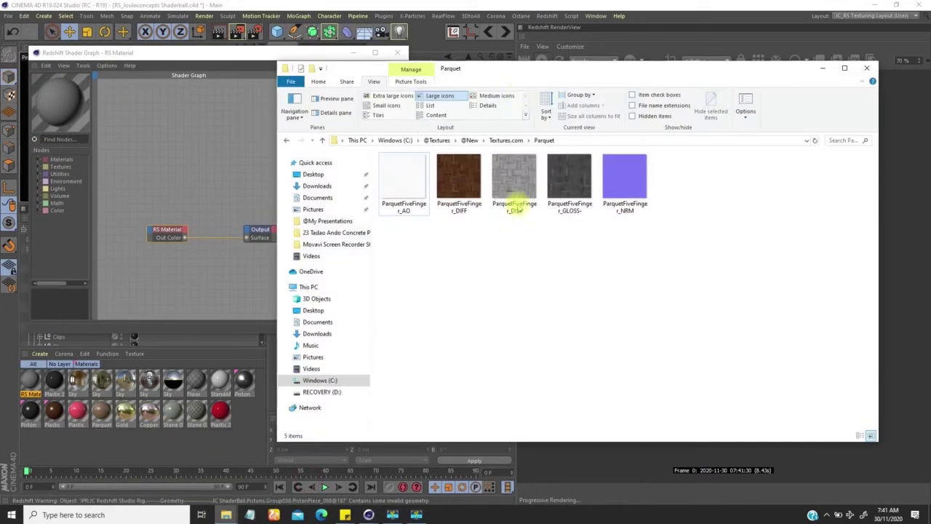
drag(526, 75, 474, 174)
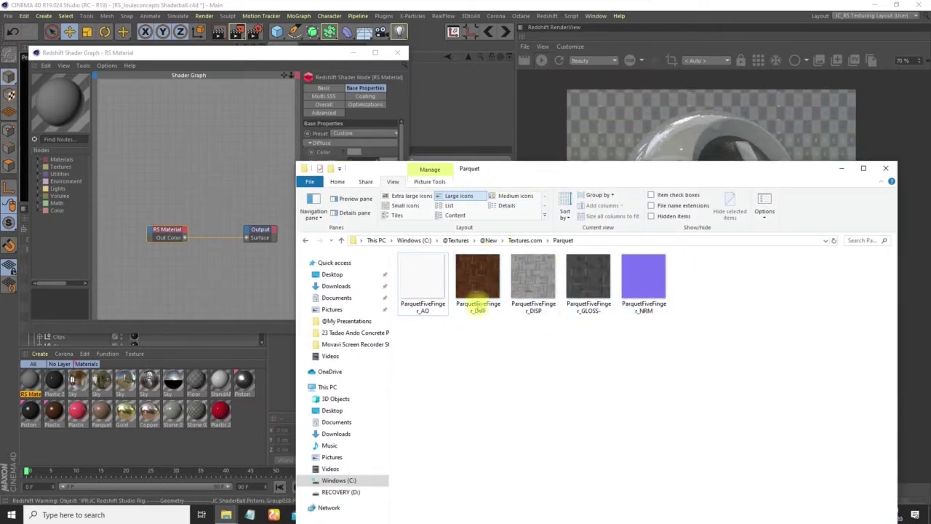
click(473, 293)
ctrl+click(589, 276)
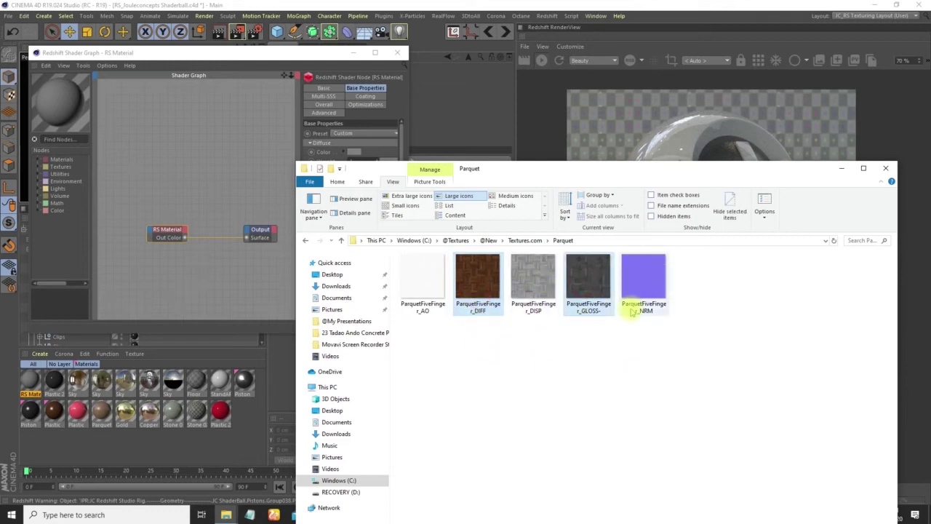
ctrl+click(650, 291)
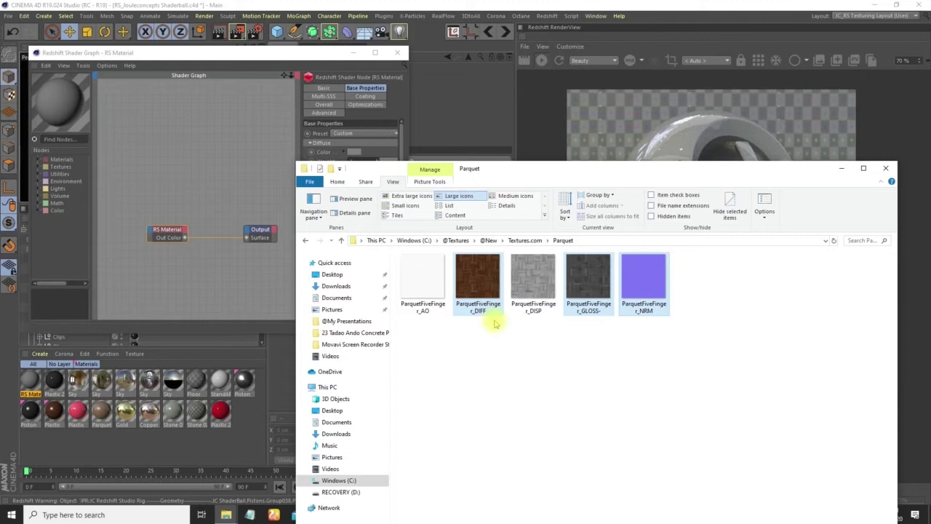
drag(477, 295, 173, 179)
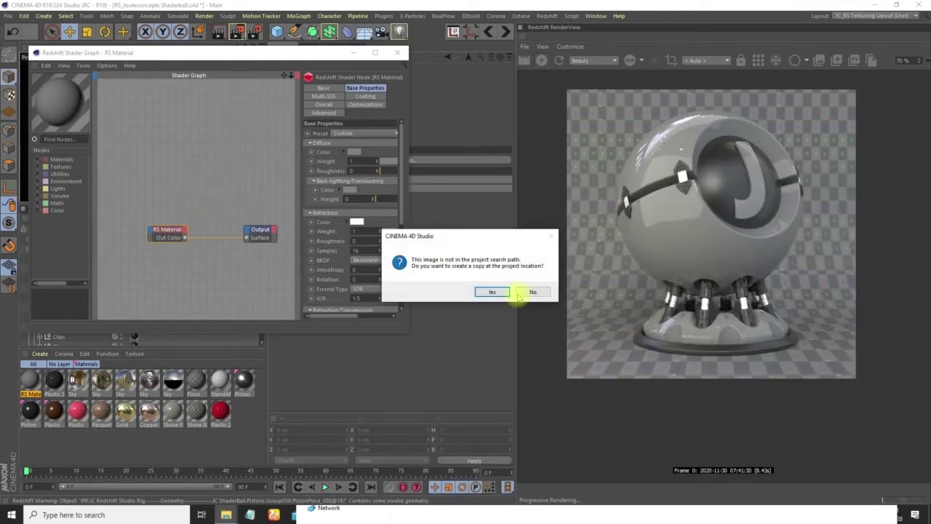
click(532, 292)
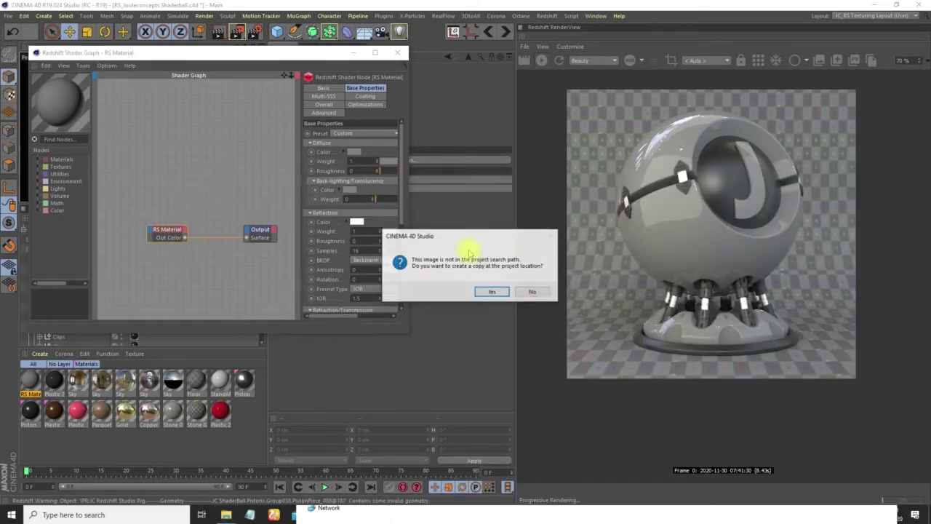
click(533, 292)
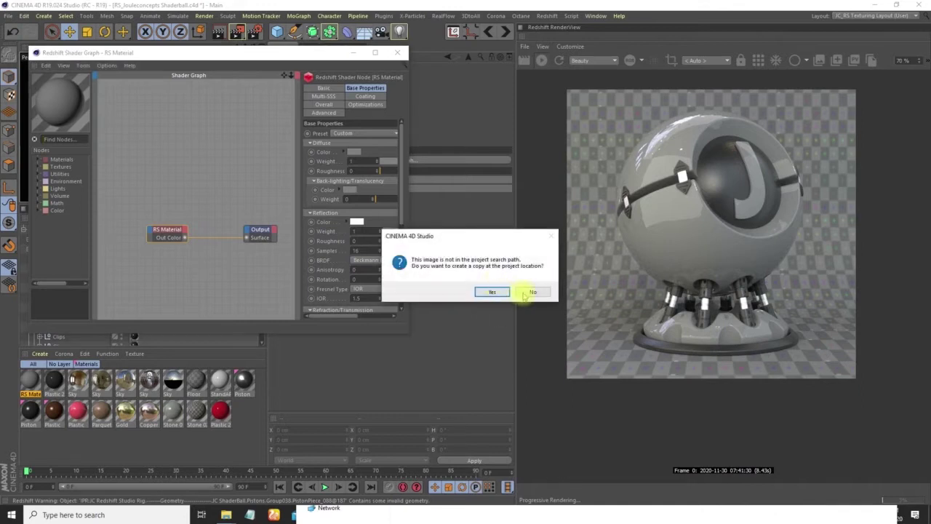
click(530, 292)
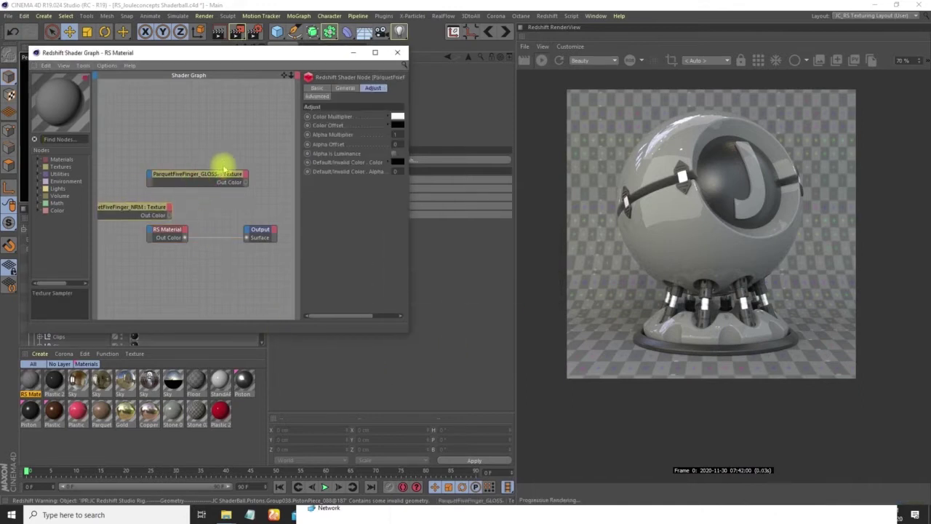
- Arrange the graph so the DIFF, GLOSS and NRM texture nodes sit apart from the RS Material and Output nodes
drag(204, 175, 166, 176)
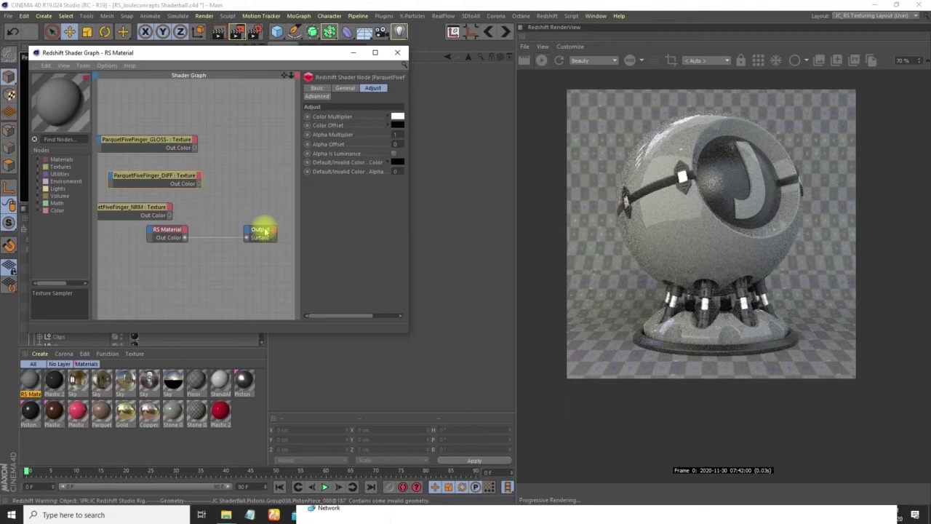
drag(260, 232, 289, 240)
drag(175, 231, 223, 234)
middle_drag(233, 232, 225, 235)
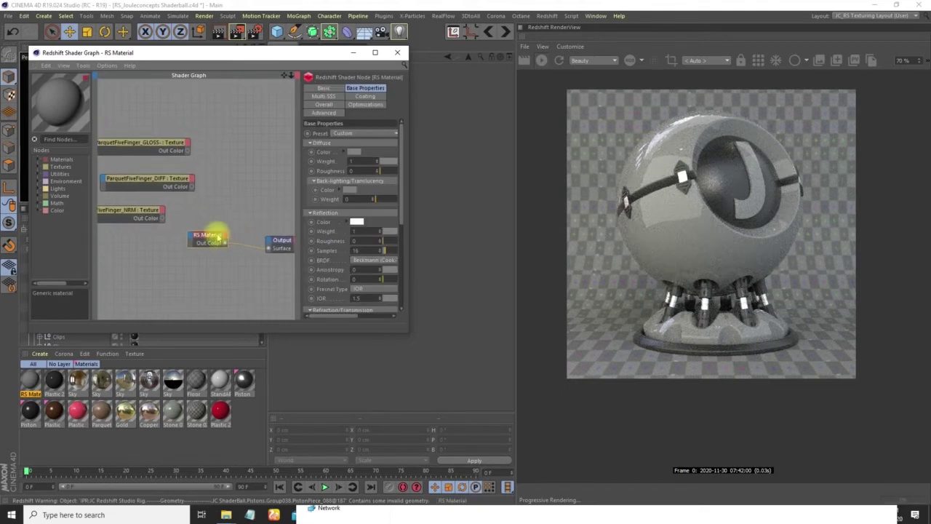
click(275, 241)
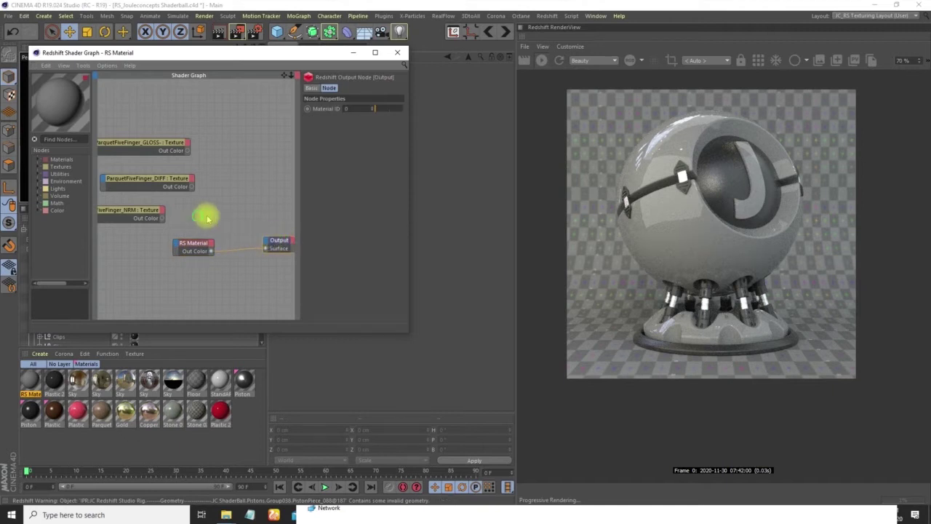
middle_drag(197, 216, 214, 220)
alt+right_drag(231, 208, 191, 216)
alt+middle_drag(180, 188, 213, 207)
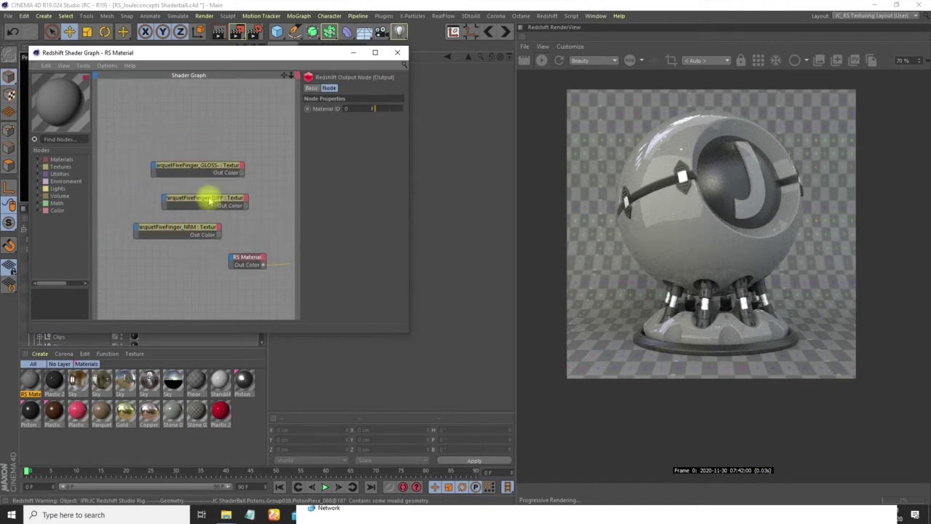
drag(213, 207, 177, 134)
drag(192, 167, 162, 159)
middle_drag(202, 198, 182, 183)
- Connect the DIFF texture's Out Color to the RS Material's Diffuse Color input
drag(178, 182, 211, 248)
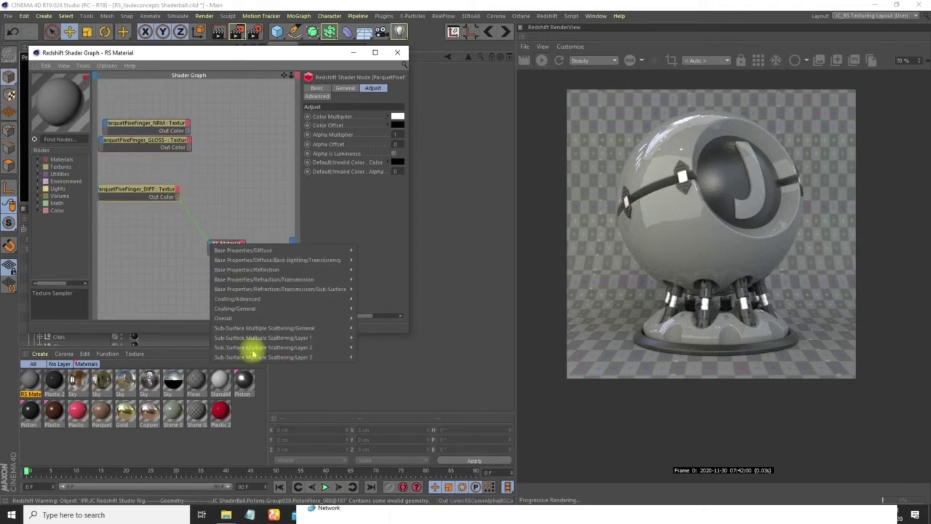
mouse_move(291, 250)
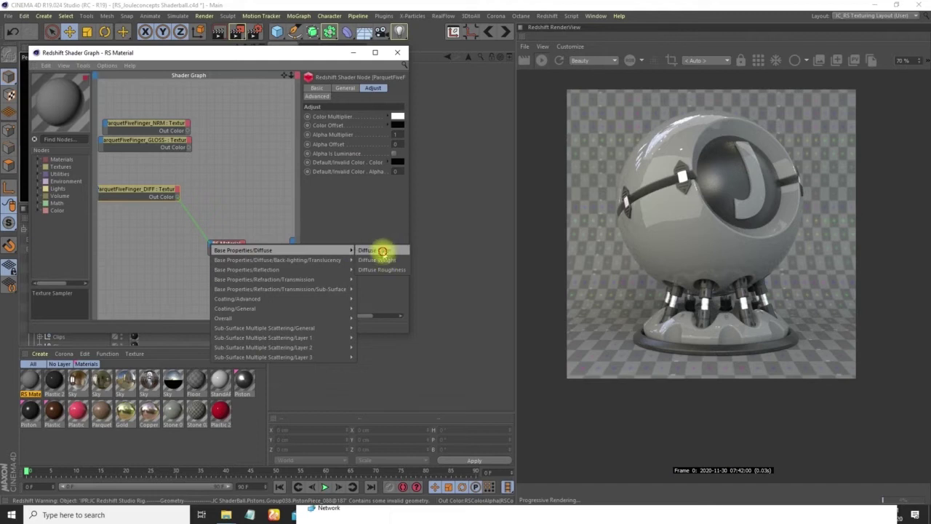
click(381, 251)
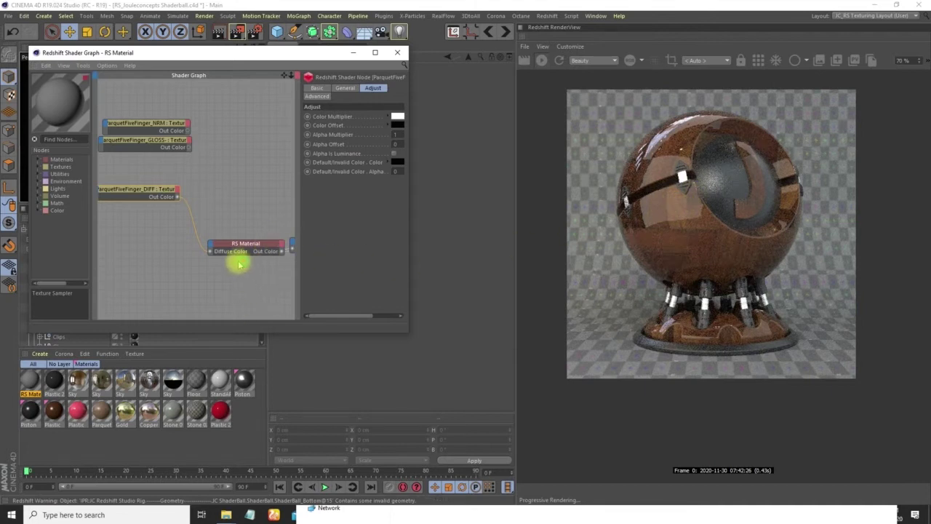
- Set the RS Material's reflection weight to 0
middle_drag(246, 246, 191, 239)
click(191, 238)
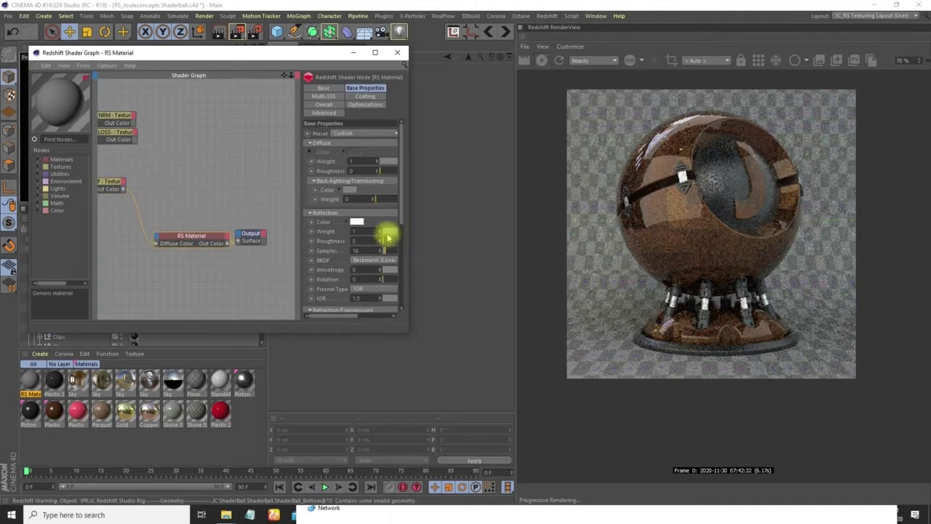
drag(396, 234, 349, 253)
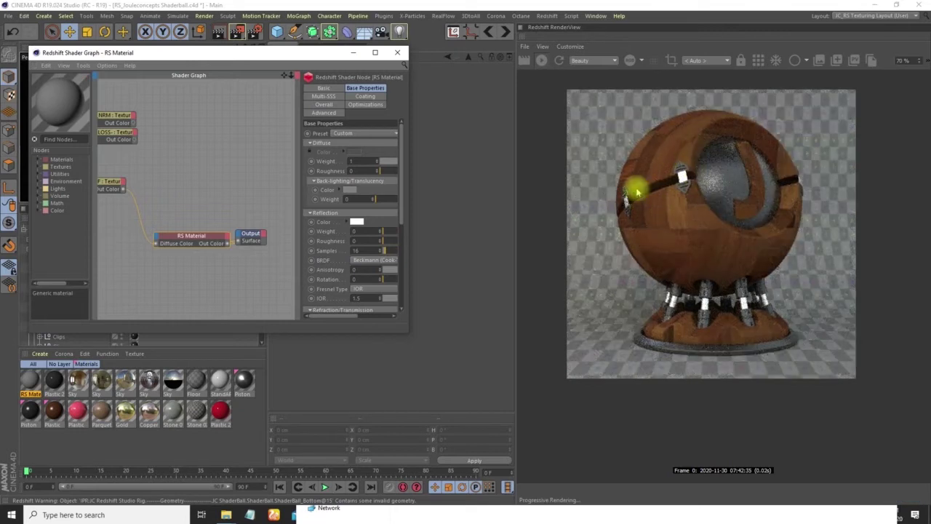
- Move the DIFF texture node down so it lines up with the RS Material node
click(251, 231)
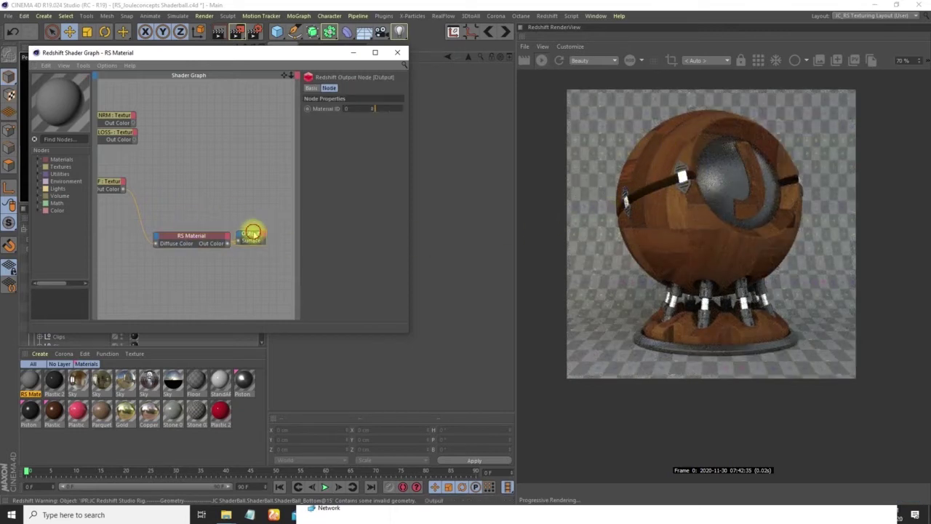
click(204, 233)
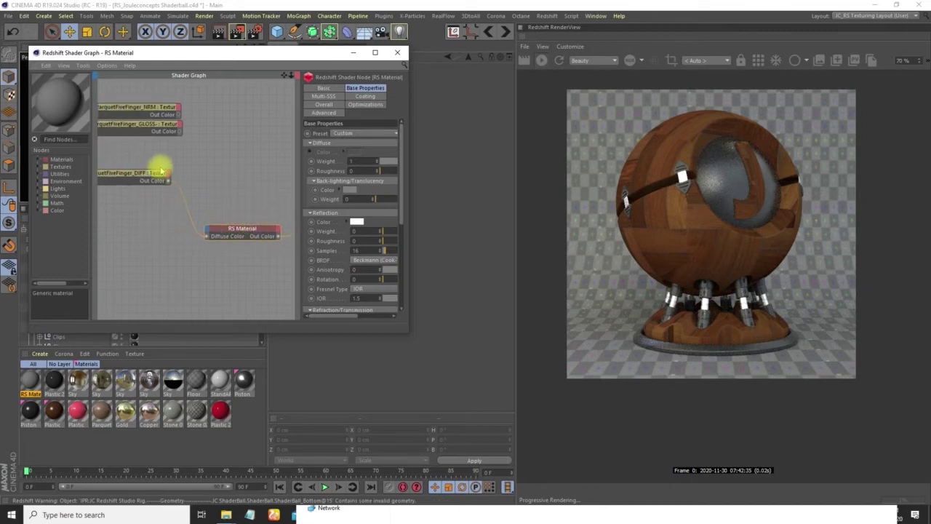
drag(141, 177, 146, 217)
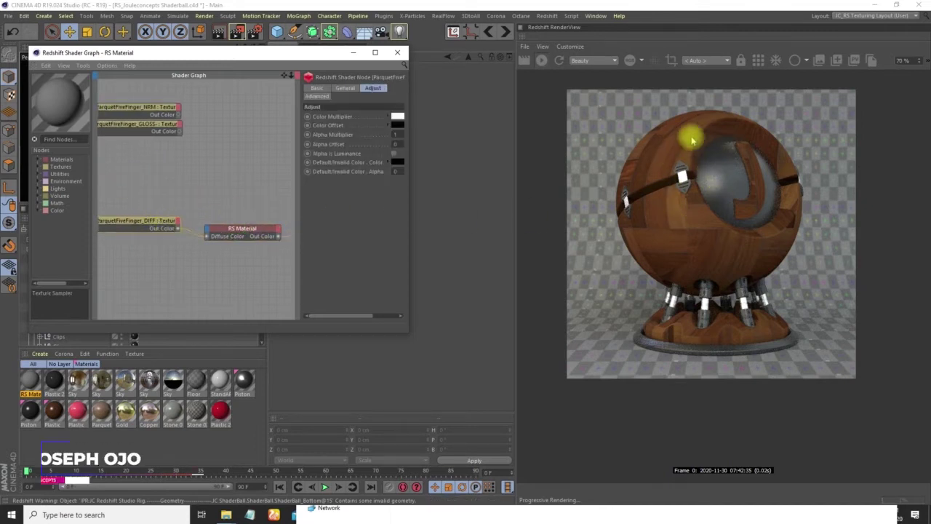
middle_drag(155, 231, 277, 233)
click(71, 139)
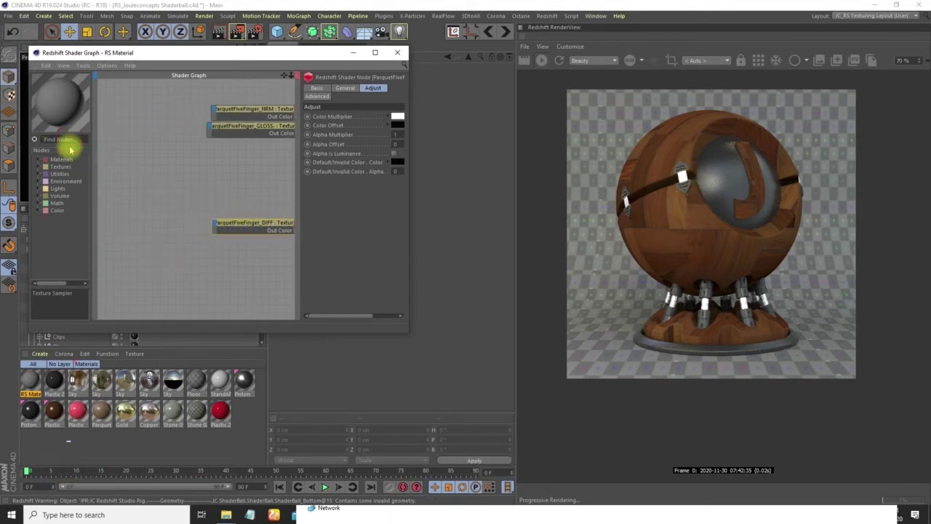
text(scal)
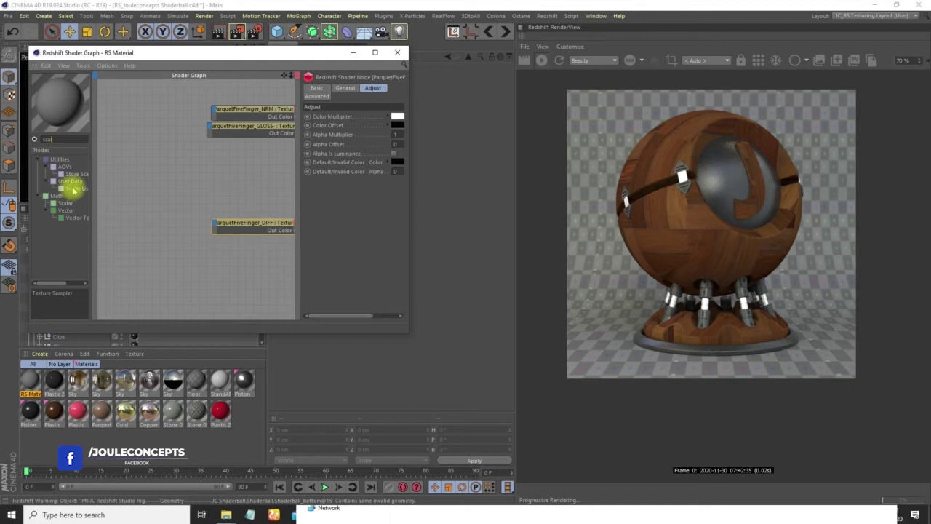
drag(60, 283, 74, 286)
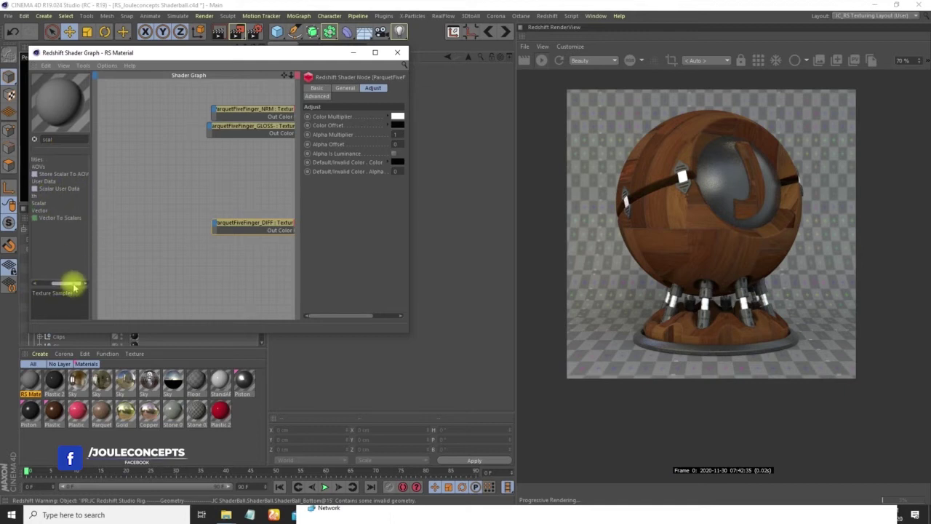
drag(66, 185, 225, 231)
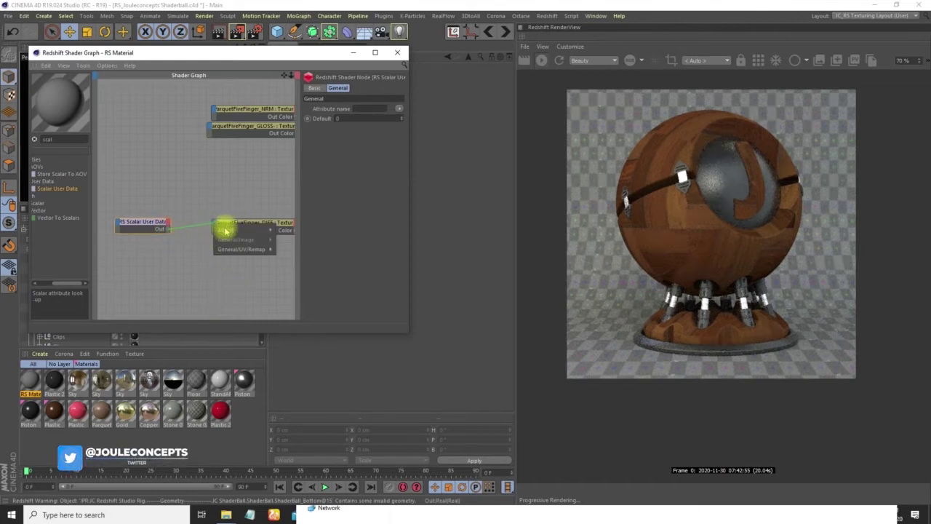
click(191, 191)
middle_drag(240, 241, 190, 211)
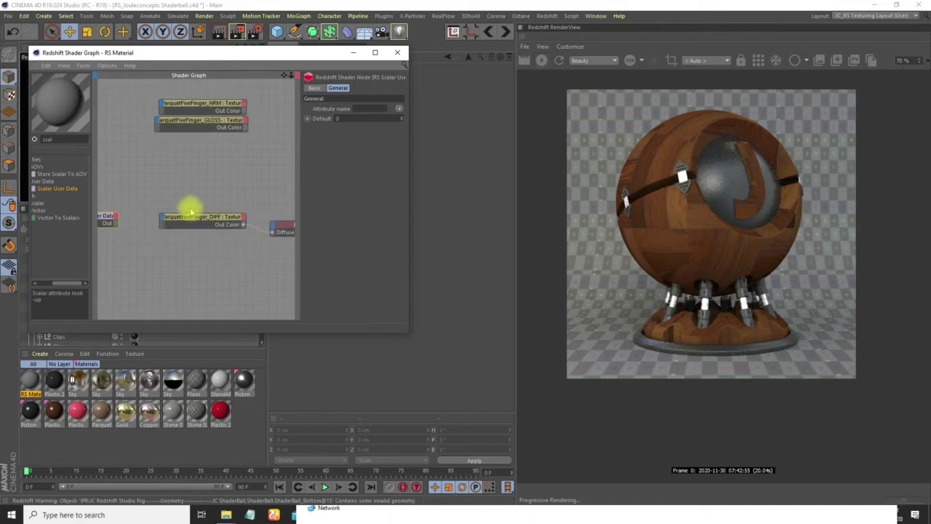
drag(191, 212, 165, 214)
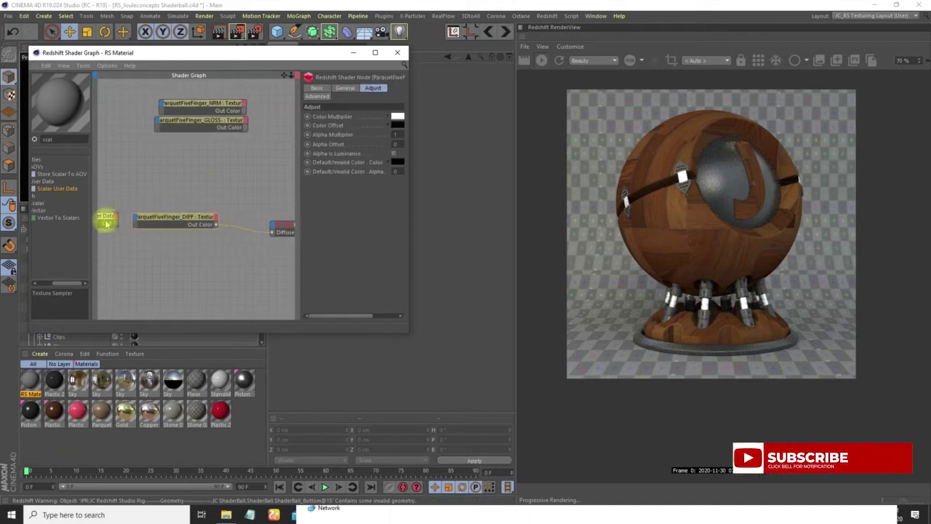
click(106, 221)
key(Delete)
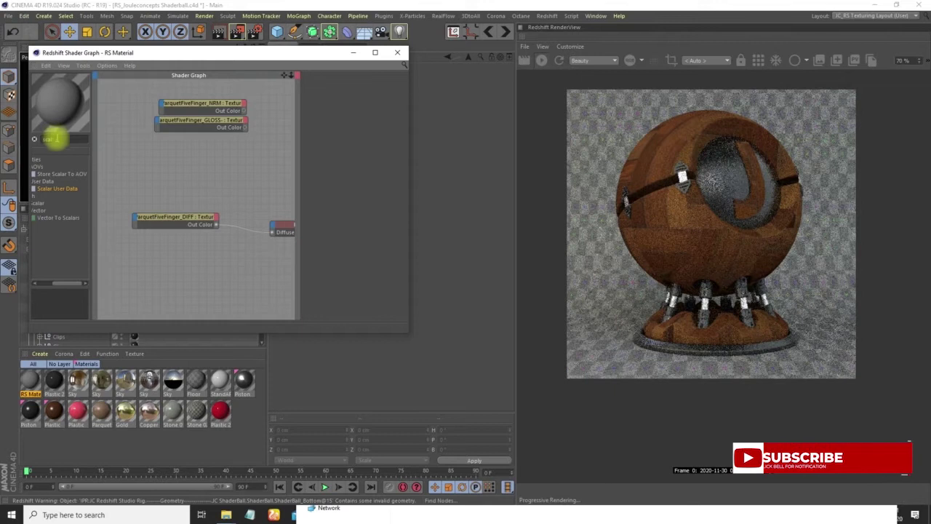
- Search the nodes for "tripla" and add a TriPlanar node between the DIFF texture and the RS Material
drag(56, 138, 29, 132)
text(tripla)
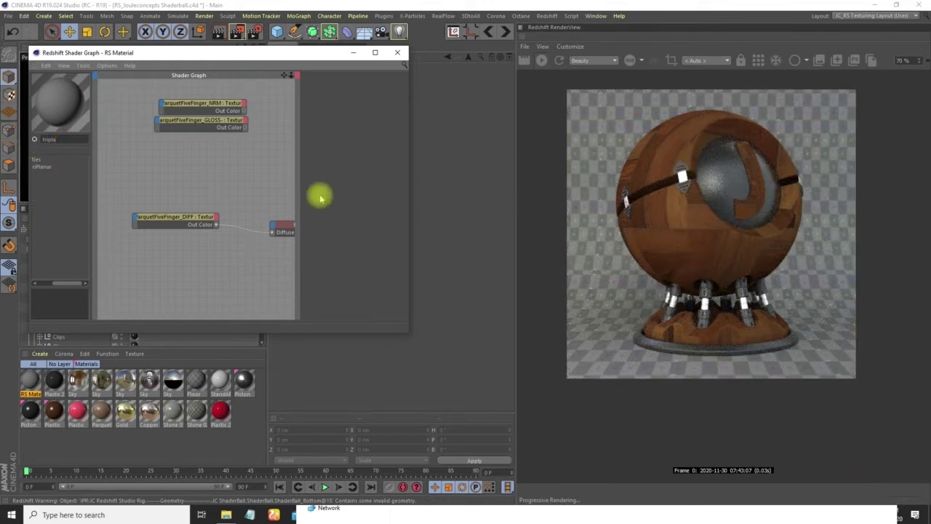
drag(62, 283, 43, 282)
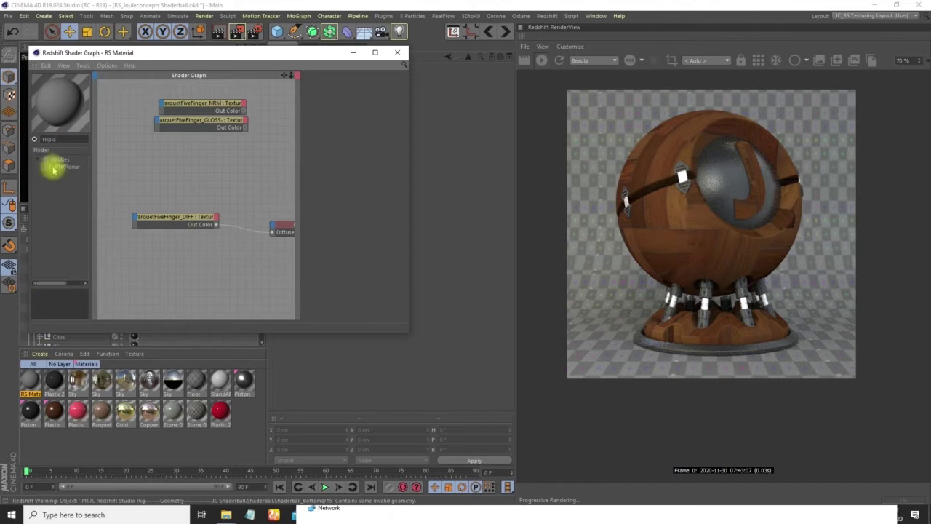
drag(69, 168, 232, 198)
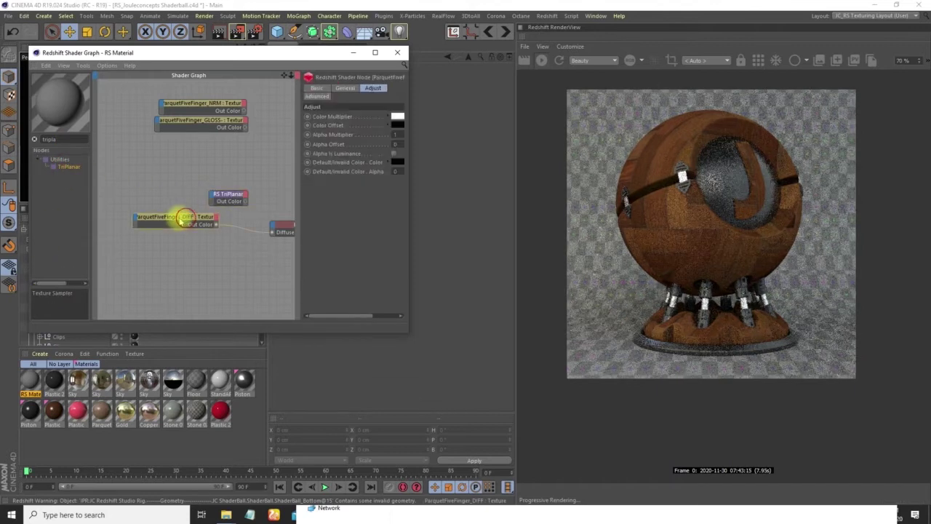
- Make room beside the DIFF texture node and connect its Out Color to the TriPlanar node's Image X input
drag(186, 218, 147, 217)
drag(230, 197, 195, 209)
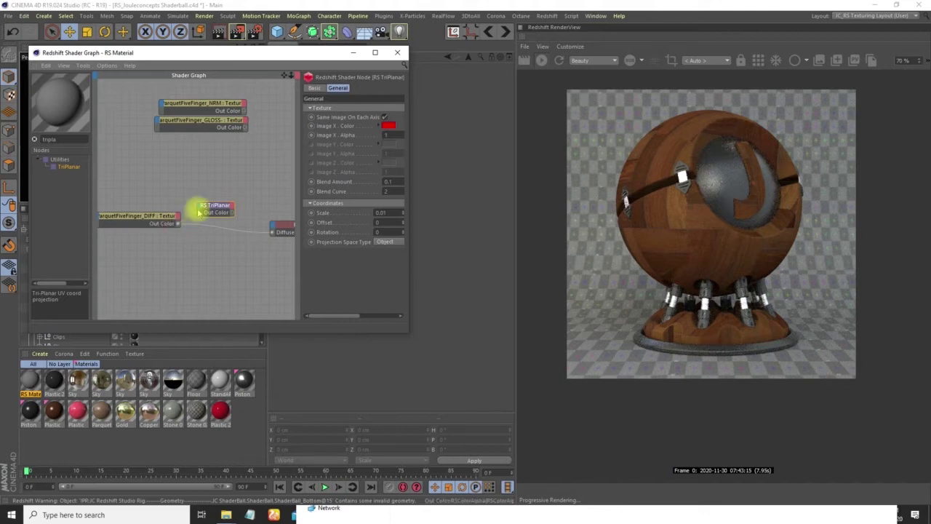
click(178, 227)
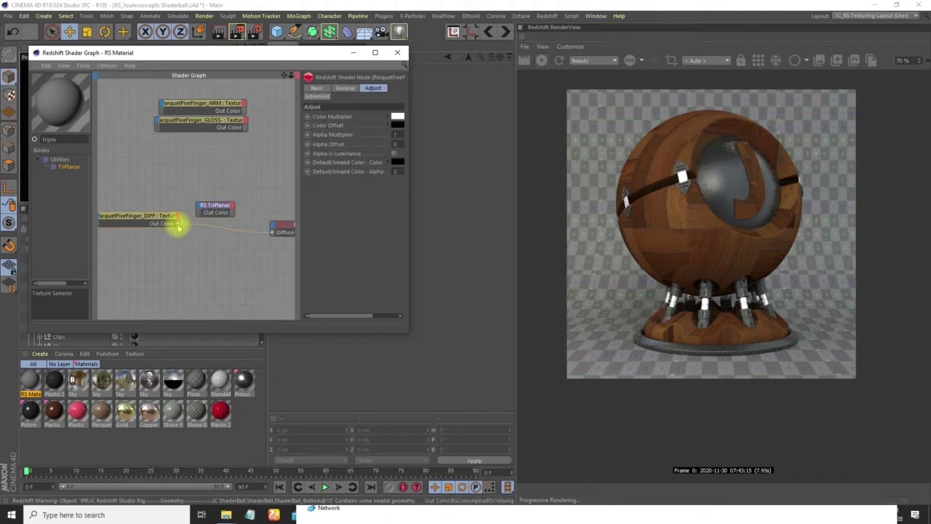
click(201, 209)
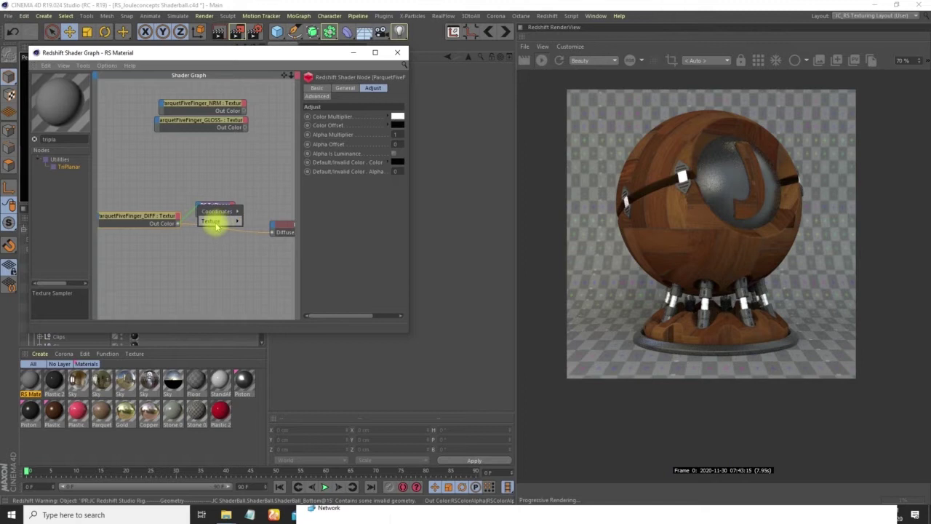
mouse_move(216, 220)
click(254, 222)
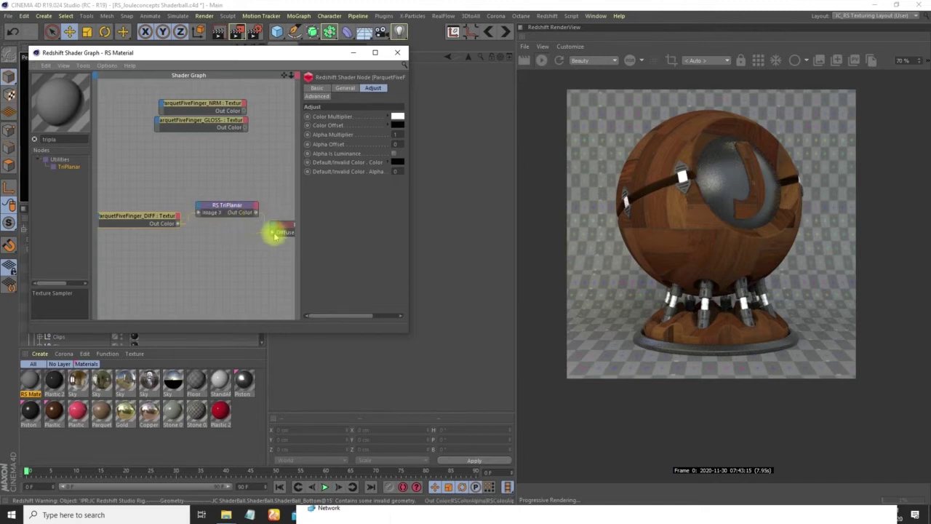
- Connect the TriPlanar's Out Color to the RS Material's Diffuse Color and space out the DIFF and TriPlanar nodes
drag(274, 236, 273, 234)
drag(233, 207, 227, 212)
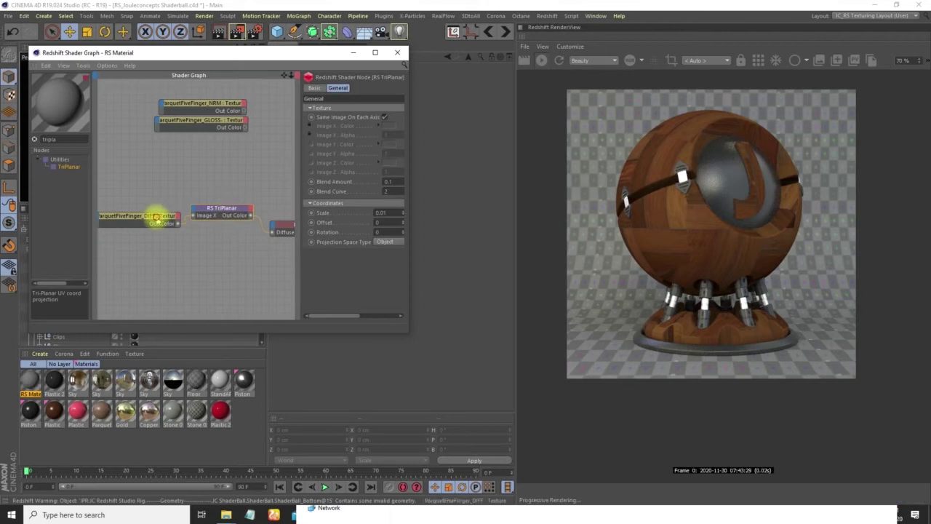
drag(156, 217, 128, 213)
mouse_move(208, 210)
mouse_down()
mouse_move(188, 222)
mouse_move(193, 215)
mouse_up()
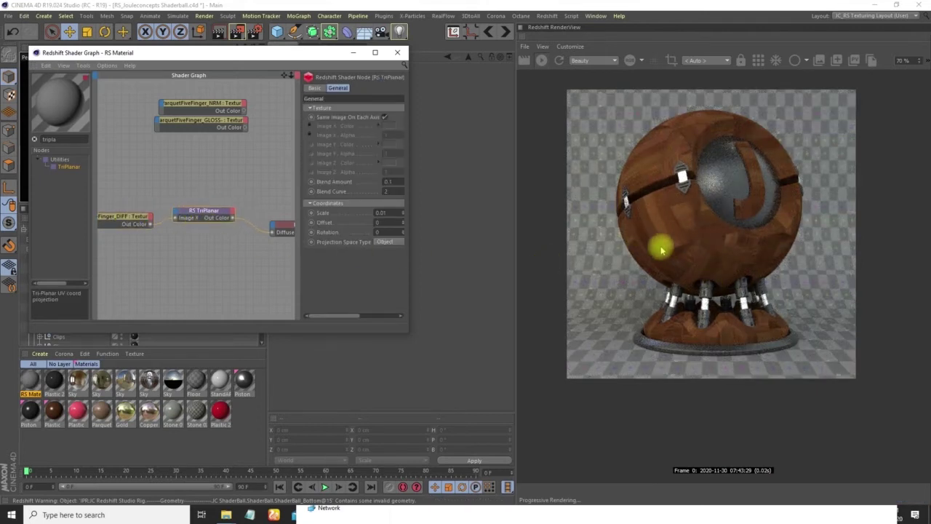
drag(209, 212, 210, 213)
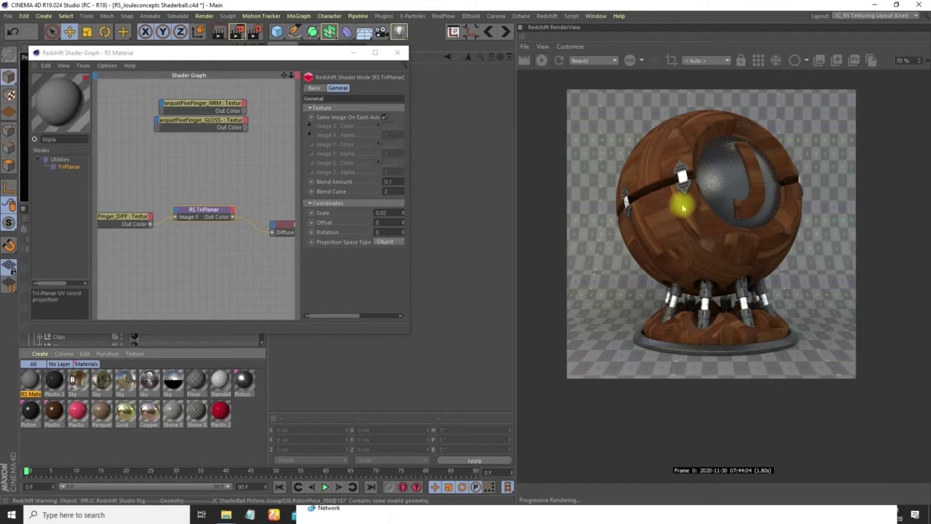
- Set the TriPlanar's coordinate scale to 0.04 and inspect the shader ball in the render view at 100 % zoom
click(384, 211)
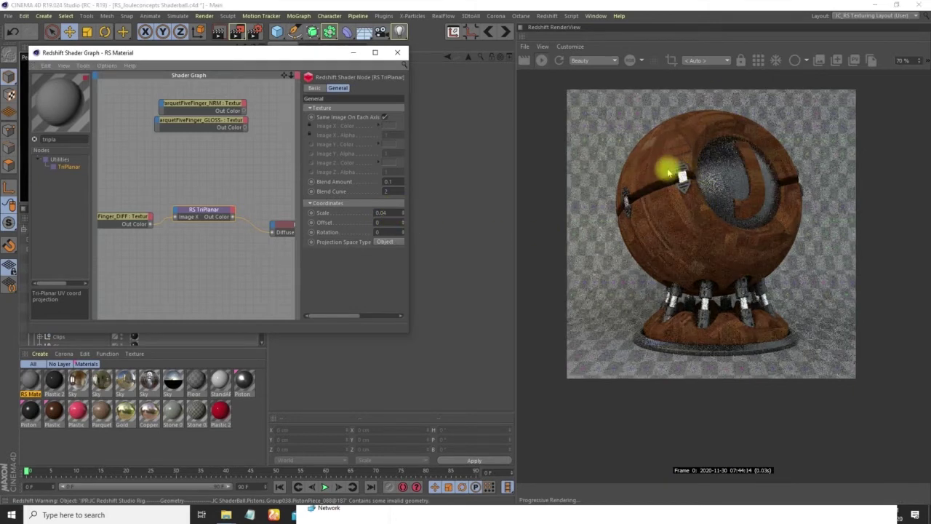
click(696, 235)
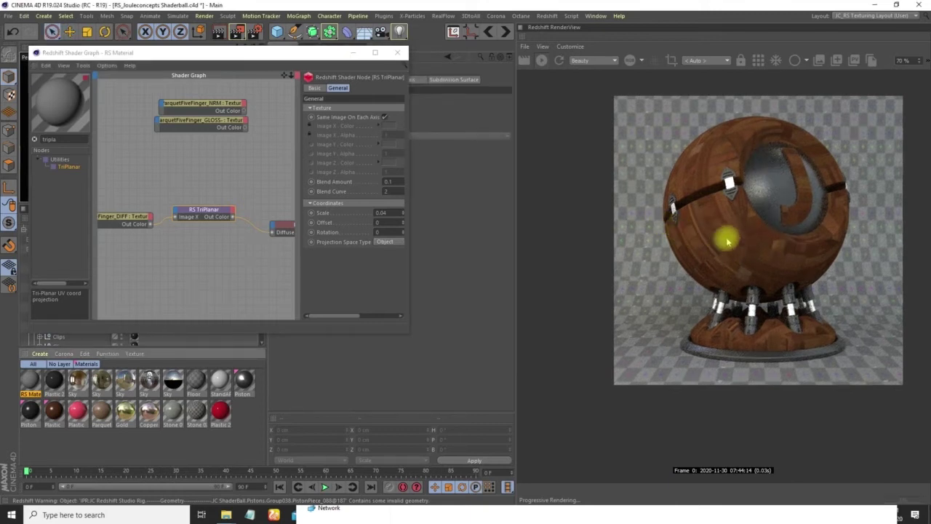
middle_drag(724, 236, 697, 242)
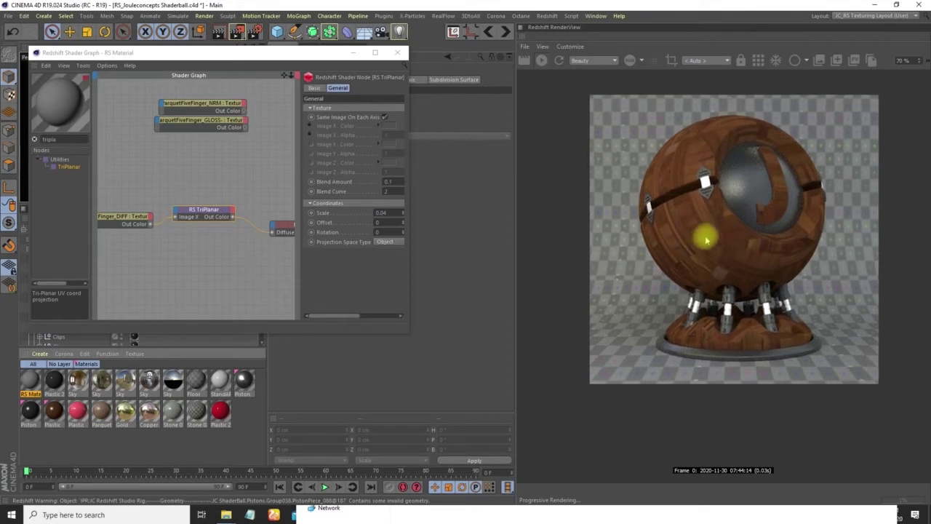
click(869, 54)
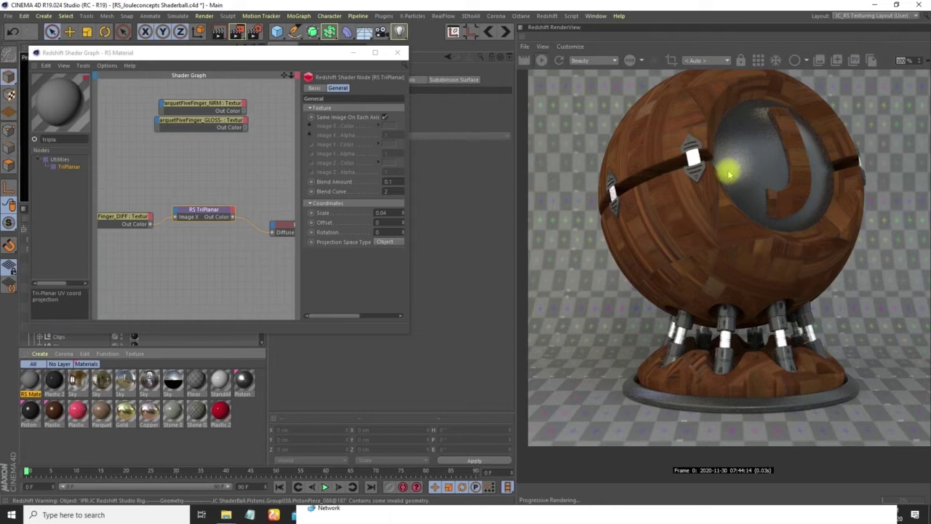
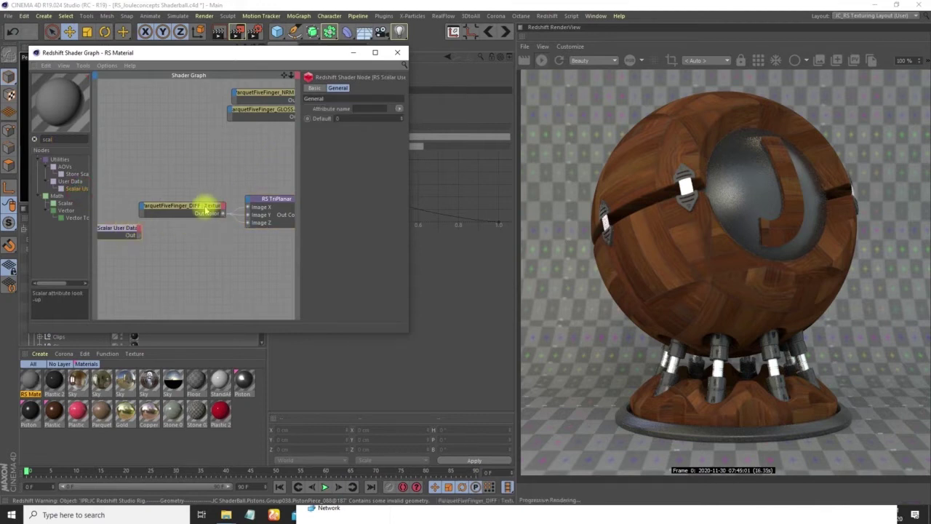
- Move the DIFF texture node up and connect its Out Color directly to the RS Material's Diffuse Color, bypassing the TriPlanar
drag(206, 204, 192, 182)
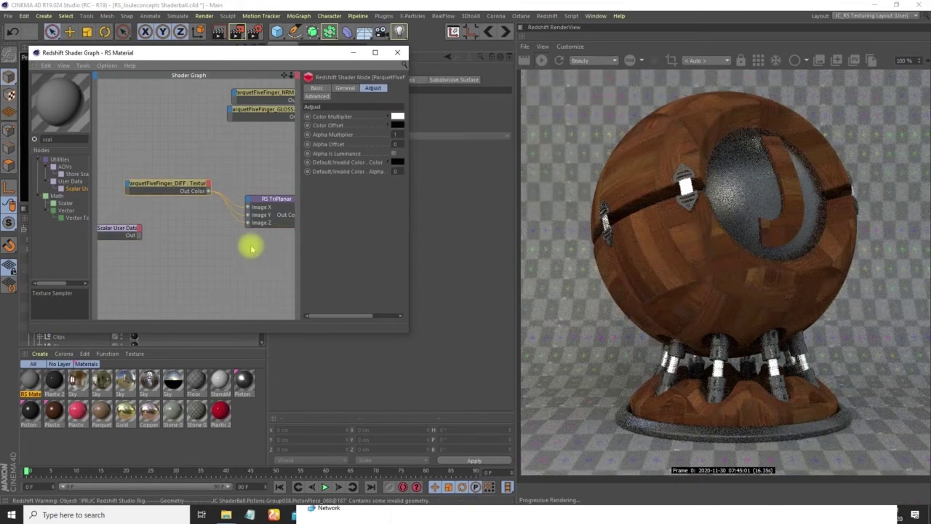
scroll(245, 245, down, 3)
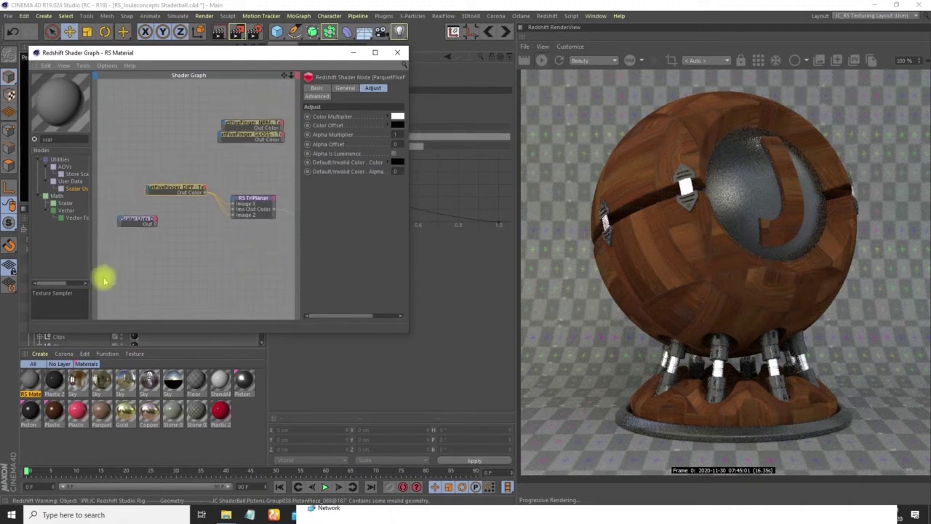
middle_drag(218, 234, 198, 229)
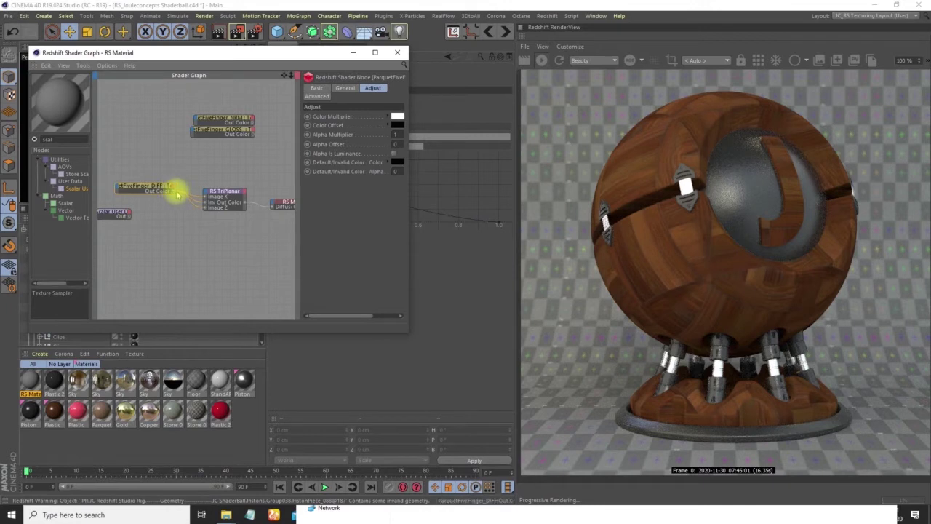
drag(173, 194, 220, 190)
drag(269, 209, 158, 196)
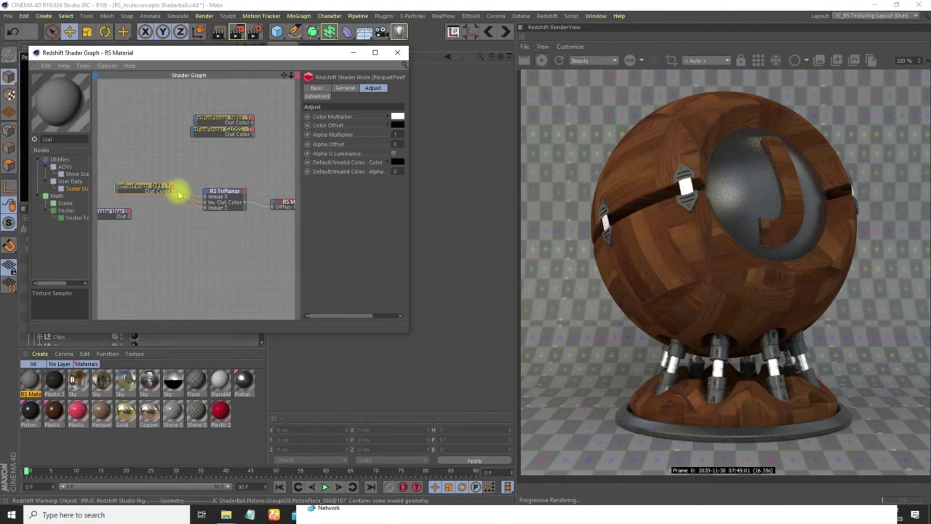
drag(251, 193, 274, 211)
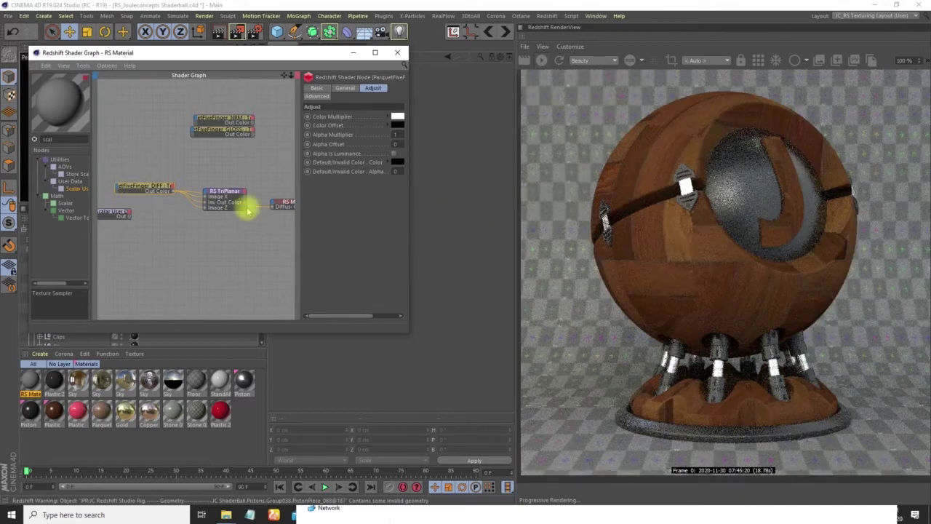
- Connect the Scalar User Data node's Out to the DIFF texture's Scale input and set the scalar's default to 3
middle_drag(127, 198, 203, 204)
drag(191, 218, 161, 209)
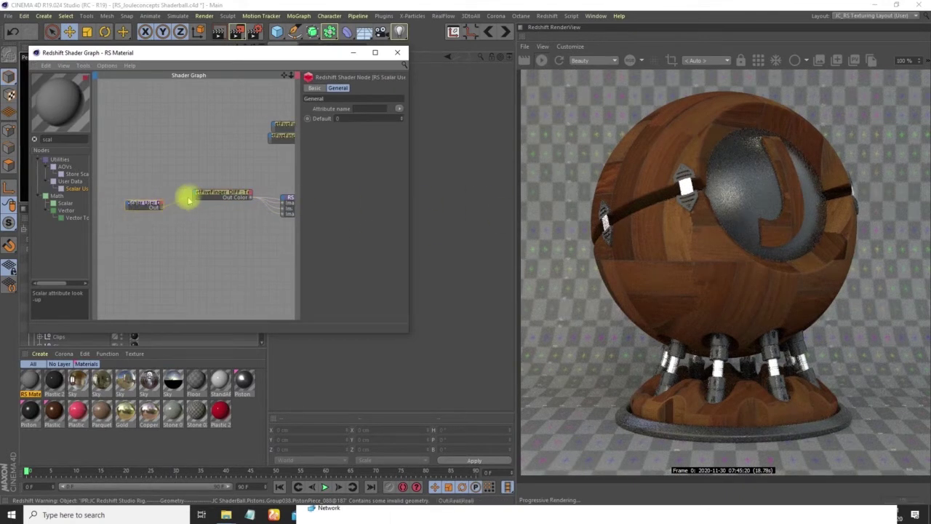
drag(195, 195, 242, 227)
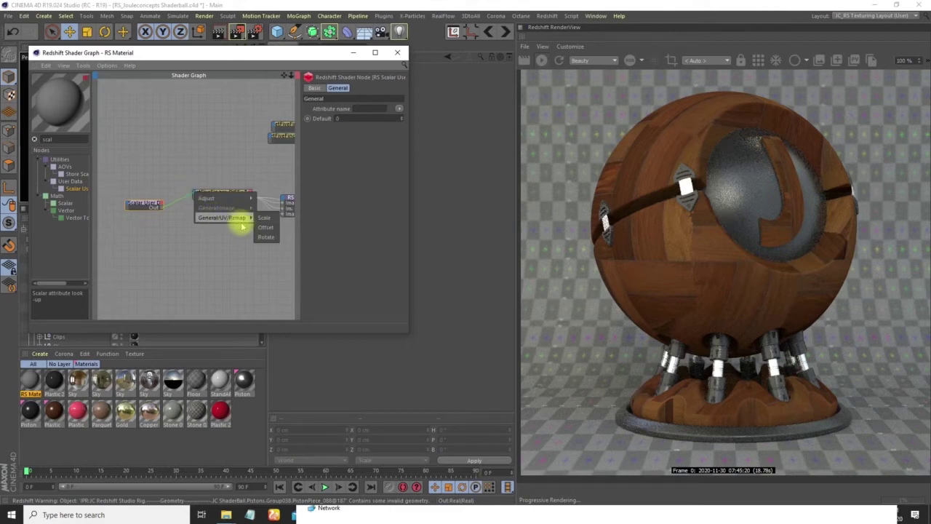
click(264, 217)
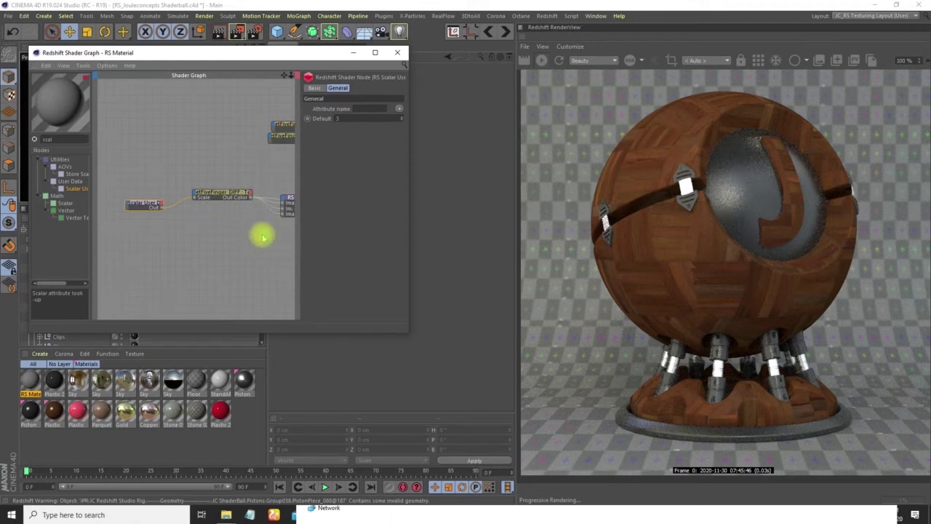
- Delete the bypassed TriPlanar node from the shader graph
middle_drag(267, 237, 210, 206)
drag(233, 191, 220, 227)
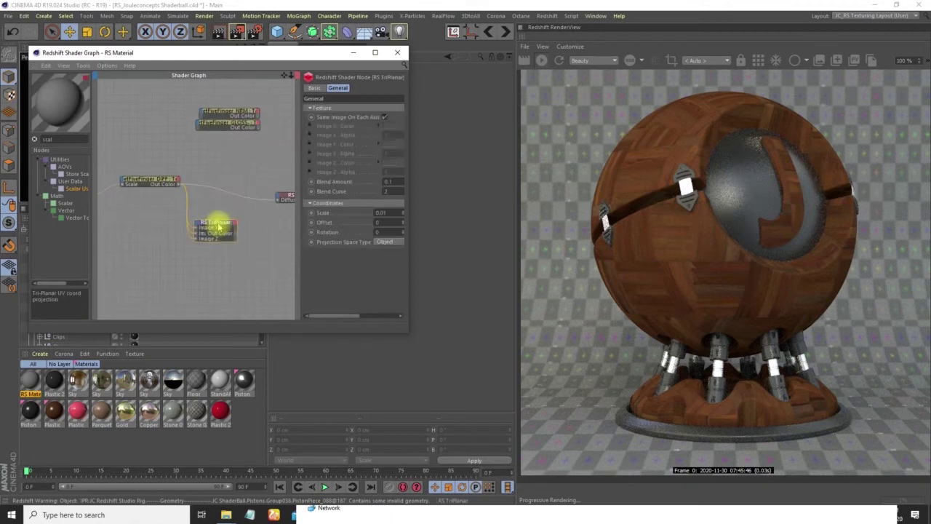
key(Delete)
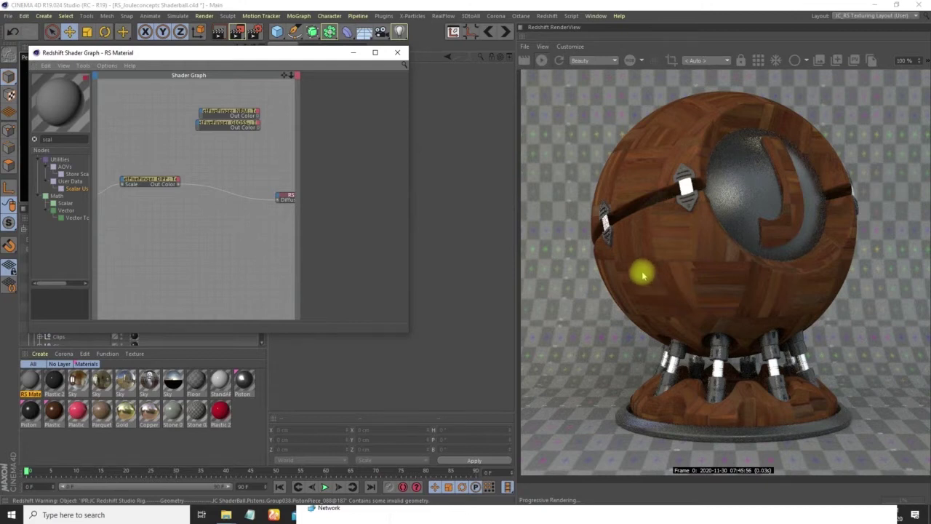
- Set the render view zoom to 70 % and recentre the shader ball to check the rescaled parquet
middle_drag(175, 220, 228, 228)
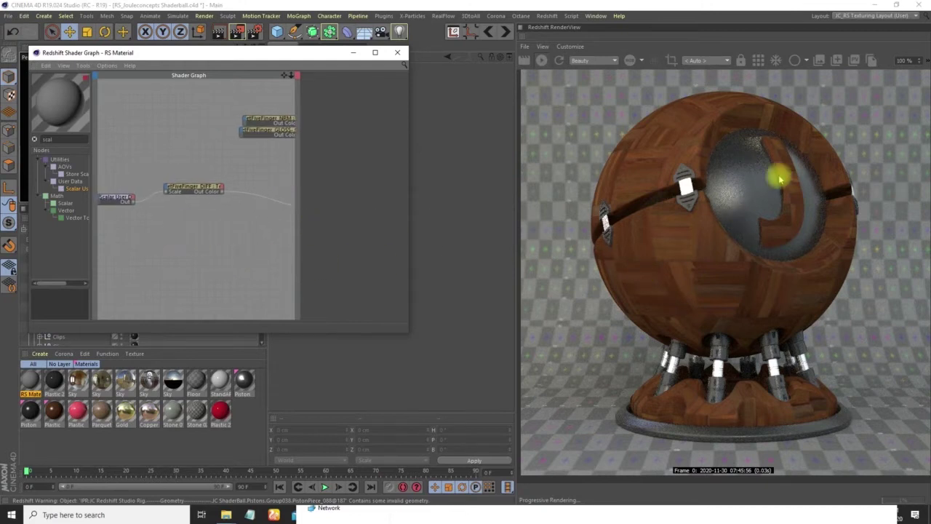
double_click(901, 62)
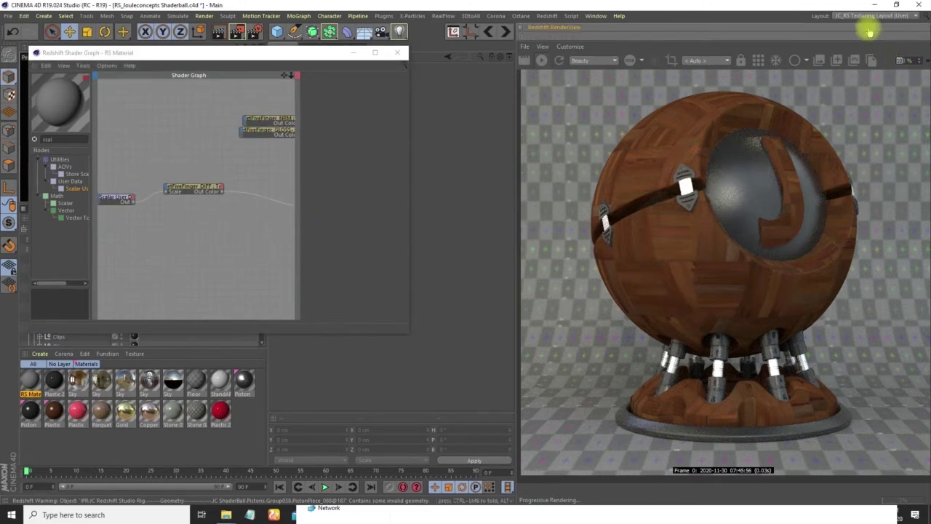
text(70)
key(Return)
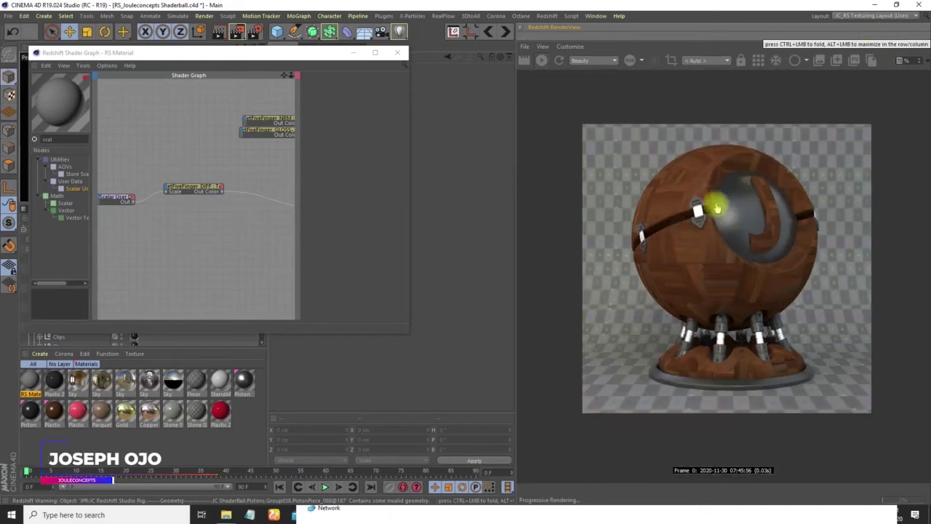
drag(711, 239, 732, 210)
- Line up the Scalar User Data node with the DIFF texture node and widen the gap between them
middle_drag(189, 207, 244, 216)
drag(180, 206, 193, 195)
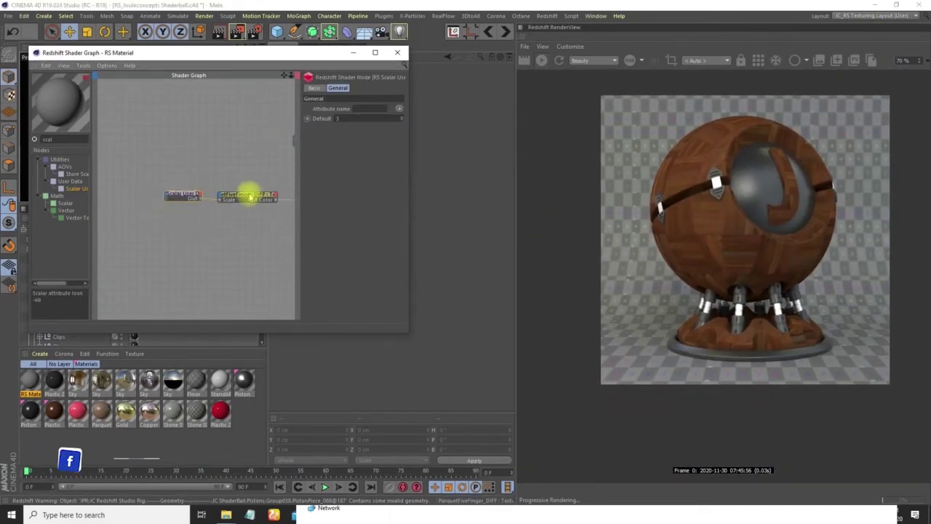
drag(252, 198, 269, 198)
click(198, 194)
- Stack the GLOSS and NRM texture nodes directly above the DIFF texture node
middle_drag(270, 218, 142, 230)
click(202, 152)
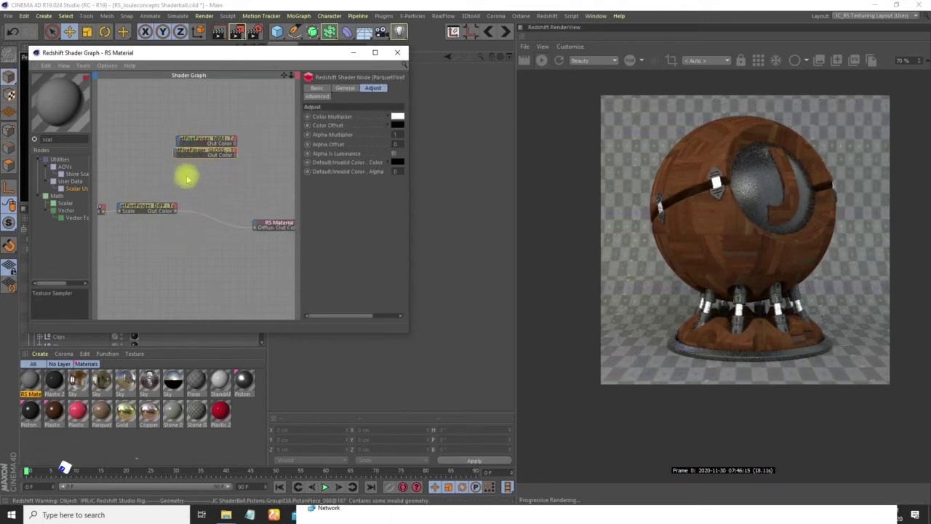
drag(206, 154, 191, 199)
middle_drag(207, 132, 227, 153)
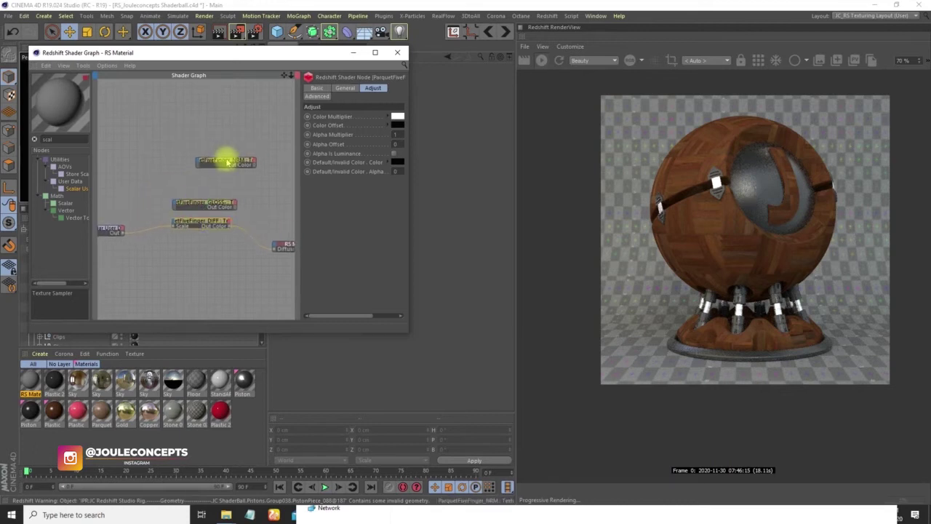
drag(228, 162, 201, 211)
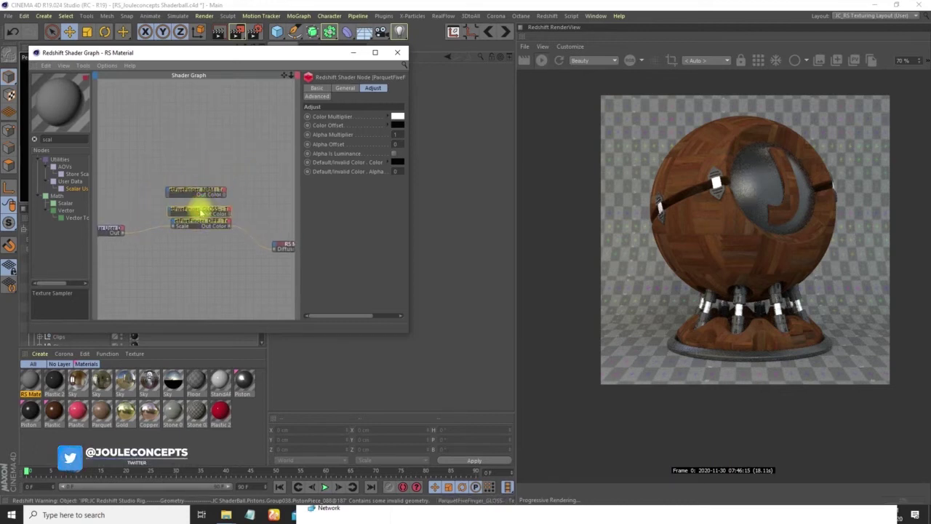
click(199, 191)
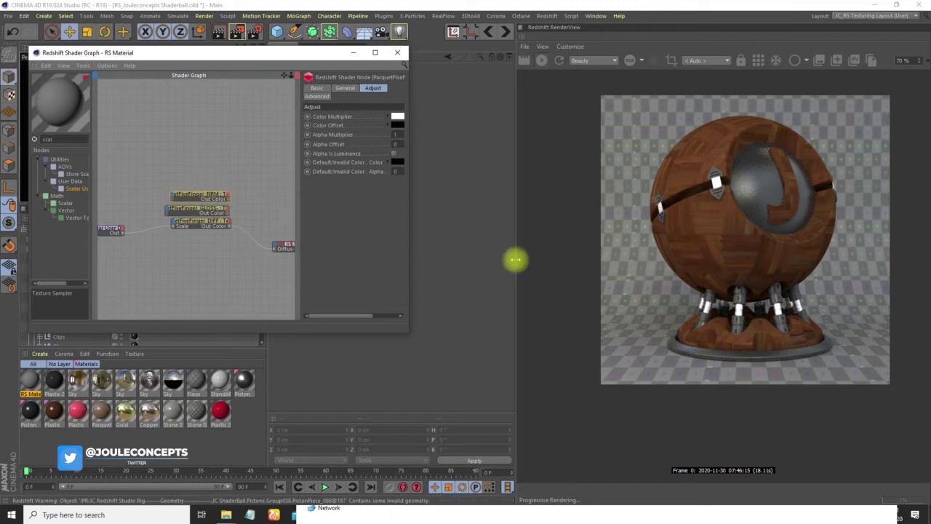
- Set the RS Material's reflection weight to 1 and its reflection roughness to 0.284
middle_drag(223, 247, 189, 207)
scroll(202, 249, up, 2)
scroll(248, 252, up, 1)
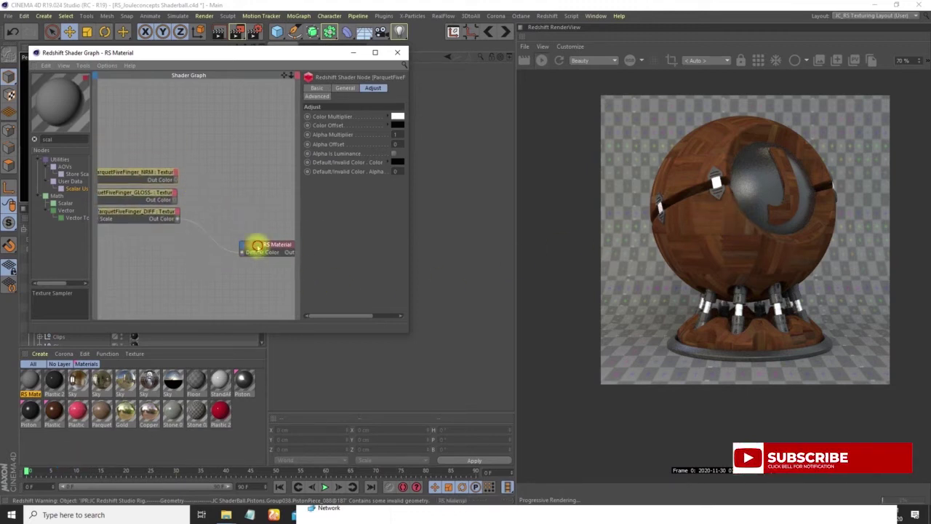
click(258, 245)
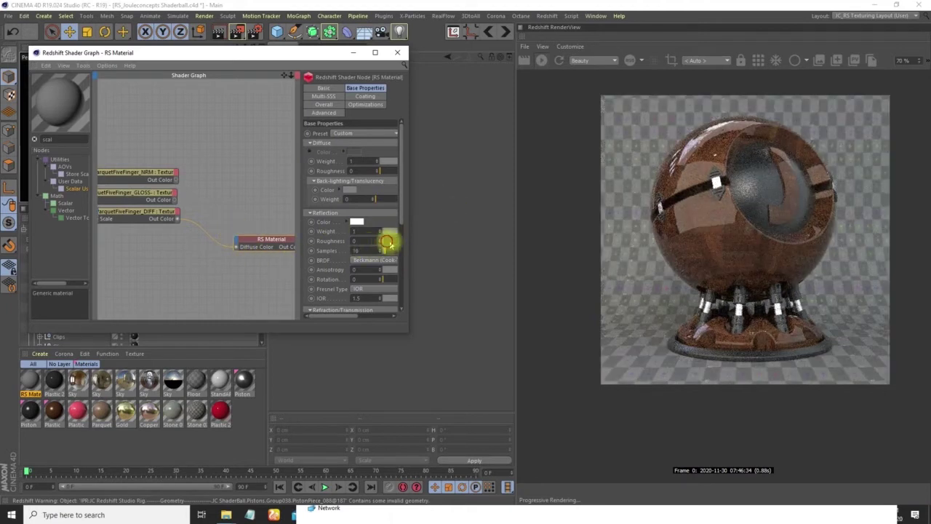
drag(398, 244, 398, 244)
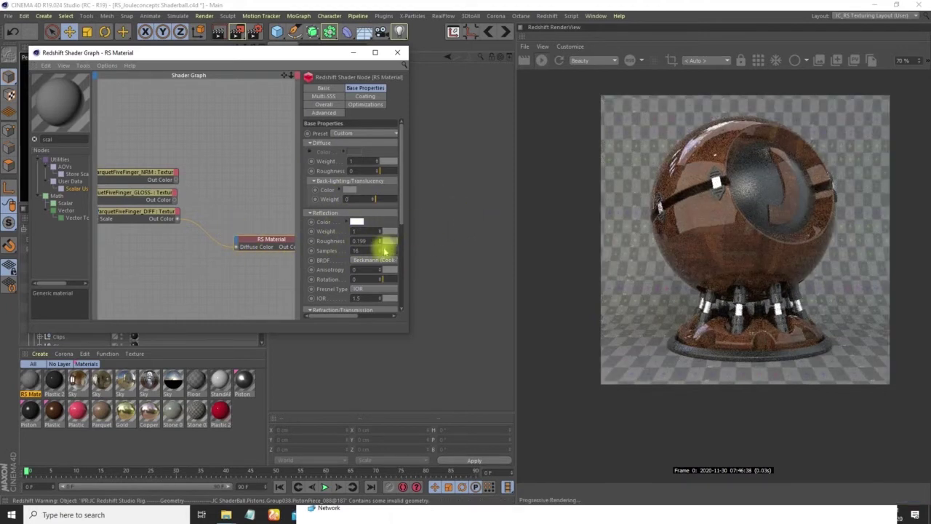
middle_drag(219, 222, 212, 216)
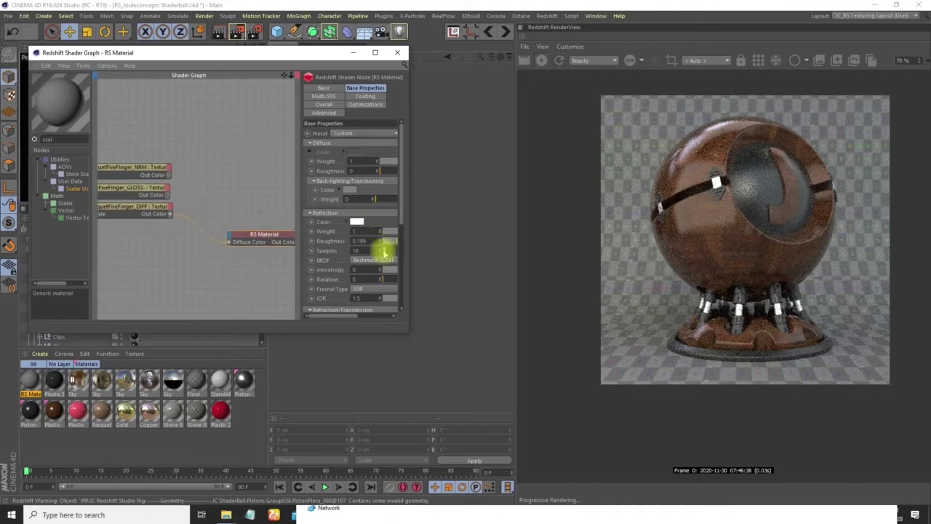
drag(348, 317, 315, 315)
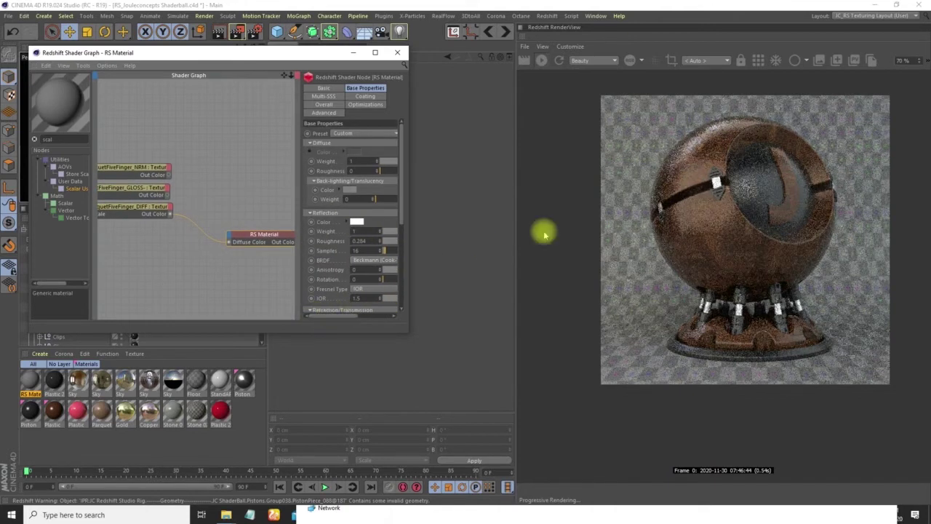
- Move the GLOSS and DIFF texture nodes away from the NRM node and lower the DIFF node to space the textures apart
middle_drag(176, 205, 211, 204)
drag(197, 204, 161, 224)
drag(189, 181, 150, 198)
middle_drag(182, 210, 151, 191)
mouse_move(222, 211)
middle_down()
mouse_move(180, 201)
mouse_move(179, 216)
mouse_move(154, 214)
middle_up()
click(235, 207)
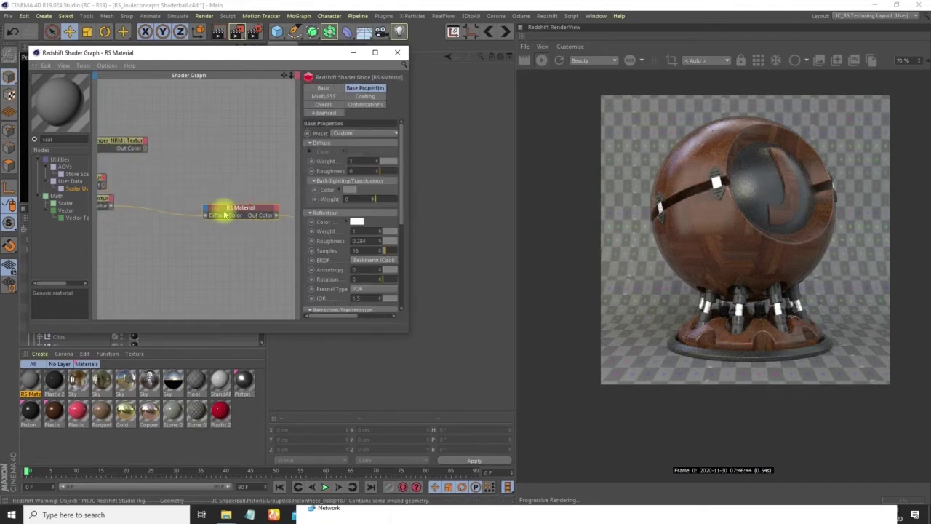
drag(404, 209, 403, 216)
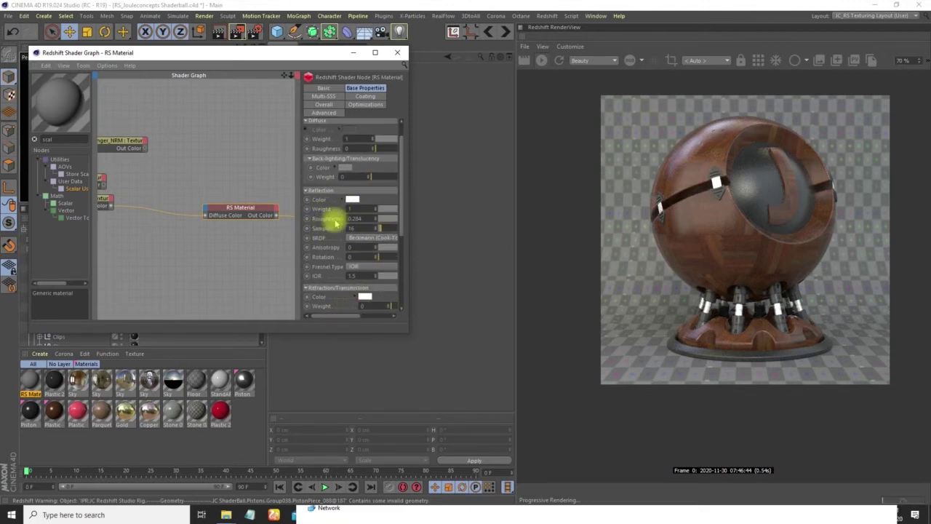
mouse_move(170, 207)
middle_down()
mouse_move(206, 204)
mouse_move(154, 198)
middle_up()
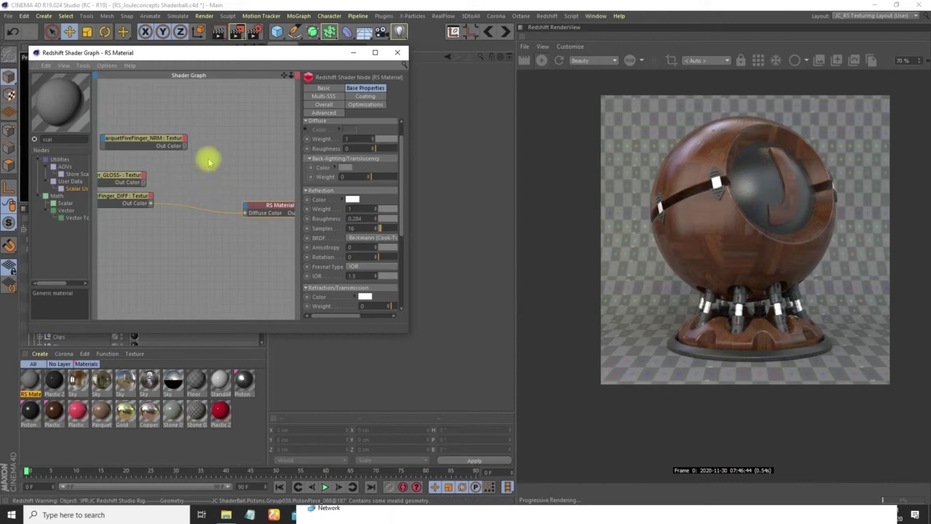
drag(129, 206, 131, 225)
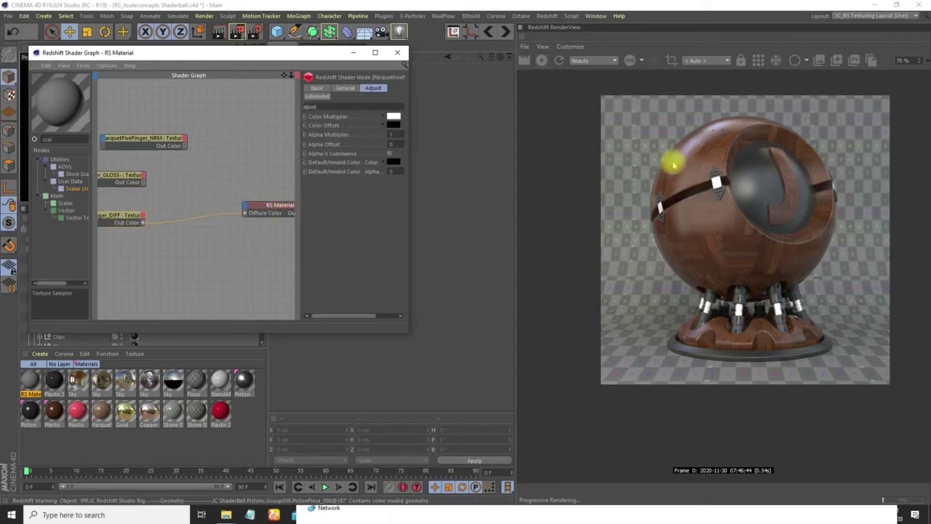
- Connect the GLOSS texture's Out Color to the RS Material's Refl Roughness input and place that port above Diffuse Color
click(271, 206)
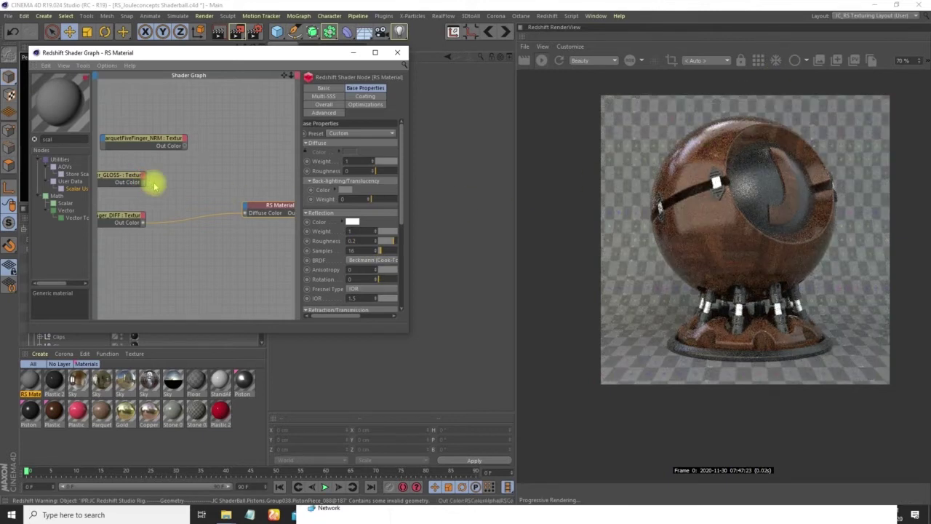
drag(245, 209, 246, 209)
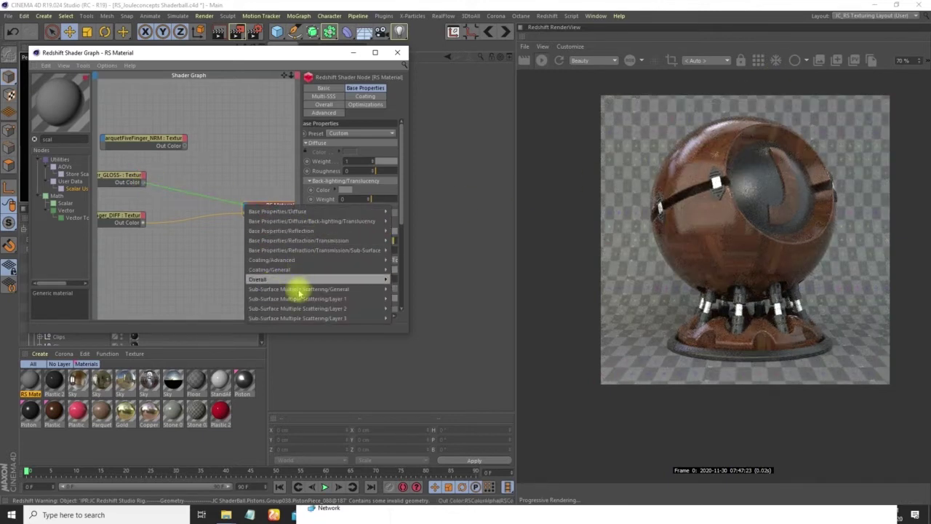
mouse_move(294, 231)
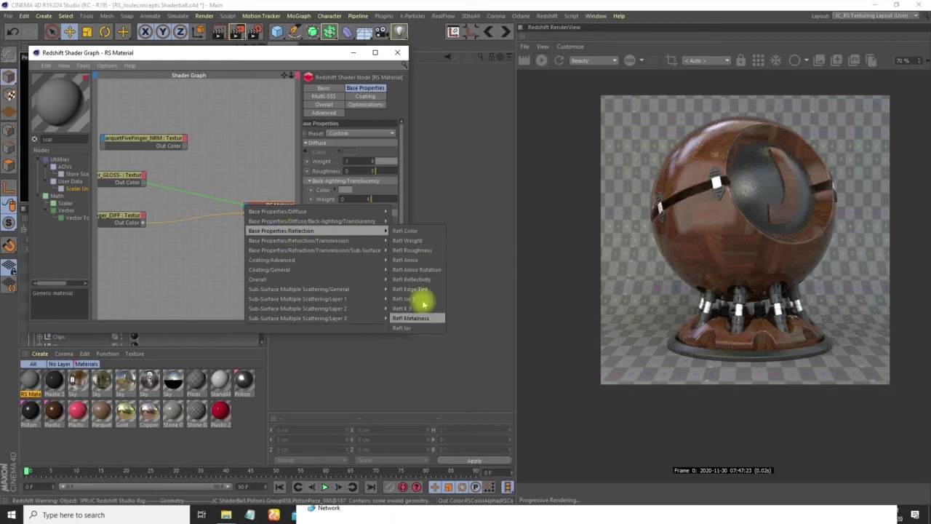
click(417, 248)
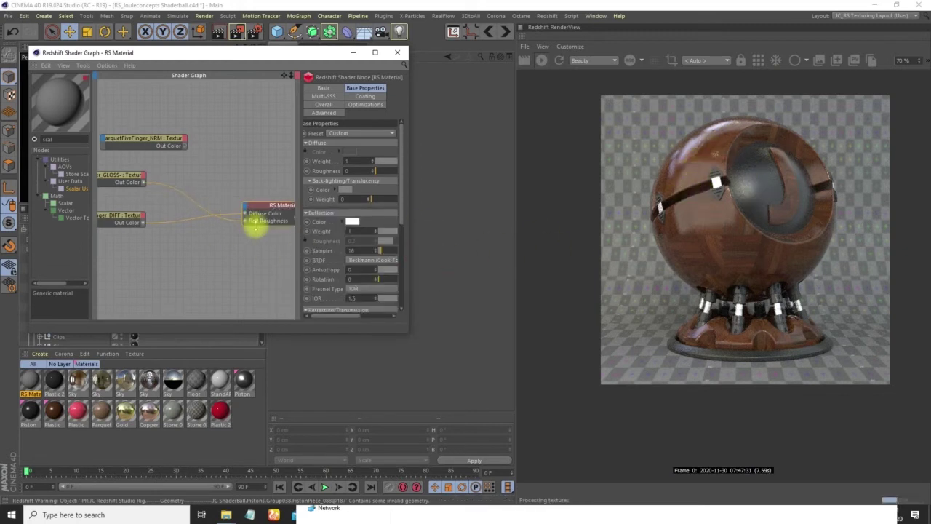
drag(262, 213, 265, 219)
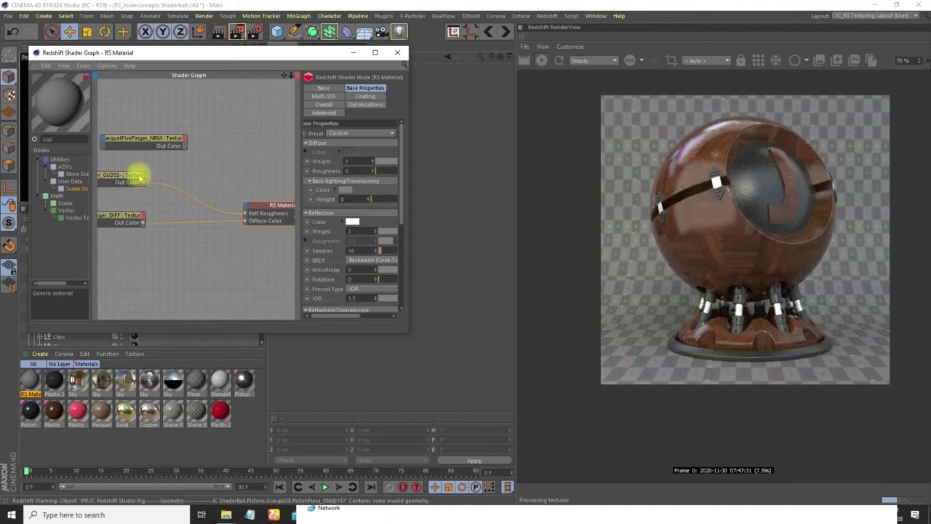
- Connect the Scalar User Data node's output to the GLOSS texture's Scale input and select the RS Material node
click(178, 206)
alt+middle_drag(173, 215, 279, 212)
mouse_move(186, 208)
alt+middle_down()
mouse_move(237, 225)
mouse_move(229, 231)
alt+middle_up()
mouse_move(160, 211)
mouse_down()
mouse_move(131, 215)
mouse_move(209, 195)
mouse_up()
click(267, 220)
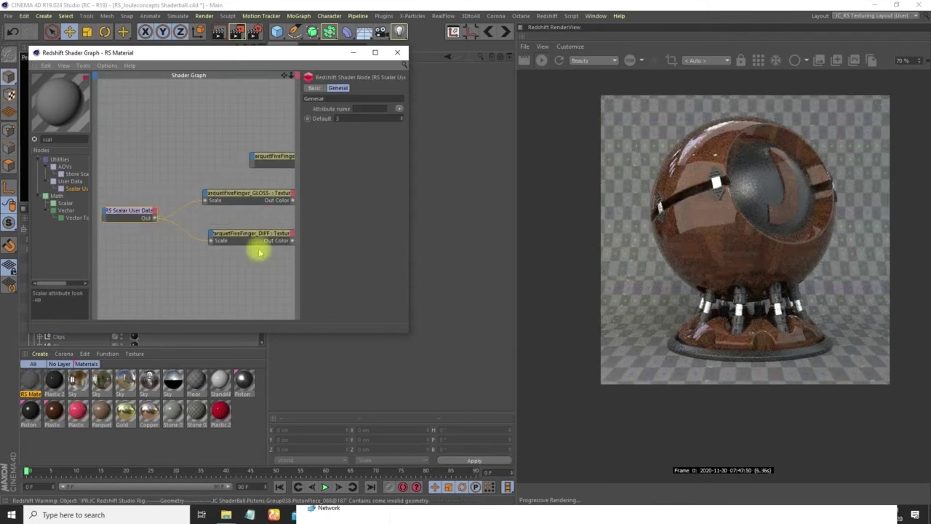
middle_drag(227, 219, 197, 211)
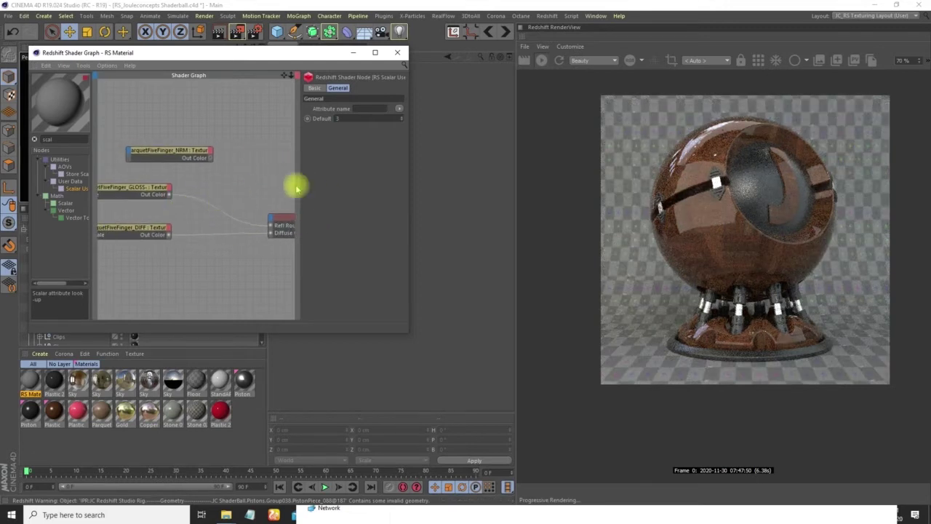
middle_drag(258, 217, 251, 214)
click(255, 216)
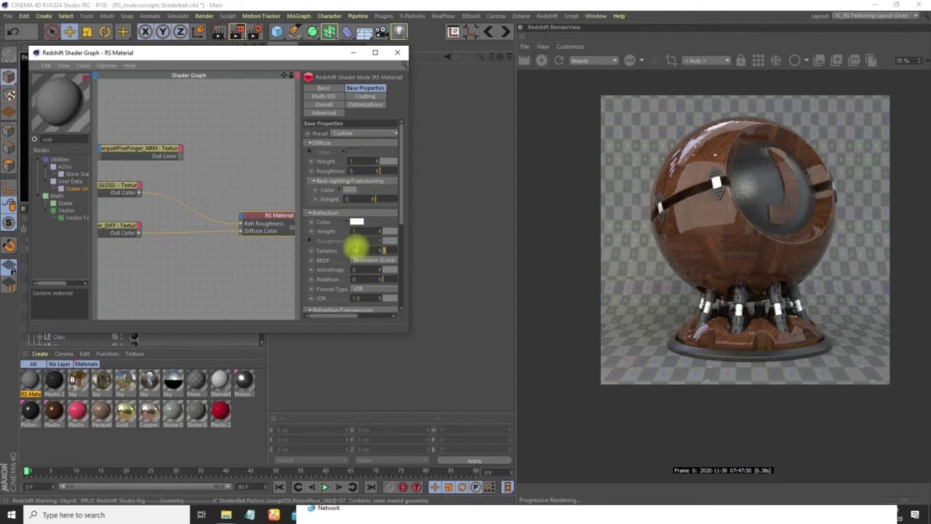
middle_drag(227, 181, 239, 184)
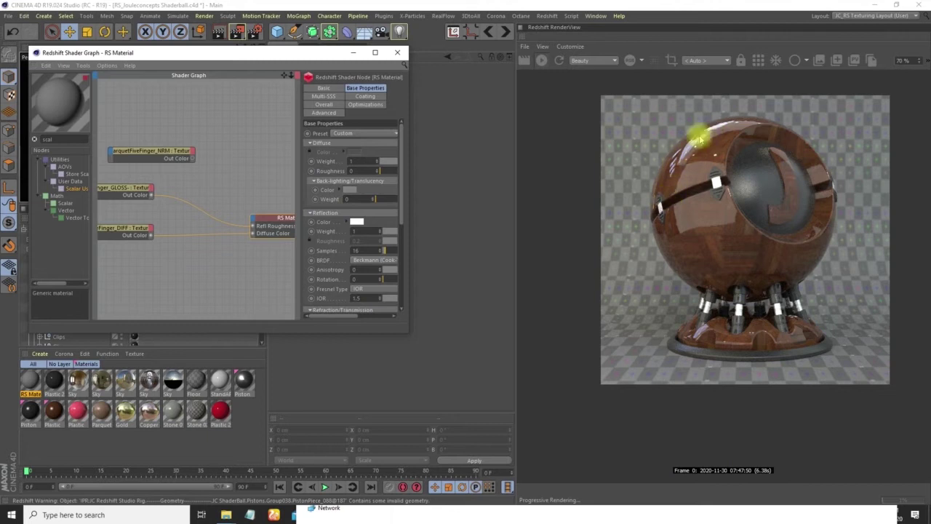
- Make room beside the GLOSS texture node and add a Ramp node between it and the RS Material
middle_drag(197, 210, 257, 210)
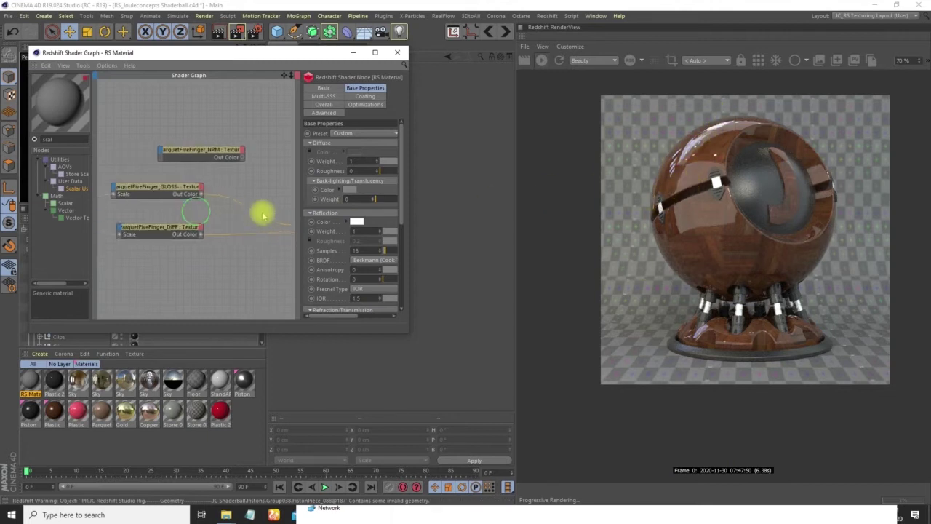
drag(185, 193, 181, 197)
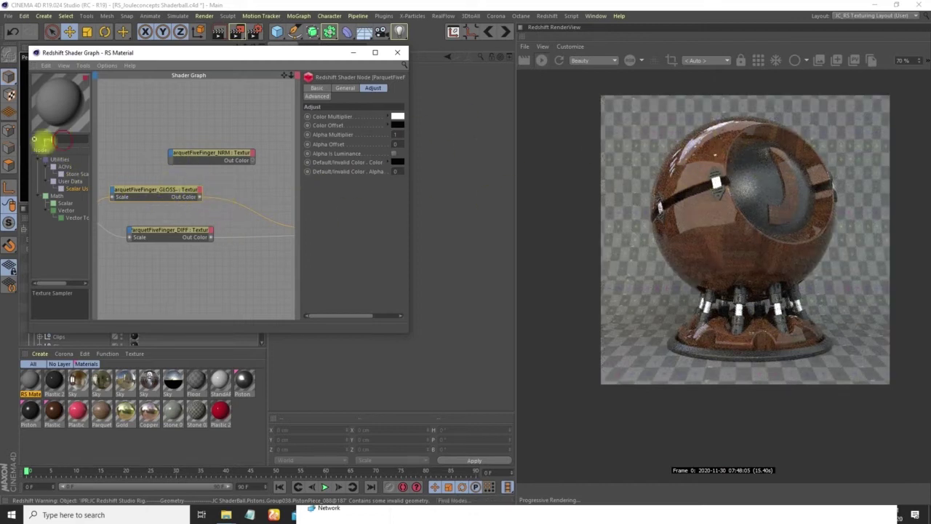
click(62, 139)
text(ramp)
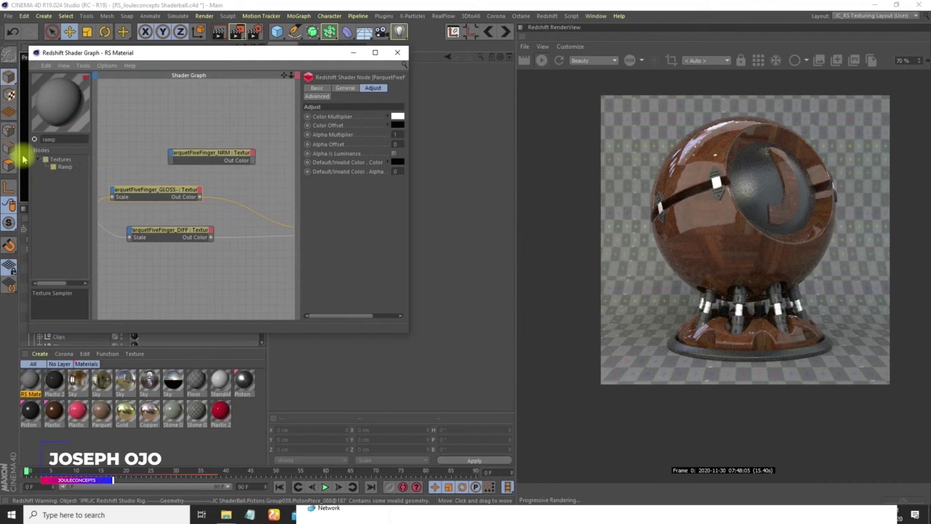
click(64, 166)
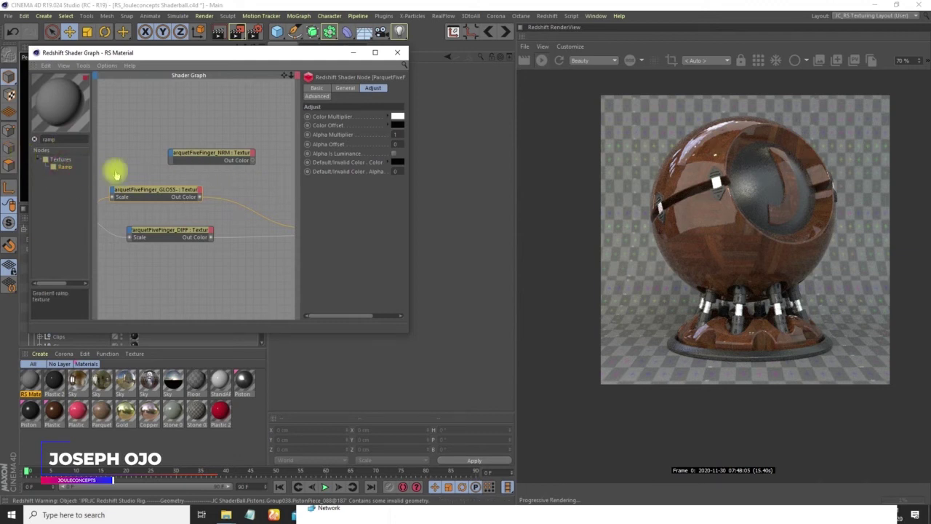
click(251, 199)
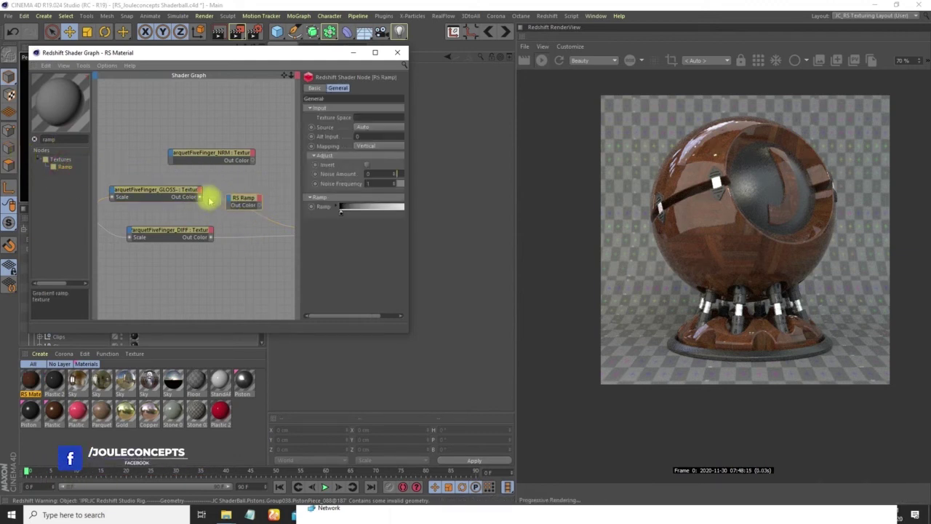
- Route the GLOSS texture's Out Color through the Ramp's Input and into the RS Material's Refl Roughness
drag(229, 200, 288, 204)
middle_drag(228, 192, 137, 166)
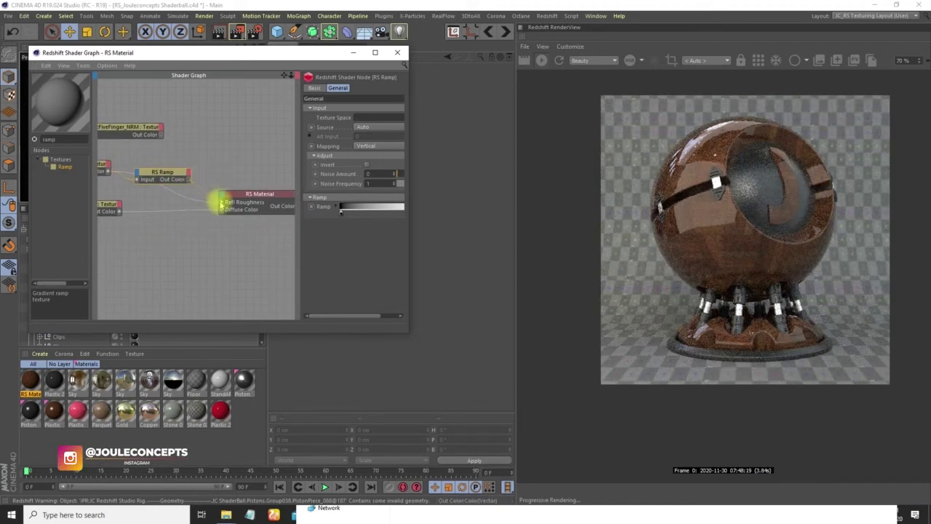
drag(221, 203, 221, 203)
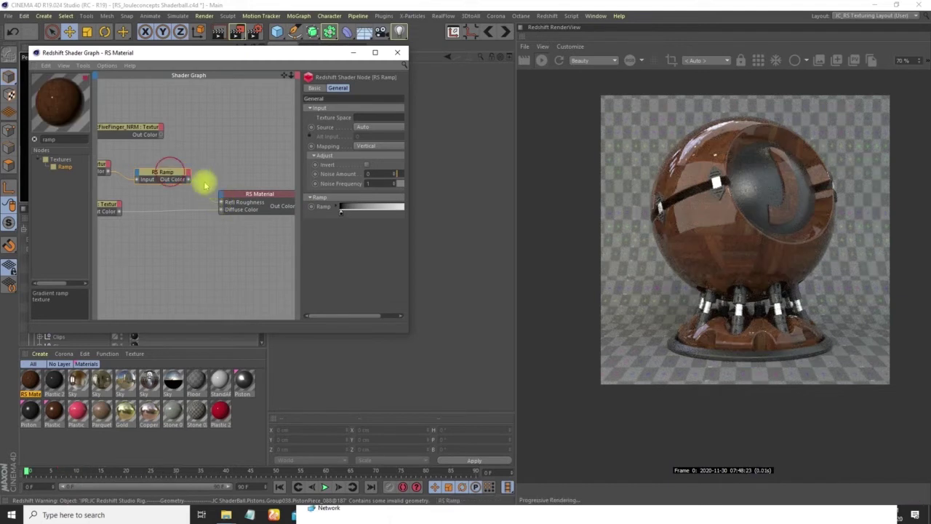
- Set the Ramp node's Source to Alt and invert the ramp's knots
click(364, 126)
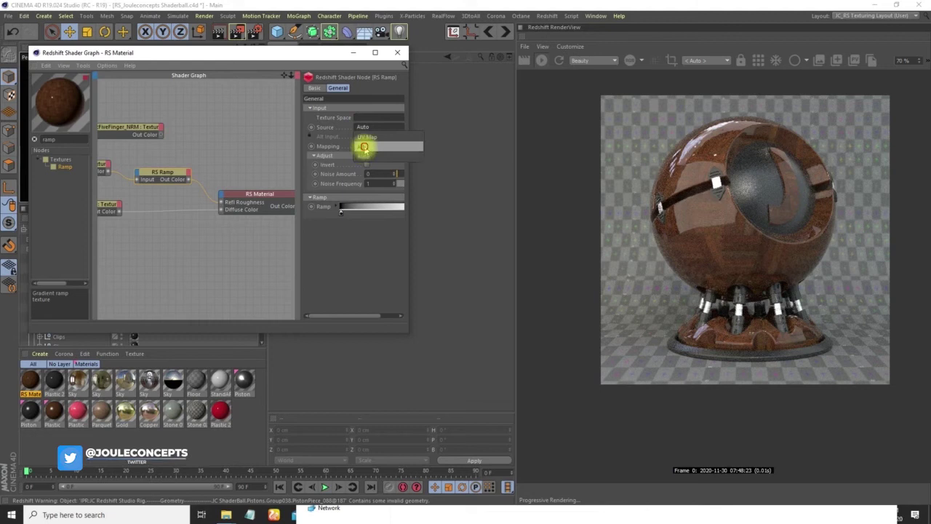
click(363, 146)
right_click(379, 210)
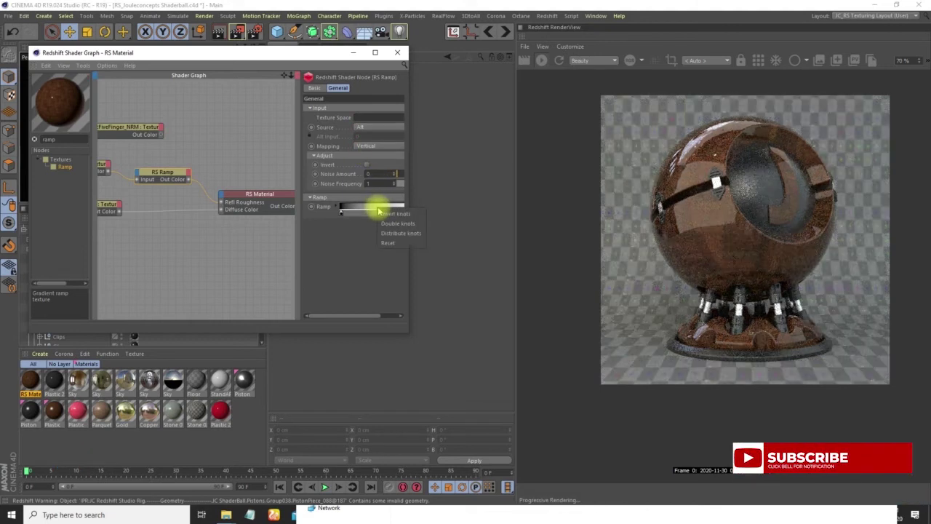
click(386, 215)
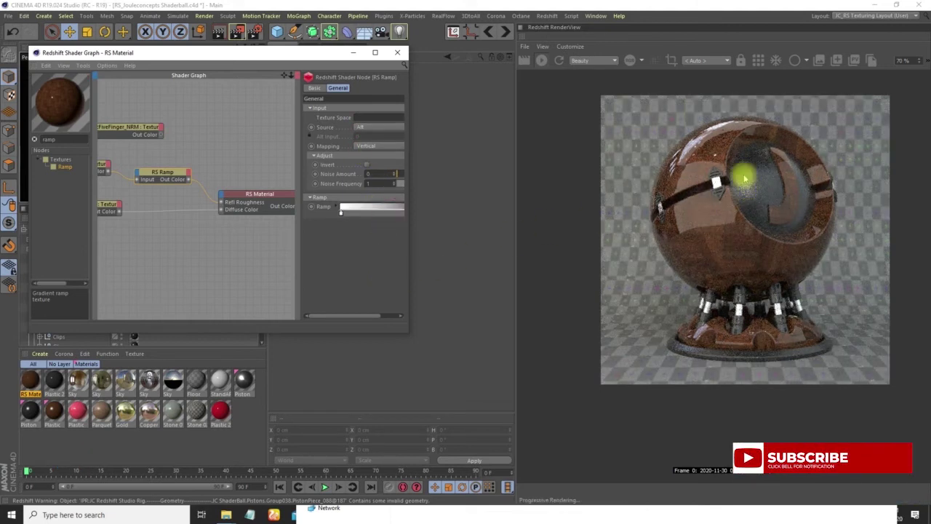
- Connect the Ramp's Out Color to the Output node's Surface for preview and enlarge the graph window, moving the Output node slightly up
middle_drag(227, 181, 157, 201)
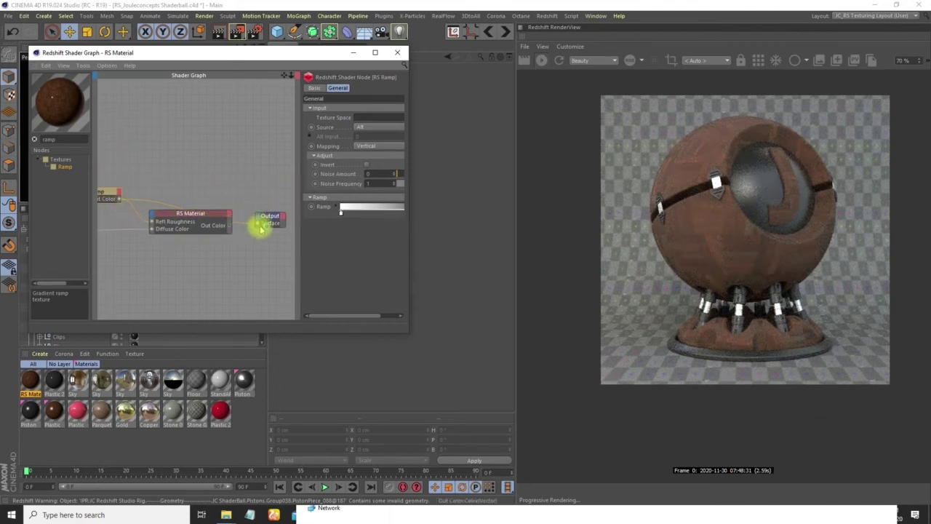
middle_drag(195, 216, 303, 211)
middle_drag(214, 196, 129, 163)
alt+right_drag(214, 213, 153, 214)
alt+right_drag(218, 196, 192, 229)
middle_drag(193, 230, 218, 264)
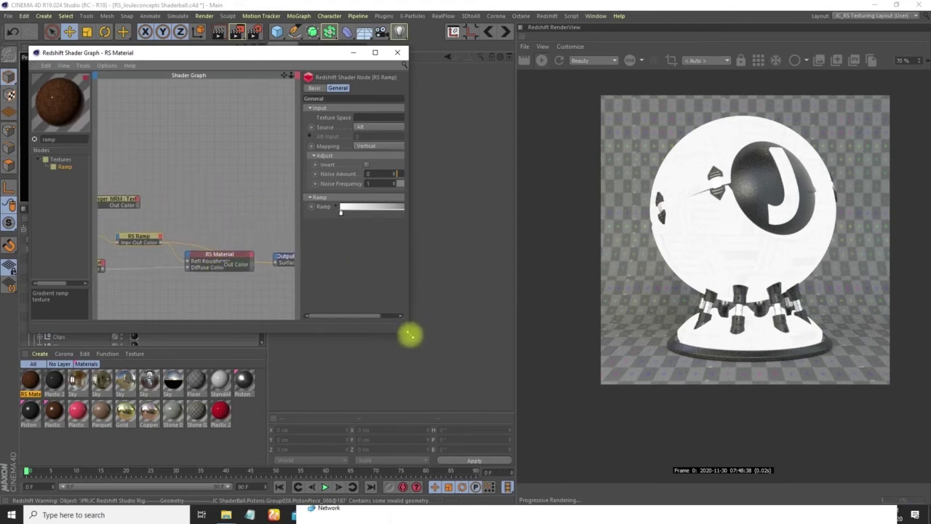
drag(429, 337, 538, 370)
alt+right_drag(289, 266, 388, 243)
drag(356, 286, 357, 263)
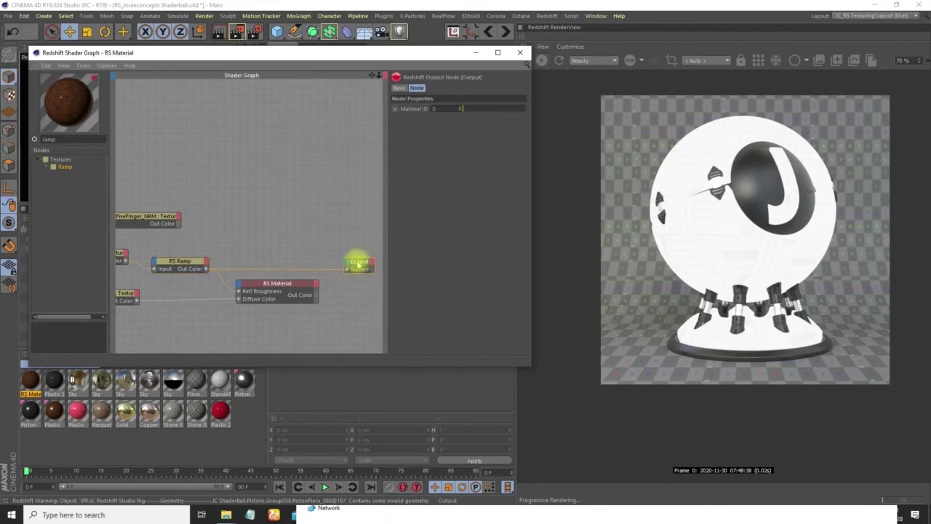
- Feed the GLOSS texture directly into the Output's Surface to compare the raw map, and switch Surface back to the Ramp
drag(136, 260, 349, 266)
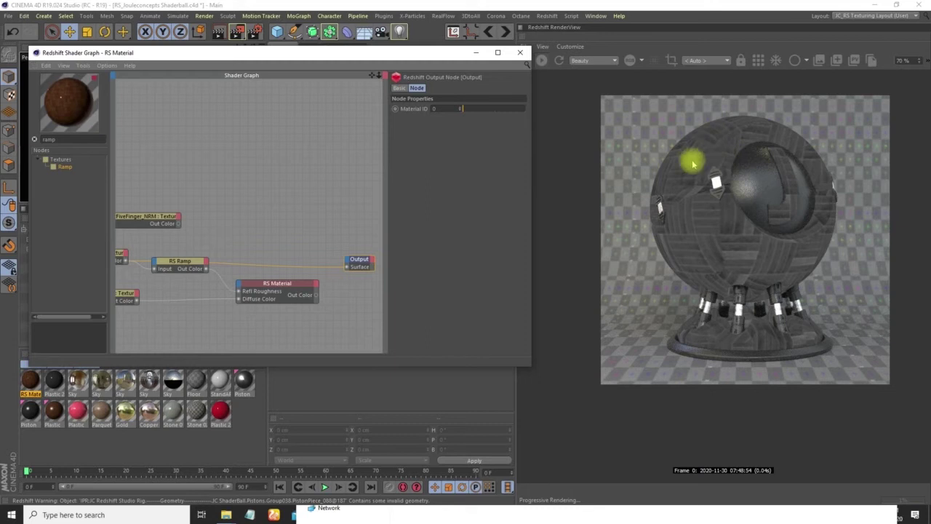
click(715, 147)
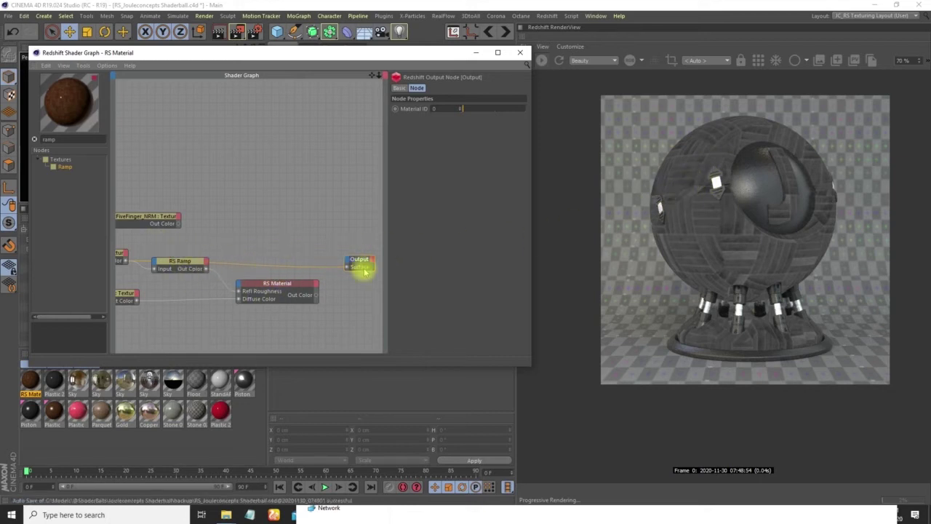
drag(218, 271, 349, 266)
drag(187, 262, 190, 253)
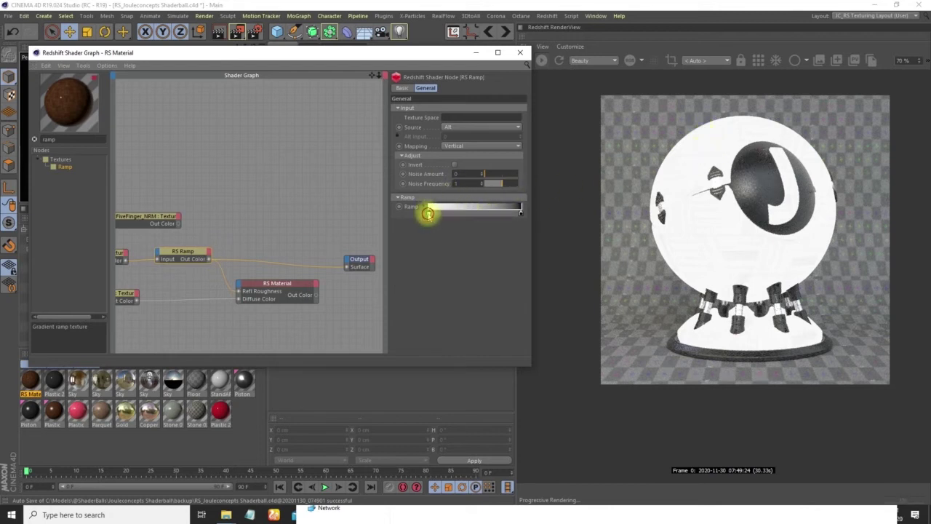
- Darken the ramp's white knot to a 60 % value and slide the black knot inward to just past the ramp's middle
double_click(428, 212)
drag(457, 234, 455, 233)
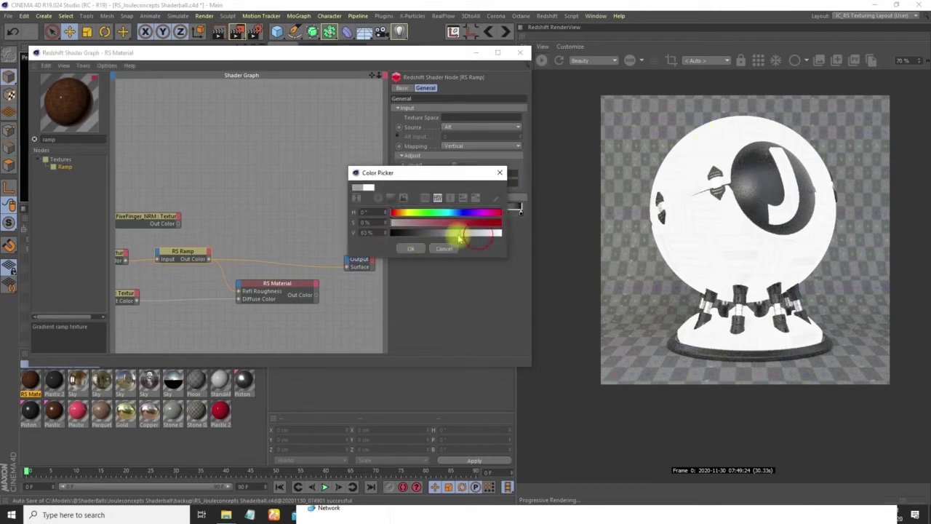
click(411, 247)
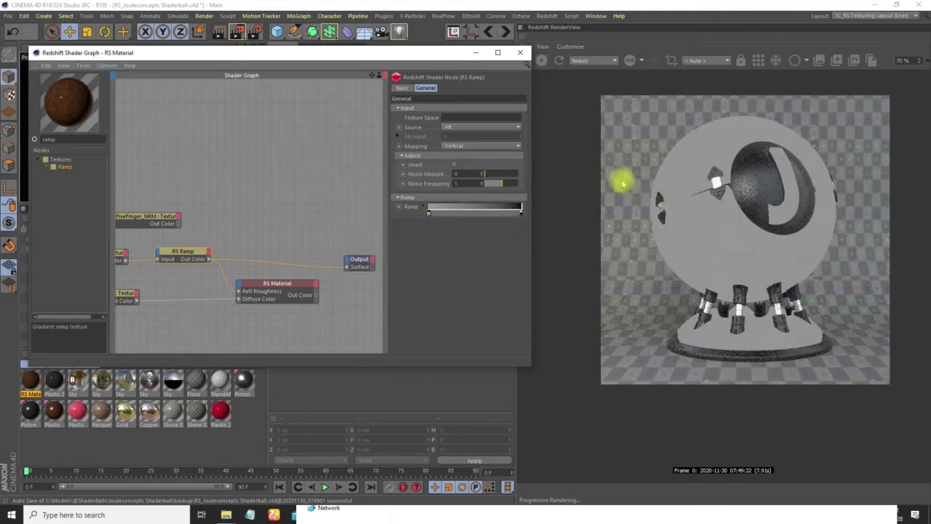
double_click(428, 213)
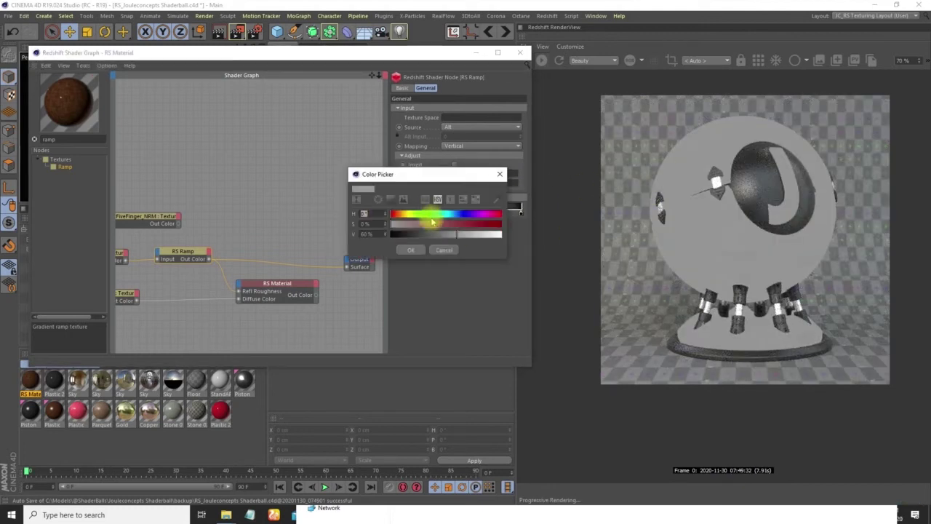
click(411, 249)
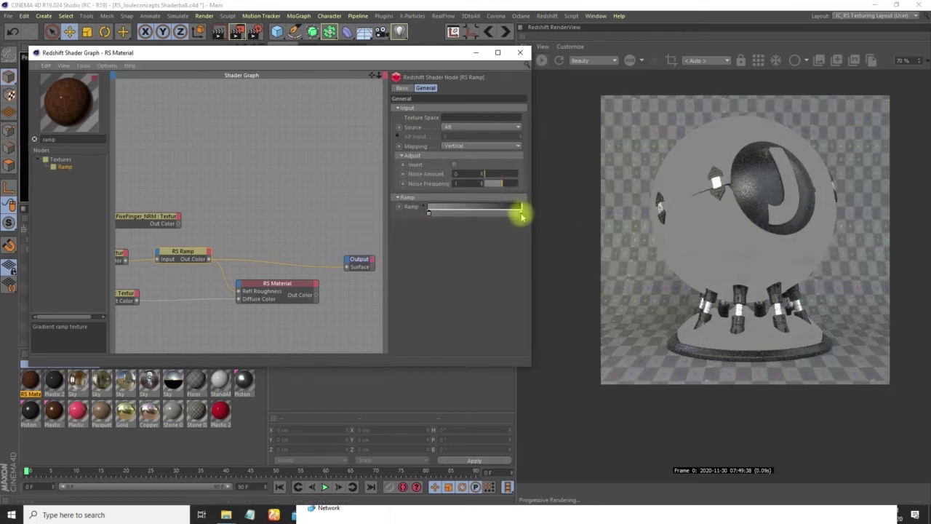
drag(515, 216, 495, 212)
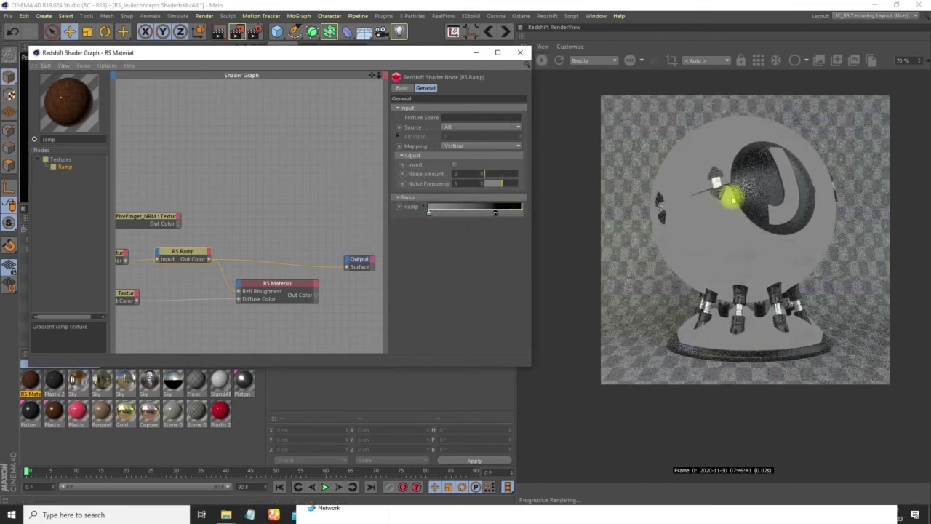
drag(493, 215, 481, 212)
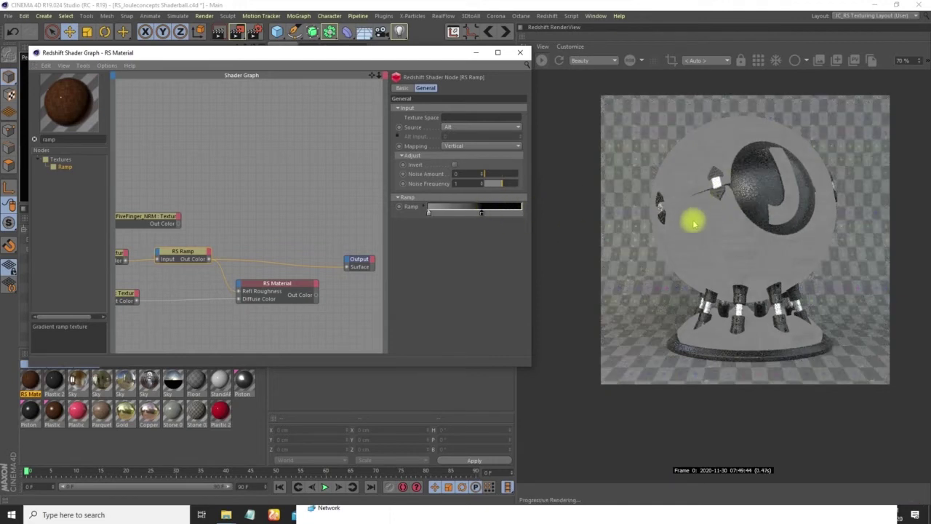
- Slide the ramp's black knot progressively inward to about a fifth of the ramp's length
drag(467, 215, 466, 214)
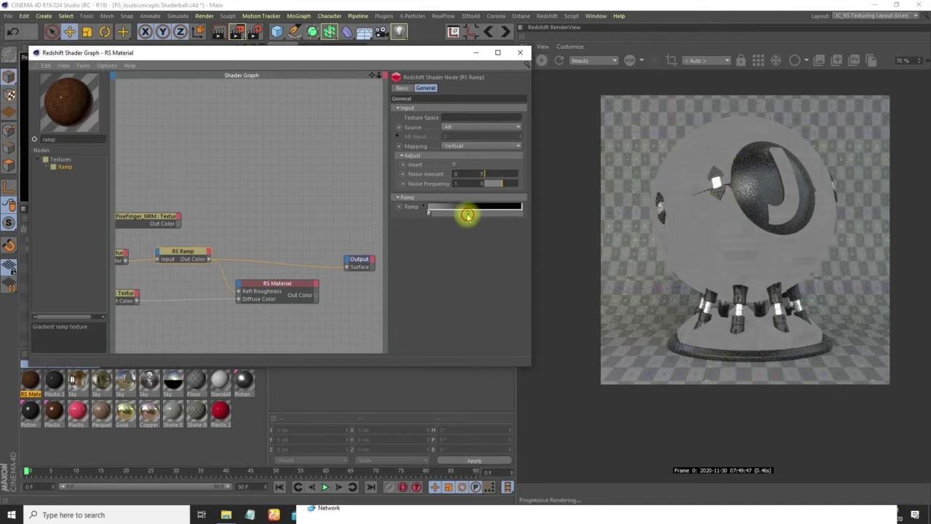
drag(459, 215, 456, 212)
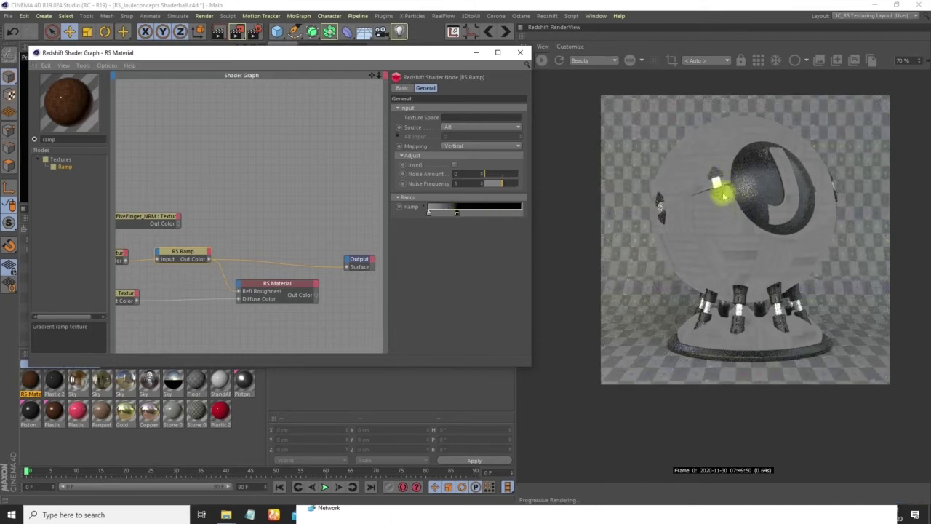
drag(450, 217, 448, 216)
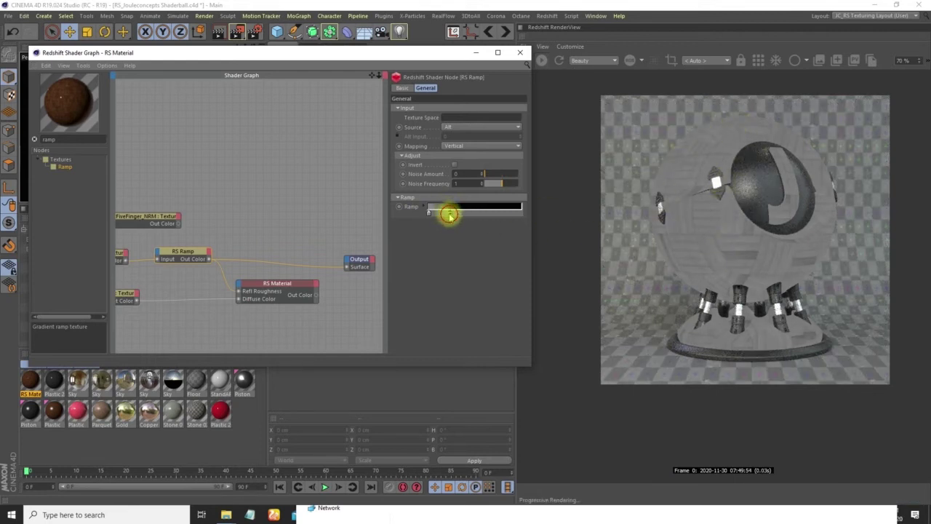
drag(446, 215, 445, 214)
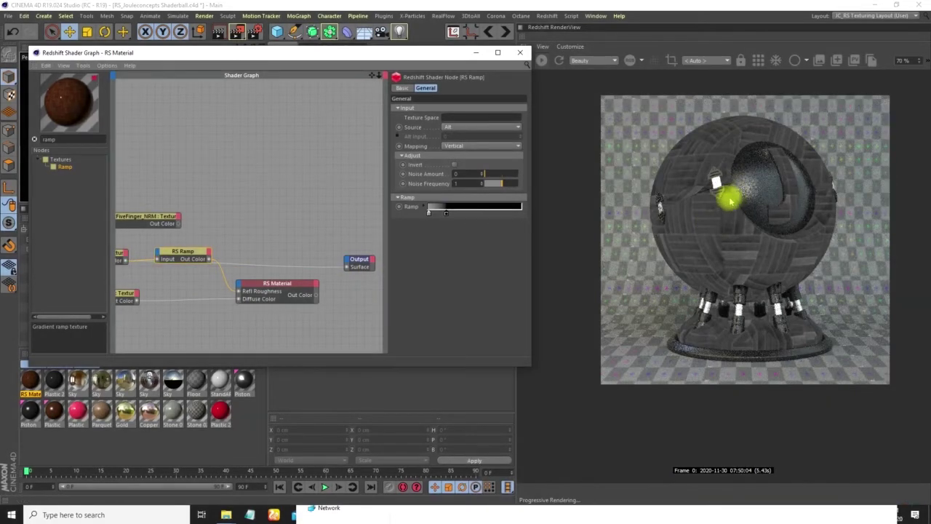
- Move the Ramp and NRM texture nodes slightly up, and reconnect the Ramp's Out Color to the Output's Surface
mouse_move(187, 258)
mouse_down()
mouse_move(183, 269)
mouse_move(186, 249)
mouse_up()
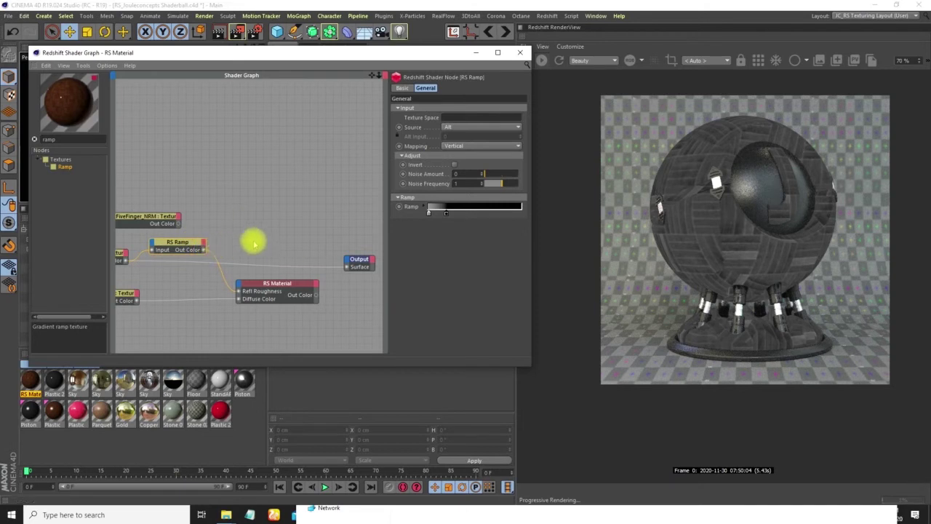
drag(189, 243, 199, 240)
drag(149, 211, 153, 203)
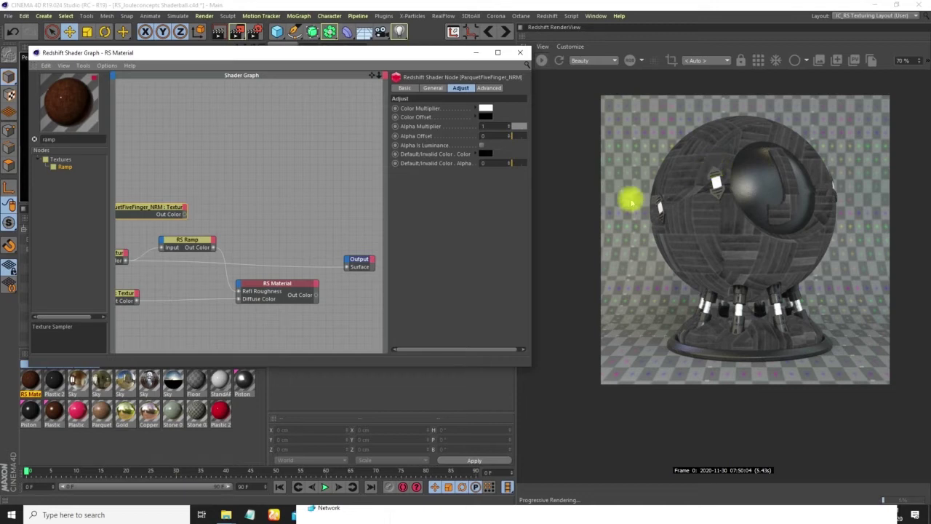
drag(214, 248, 346, 267)
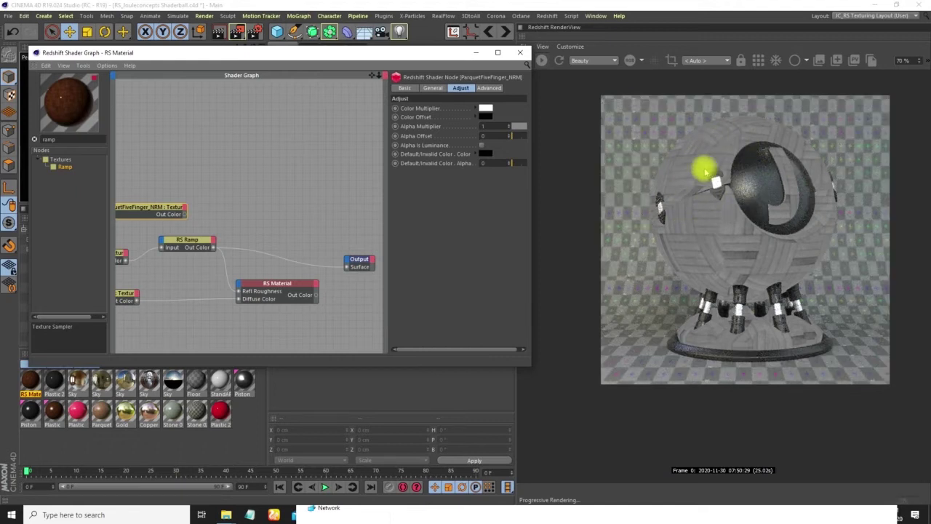
- Set the ramp's light knot to a 58 % value and nudge the black knot slightly closer to it
click(185, 240)
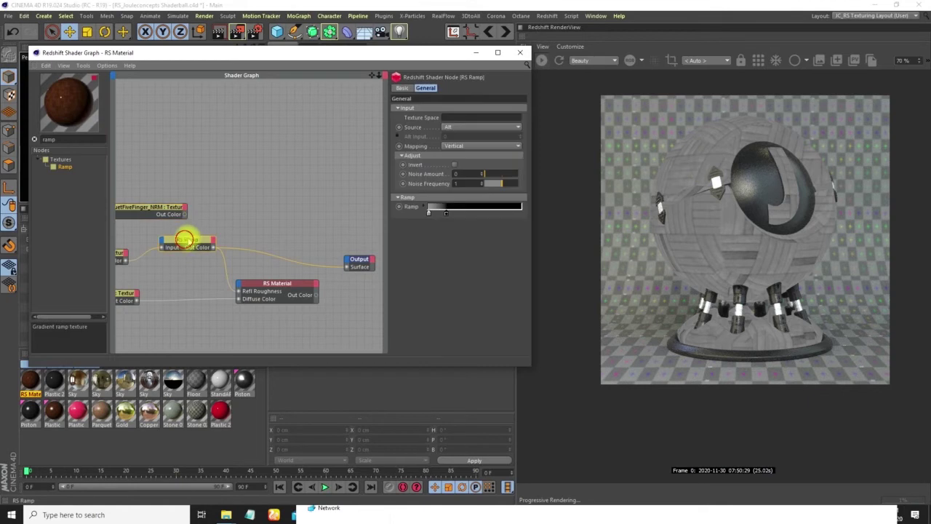
double_click(428, 211)
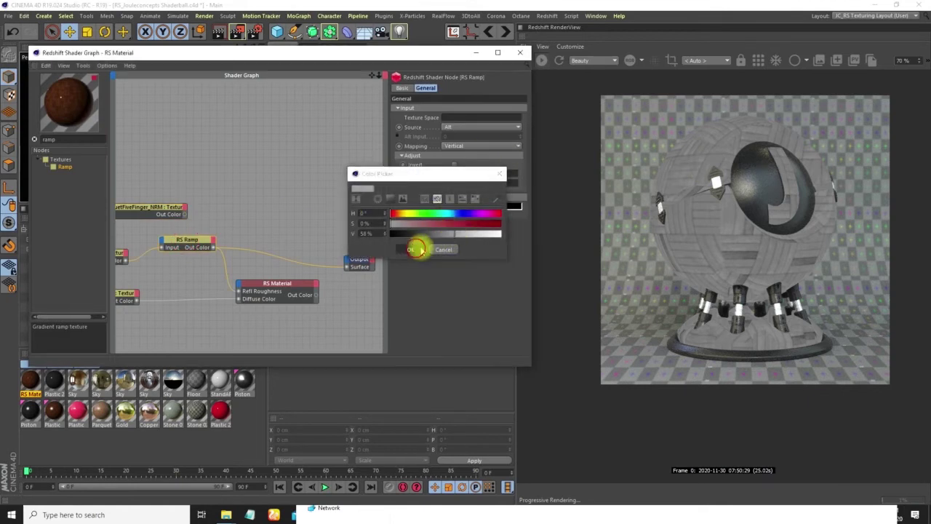
click(411, 249)
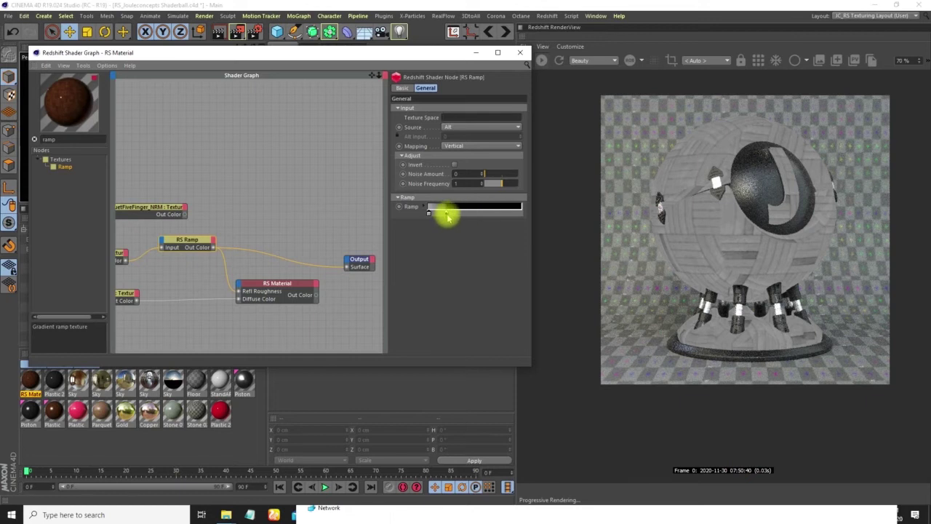
drag(442, 214, 439, 213)
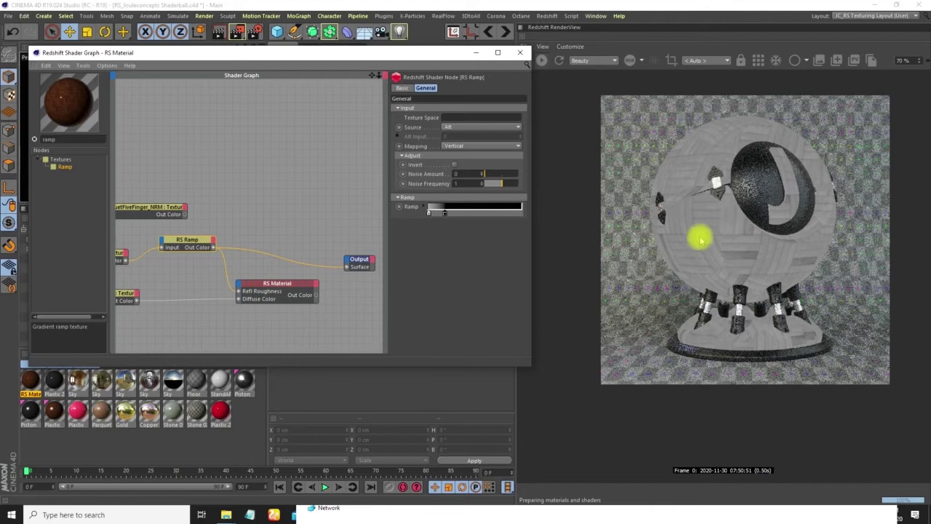
- Connect the RS Material's Out Color back to the Output node's Surface
mouse_move(240, 276)
middle_down()
mouse_move(268, 272)
mouse_move(247, 276)
middle_up()
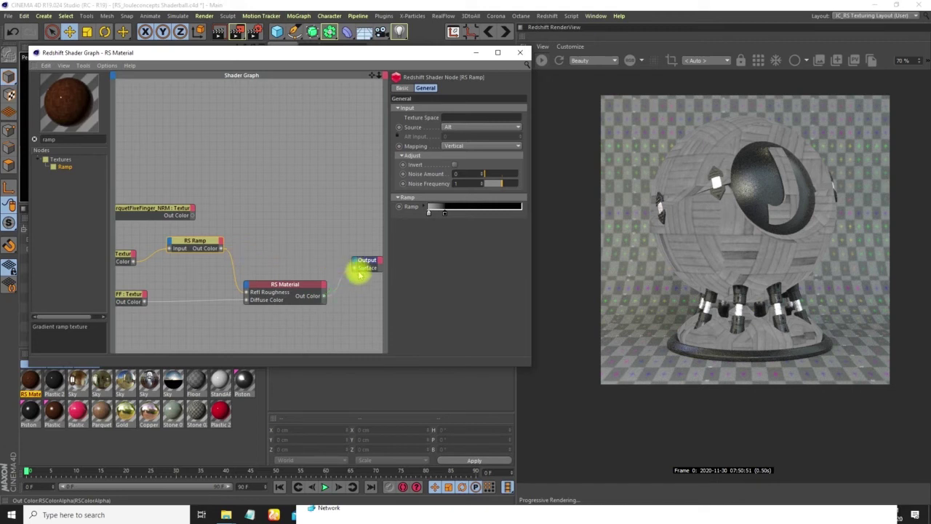
middle_drag(237, 264, 292, 250)
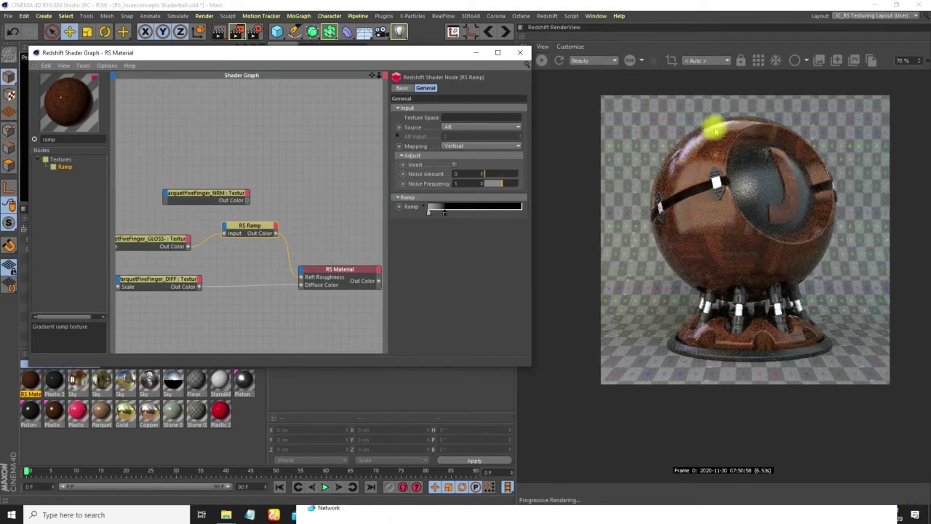
- Feed the GLOSS texture directly into Refl Roughness to compare reflections, and switch Refl Roughness back to the Ramp
drag(191, 247, 298, 277)
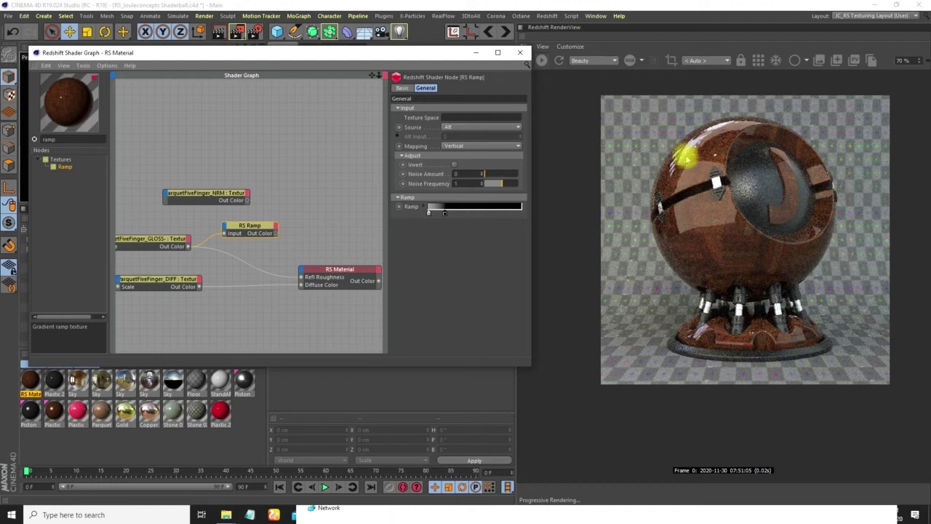
drag(249, 221, 232, 219)
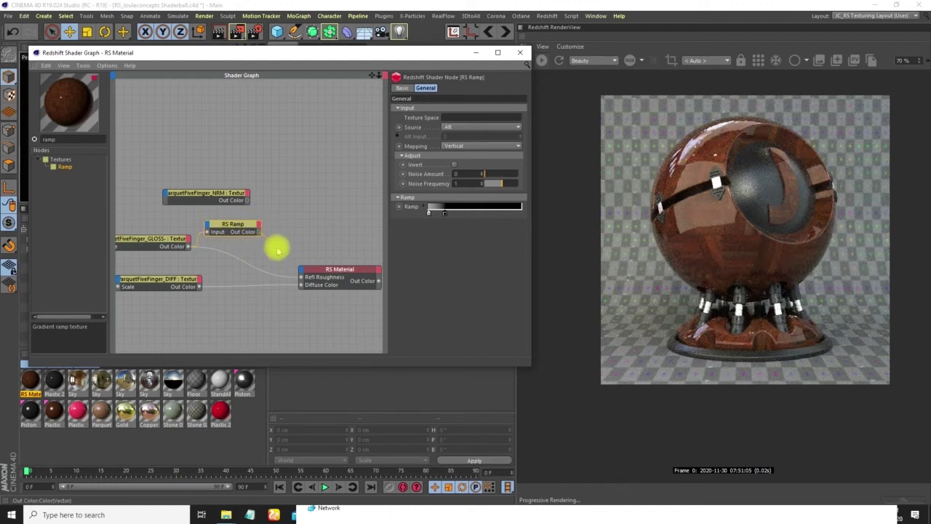
drag(306, 278, 301, 277)
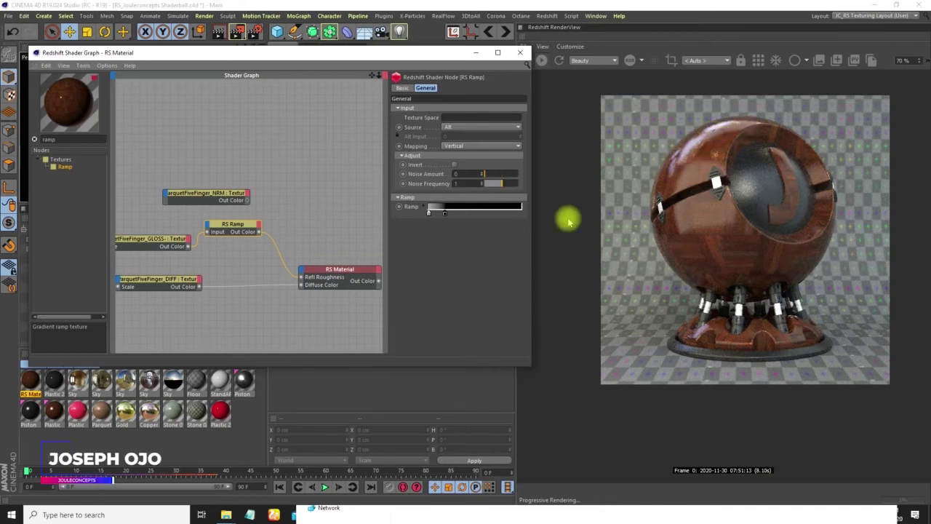
- Place the NRM texture node below DIFF and connect the RS Scalar User Data's Out to its Scale
drag(156, 239, 148, 237)
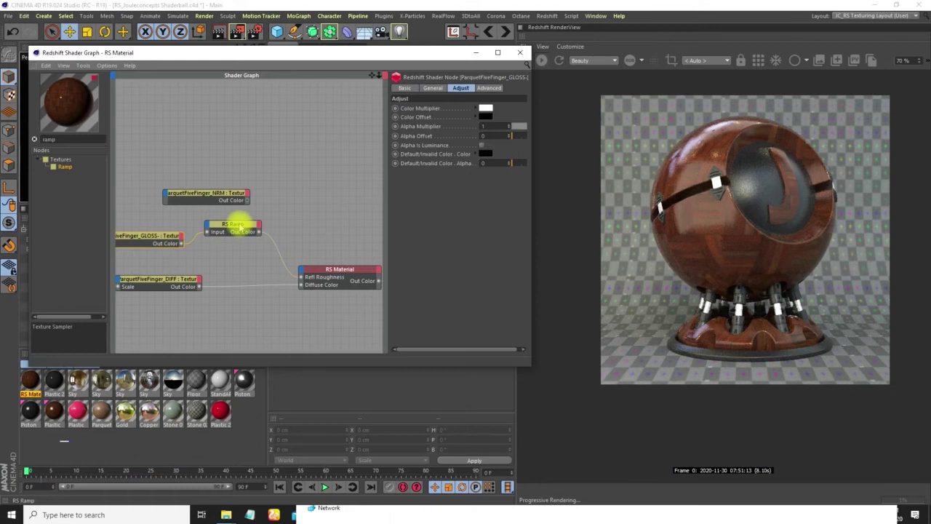
click(236, 224)
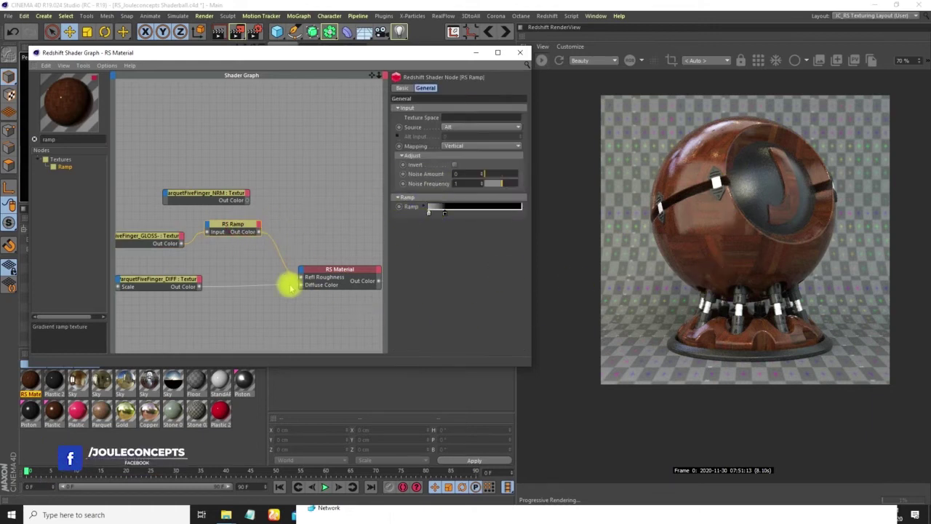
middle_drag(239, 241, 277, 222)
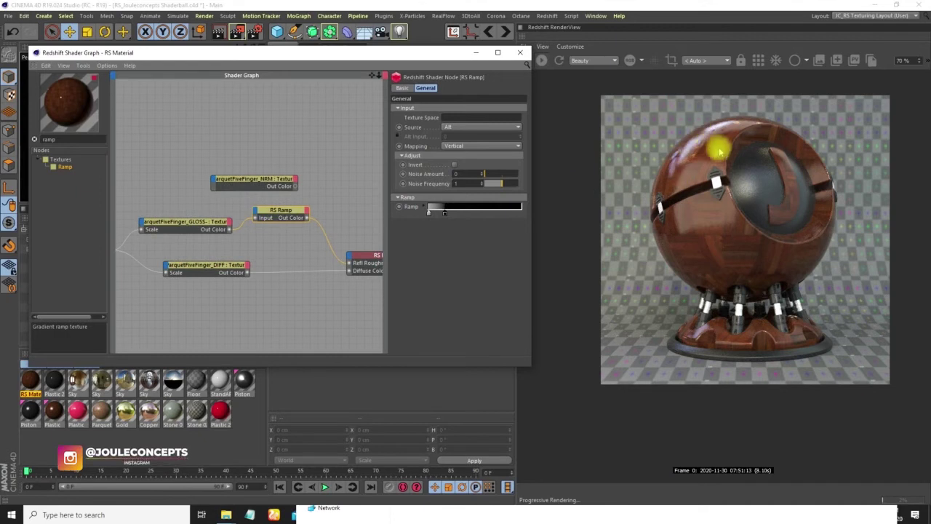
drag(266, 185, 218, 298)
middle_drag(250, 266, 286, 218)
drag(231, 202, 315, 264)
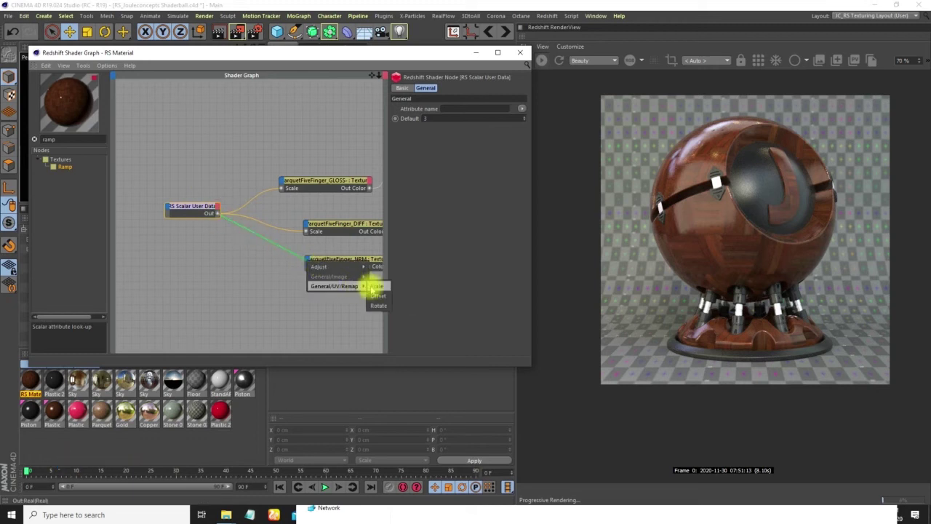
click(369, 284)
- Align the GLOSS, DIFF and NRM texture nodes in one tidy vertical column
middle_drag(326, 252, 220, 218)
drag(207, 164, 198, 162)
drag(222, 208, 201, 210)
drag(225, 248, 196, 244)
drag(207, 208, 200, 206)
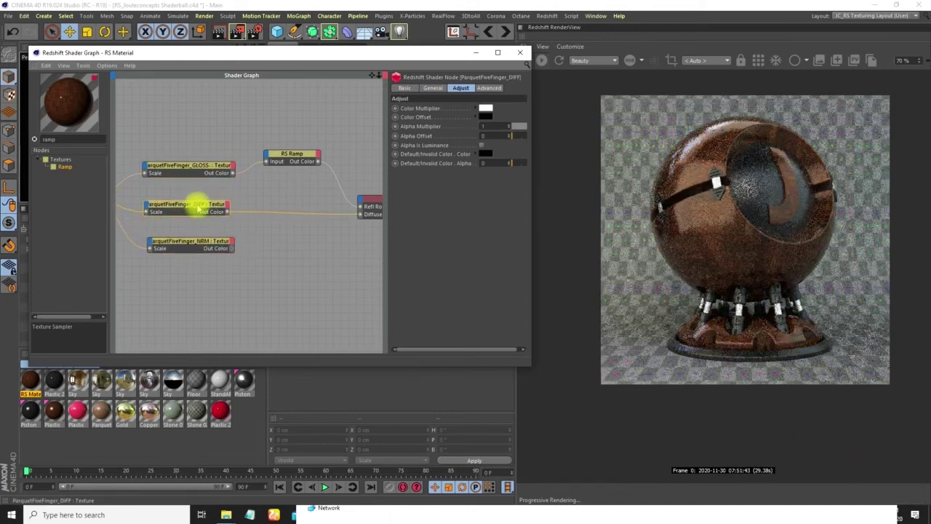
drag(209, 239, 204, 240)
mouse_move(198, 208)
middle_down()
mouse_move(350, 205)
mouse_move(196, 204)
middle_up()
click(217, 158)
- Search the nodes for "bump" and add a Bump Map node to the graph beside the NRM texture
middle_drag(279, 227, 236, 230)
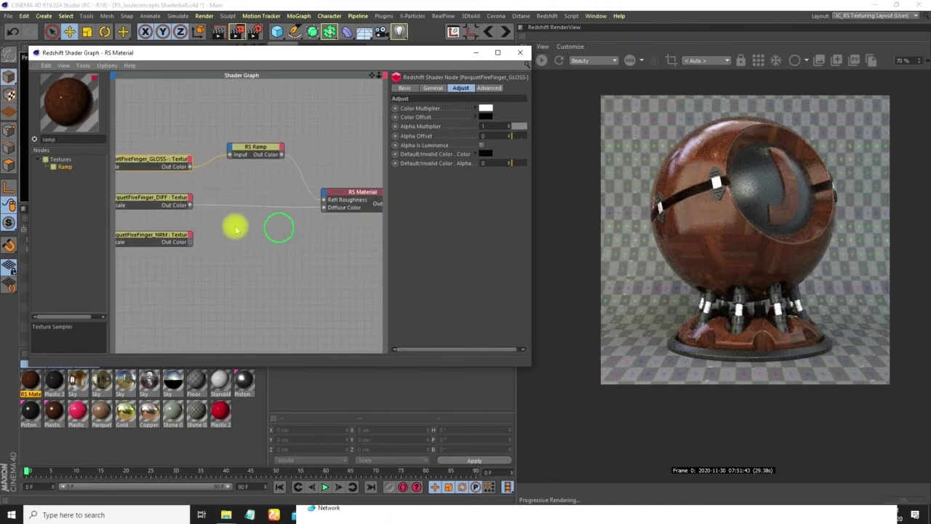
click(349, 193)
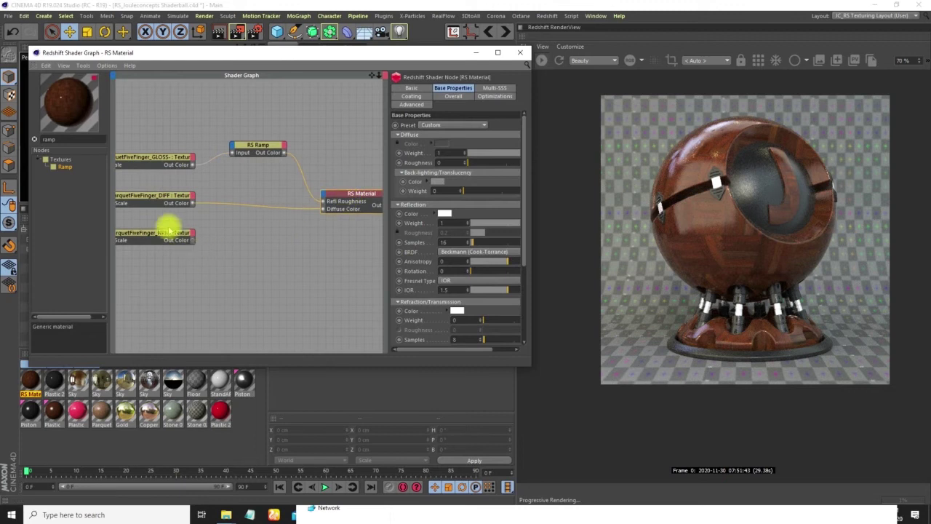
drag(76, 140, 14, 139)
text(bu)
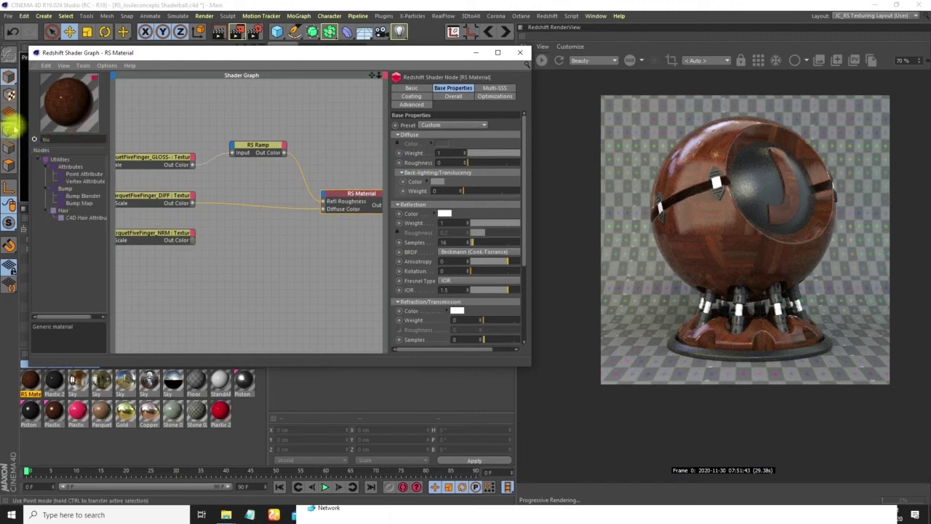
drag(88, 181, 193, 209)
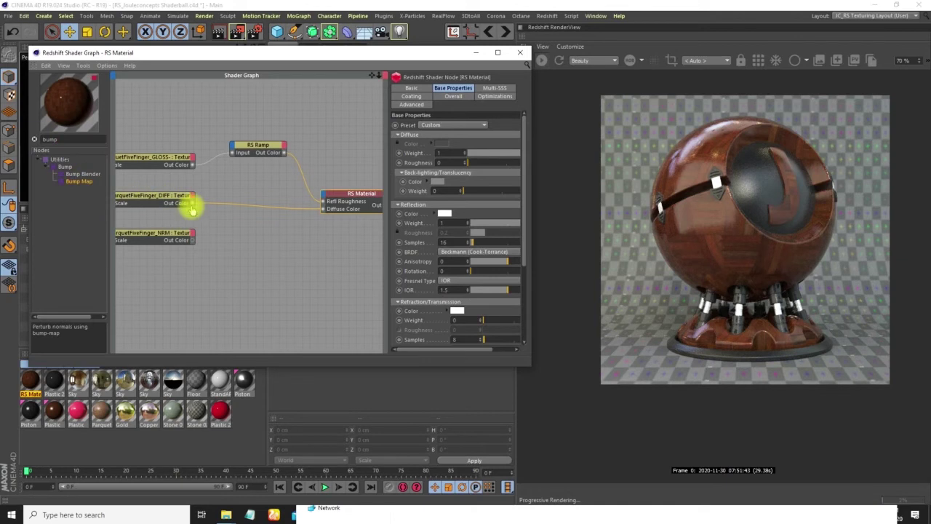
- Feed the NRM texture into the Bump Map's Input and connect its Out to the RS Material's Overall Bump Input
drag(263, 245, 284, 255)
middle_drag(268, 243, 206, 249)
drag(211, 249, 411, 297)
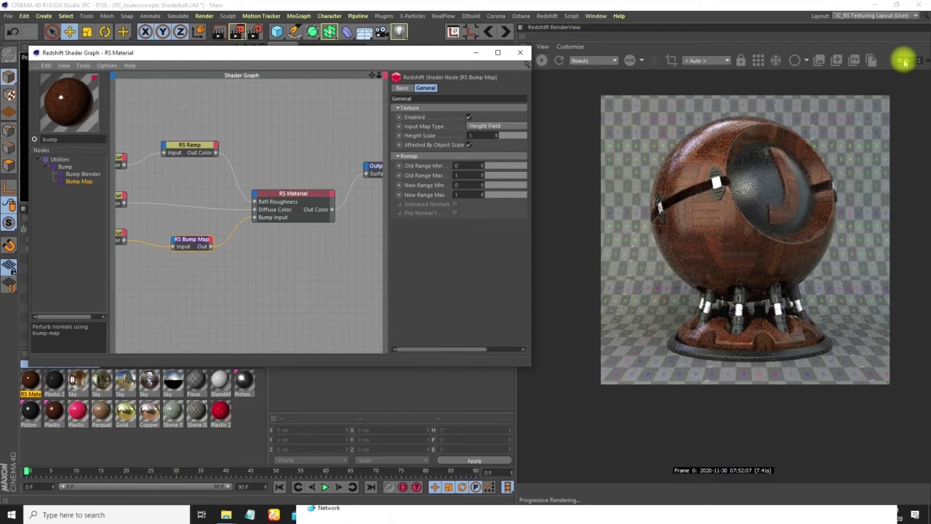
- Enlarge the RenderView display to 120 % and shift the image to frame the shaderball
click(855, 60)
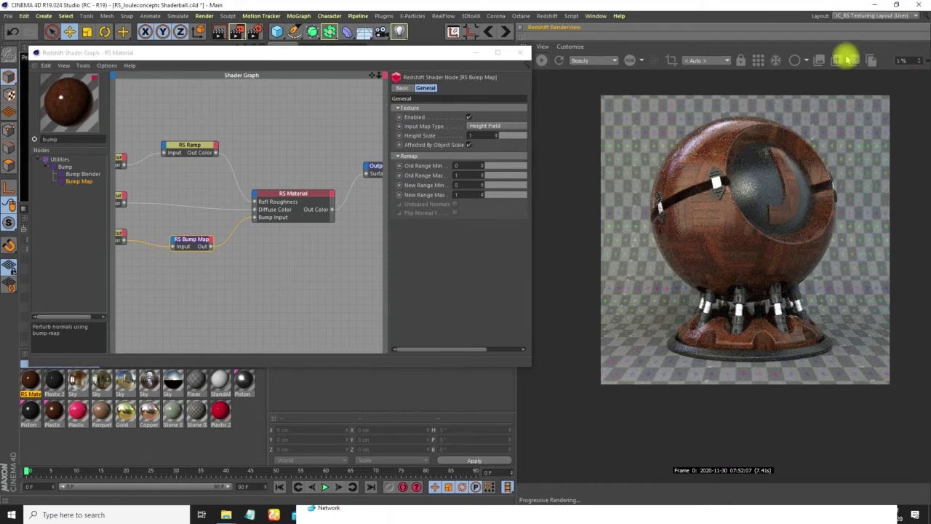
key(Return)
drag(646, 209, 666, 249)
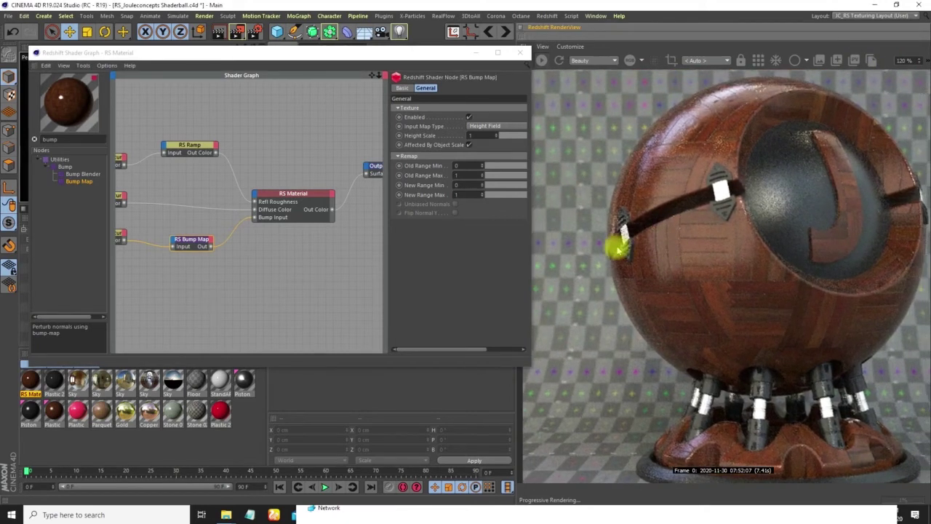
- Disconnect the Bump Map from the RS Material to compare the render, and reconnect it to Overall Bump Input
drag(239, 226, 250, 291)
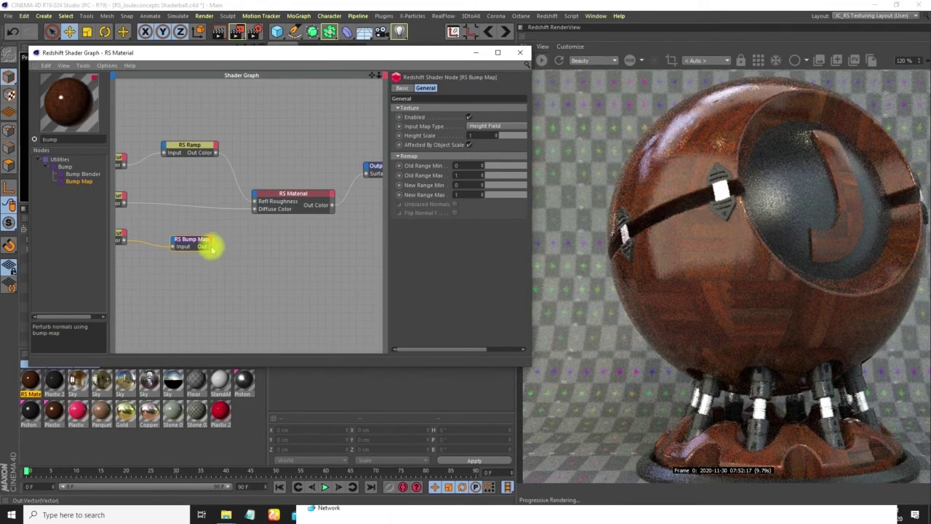
drag(254, 195, 256, 197)
mouse_move(301, 267)
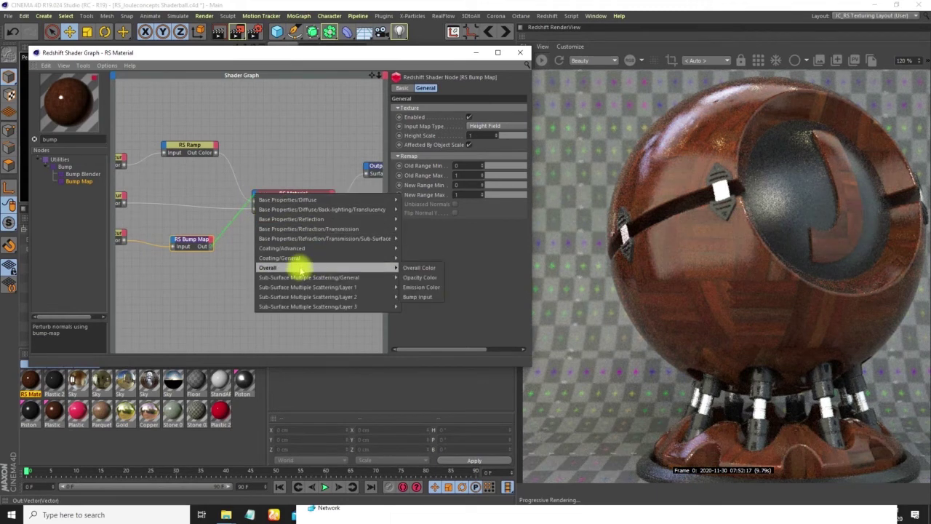
click(417, 298)
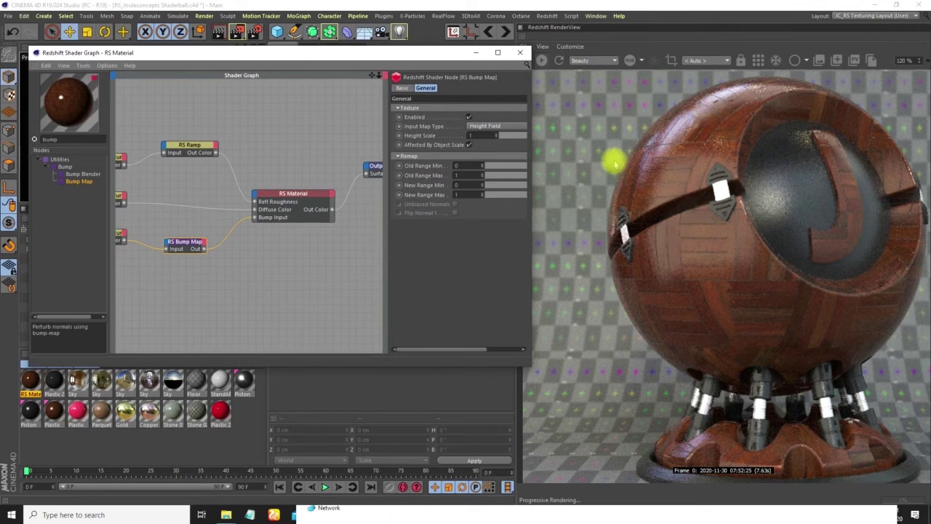
- Try Height Scale values of 2 and 5 on the Bump Map node
click(470, 135)
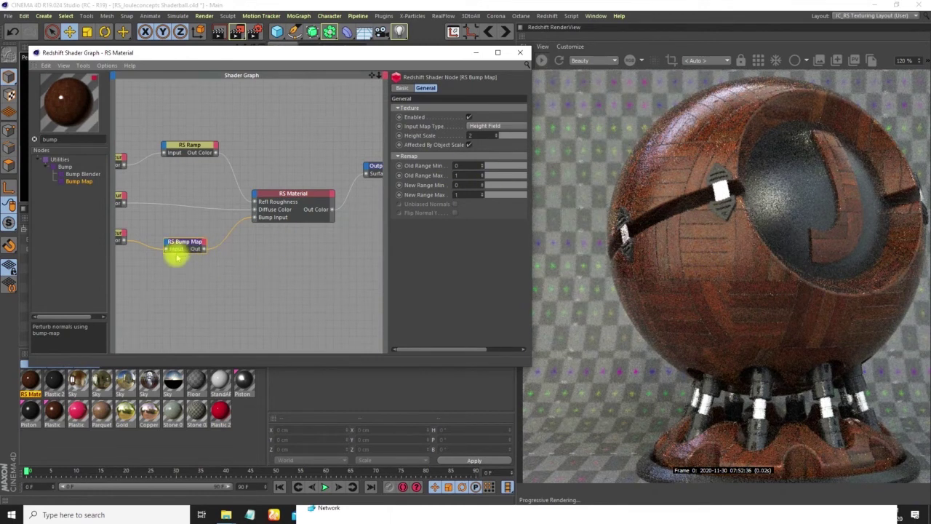
click(471, 135)
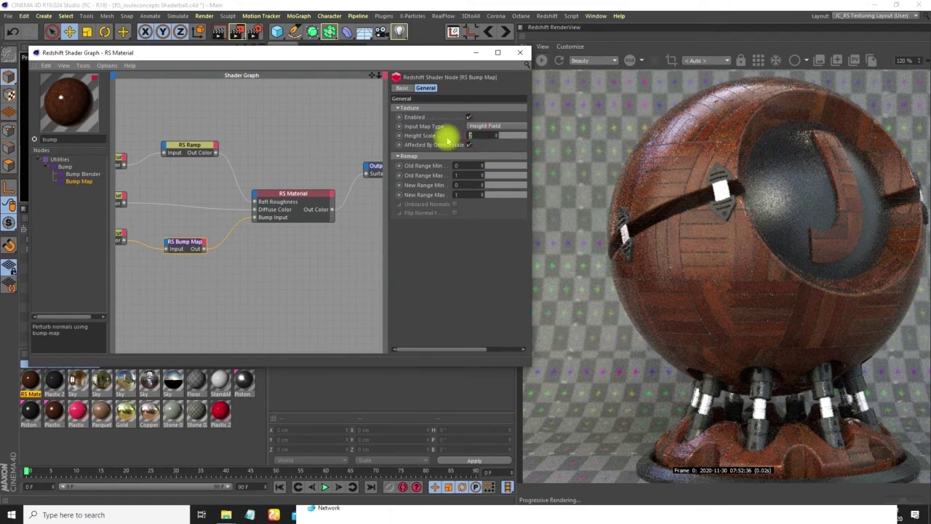
key(Return)
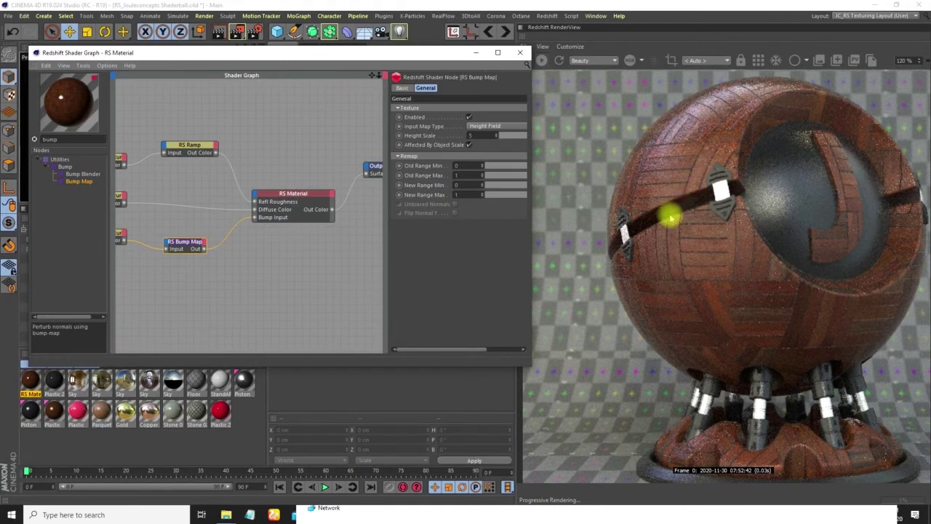
- Set the Bump Map node's Height Scale to 0.5
click(477, 135)
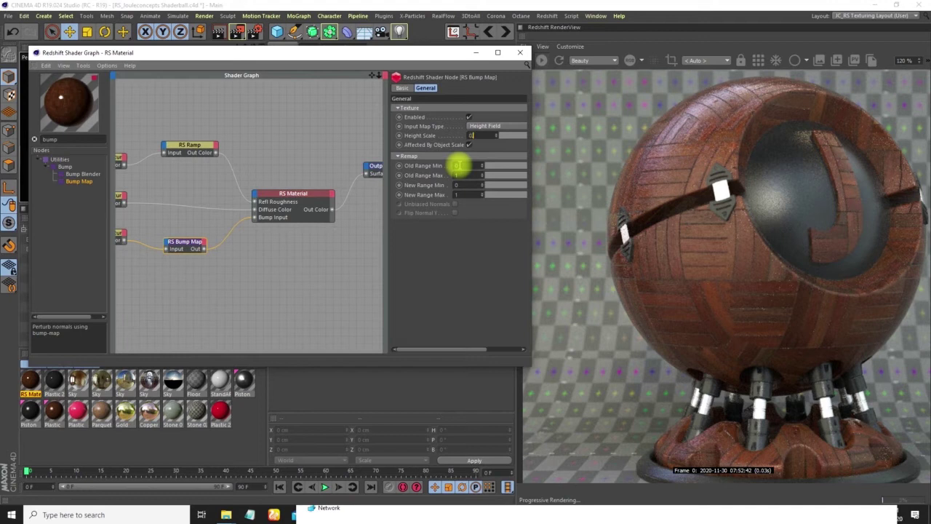
key(Return)
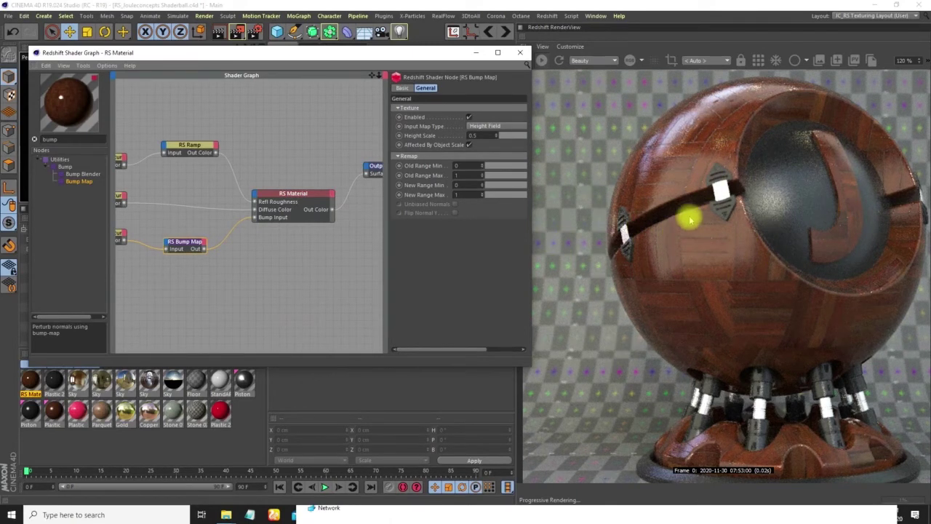
- Move the Output node level with the RS Material node in the shader graph
alt+right_drag(333, 243, 240, 252)
alt+middle_drag(245, 246, 341, 238)
alt+right_drag(340, 239, 313, 231)
alt+middle_drag(314, 231, 260, 227)
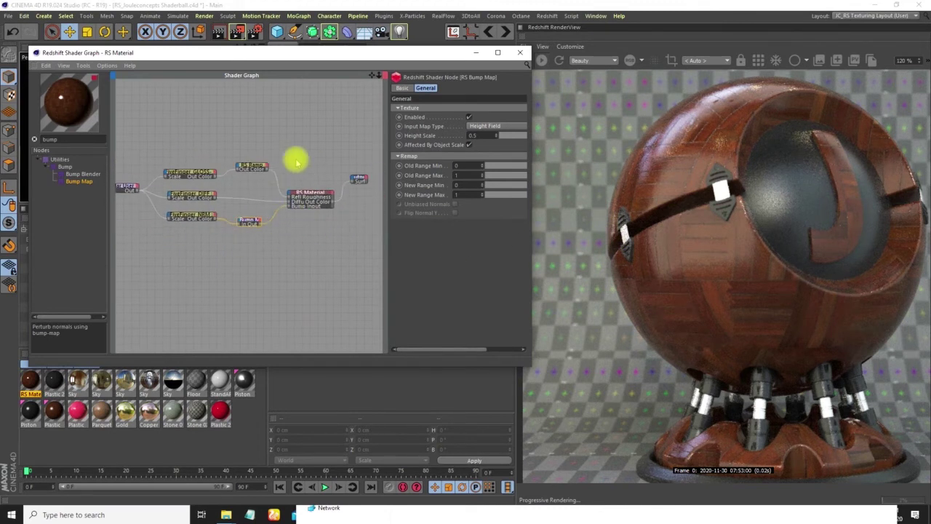
click(360, 180)
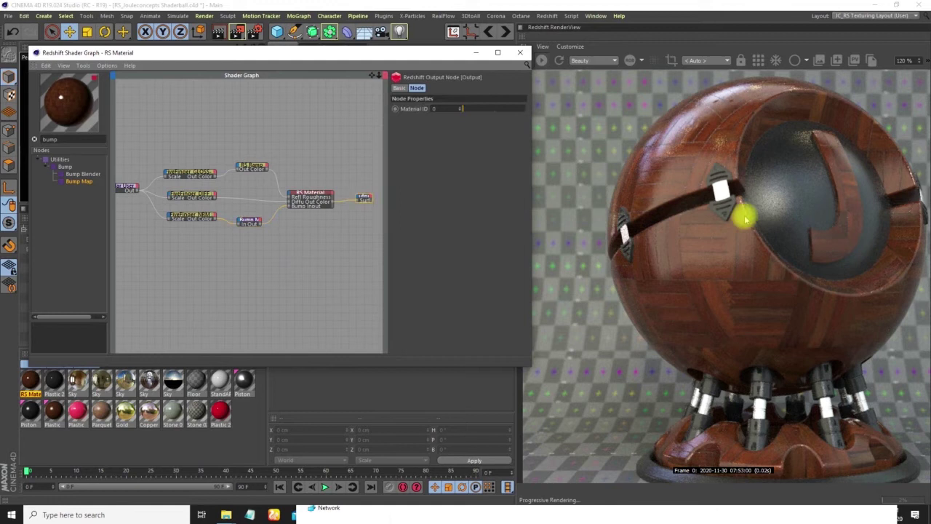
- Enlarge the RenderView display to 150 % and frame the parquet surface of the shaderball to inspect the bump
scroll(746, 258, down, 2)
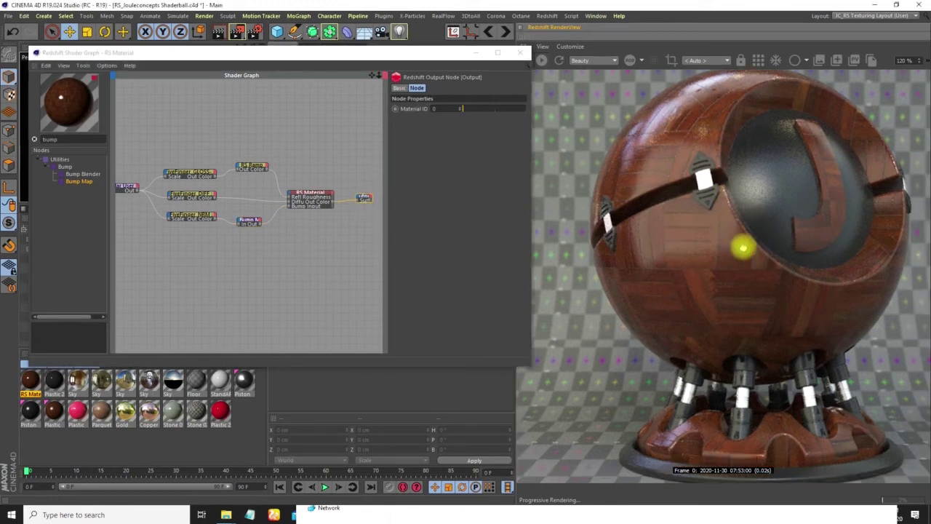
scroll(713, 227, up, 4)
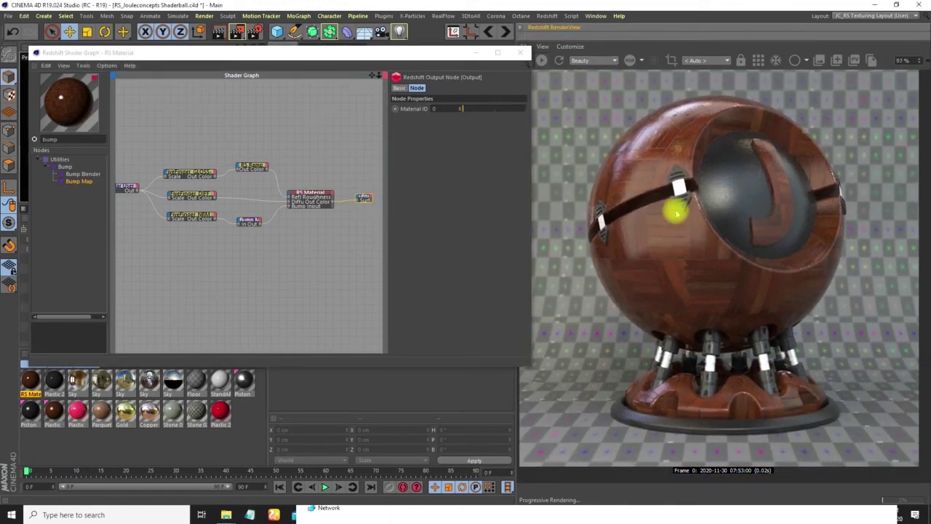
alt+right_drag(647, 203, 658, 198)
alt+middle_drag(665, 181, 670, 242)
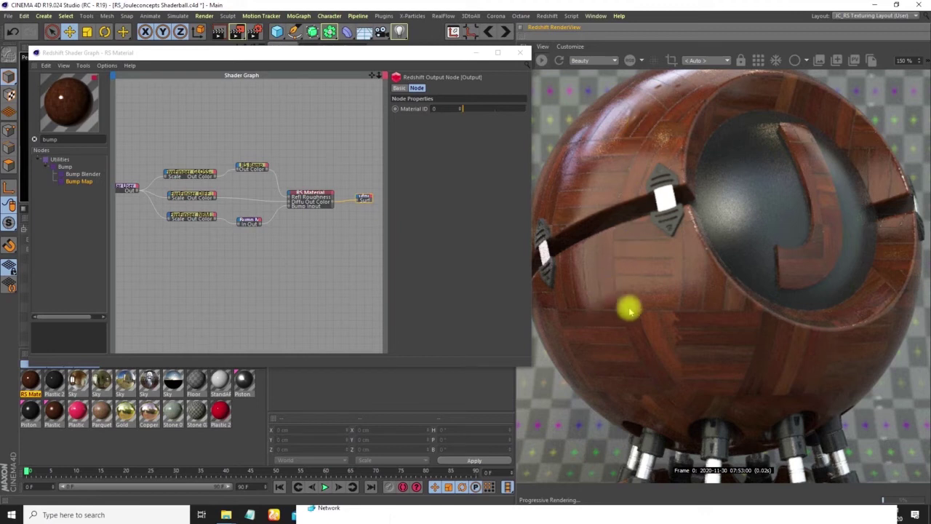
middle_drag(639, 275, 695, 267)
- Reposition the NRM texture and its Bump Map node so they sit closer together in one row below the DIFF texture
middle_drag(245, 239, 290, 248)
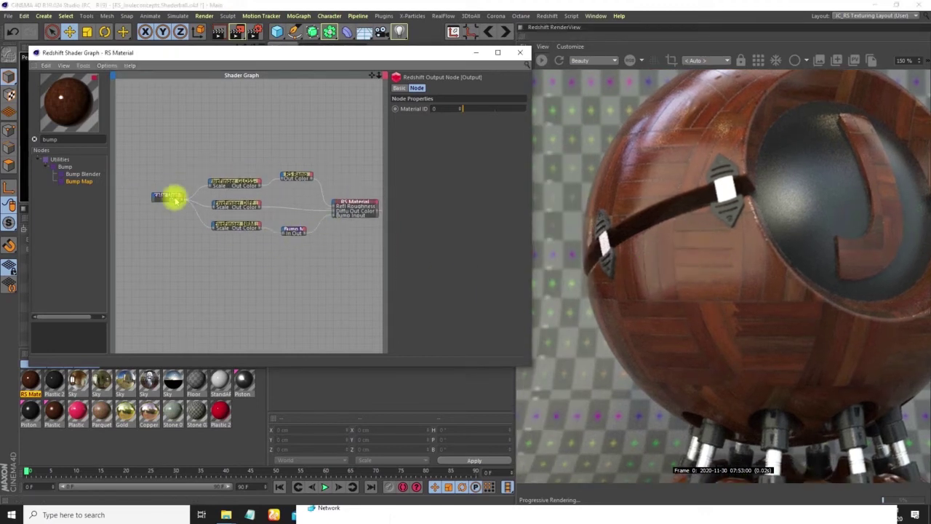
click(237, 227)
scroll(285, 231, up, 5)
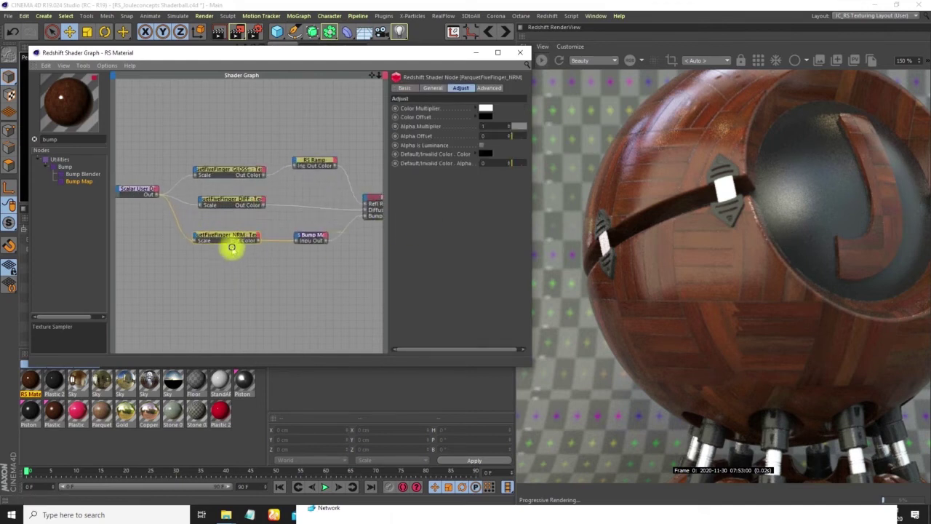
drag(285, 231, 276, 233)
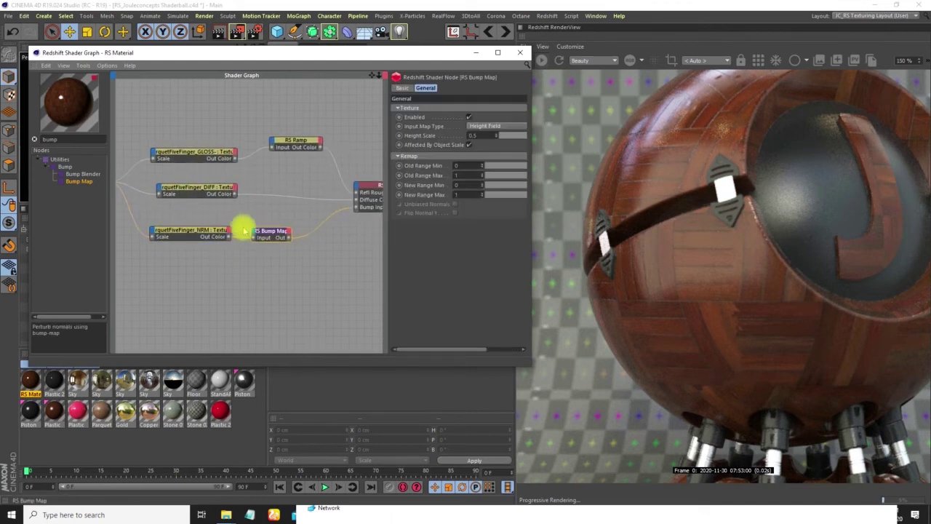
drag(193, 231, 186, 230)
click(266, 230)
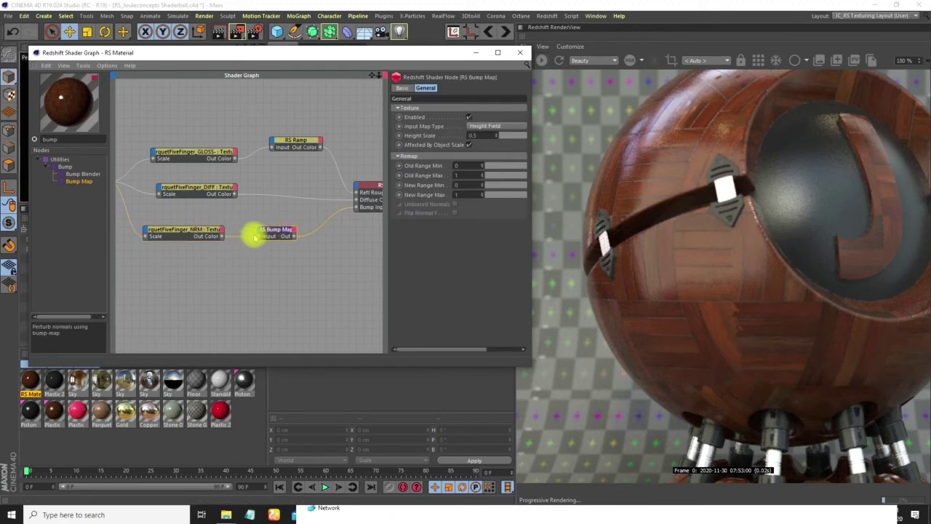
alt+middle_drag(245, 235, 266, 233)
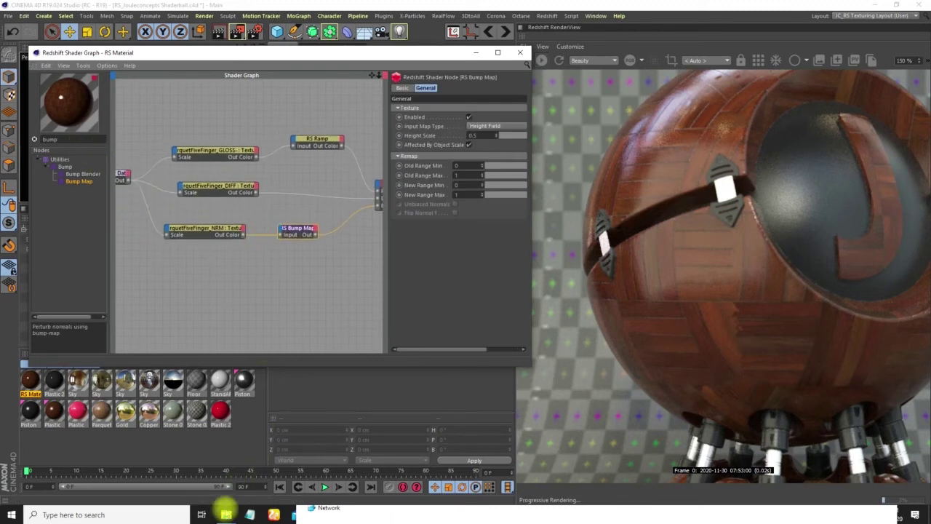
click(226, 514)
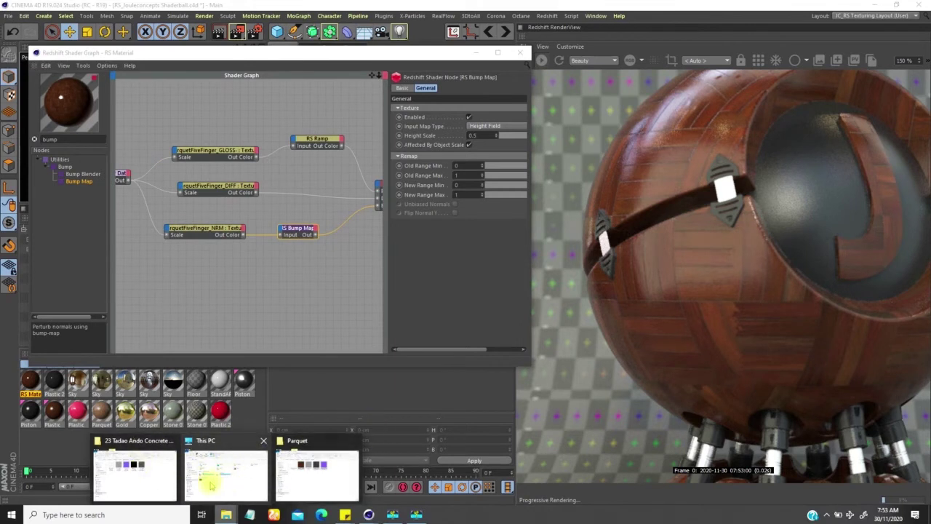
click(272, 457)
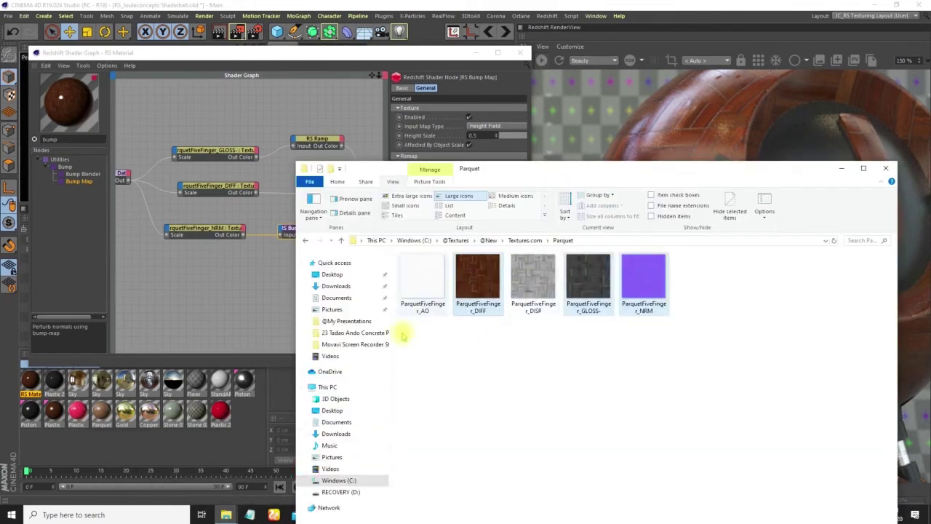
click(455, 241)
click(414, 240)
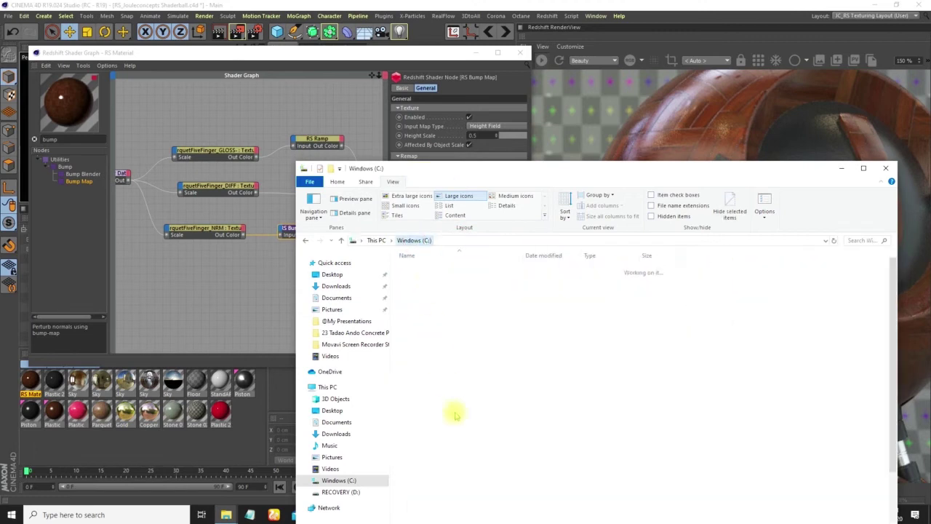
drag(554, 169, 499, 67)
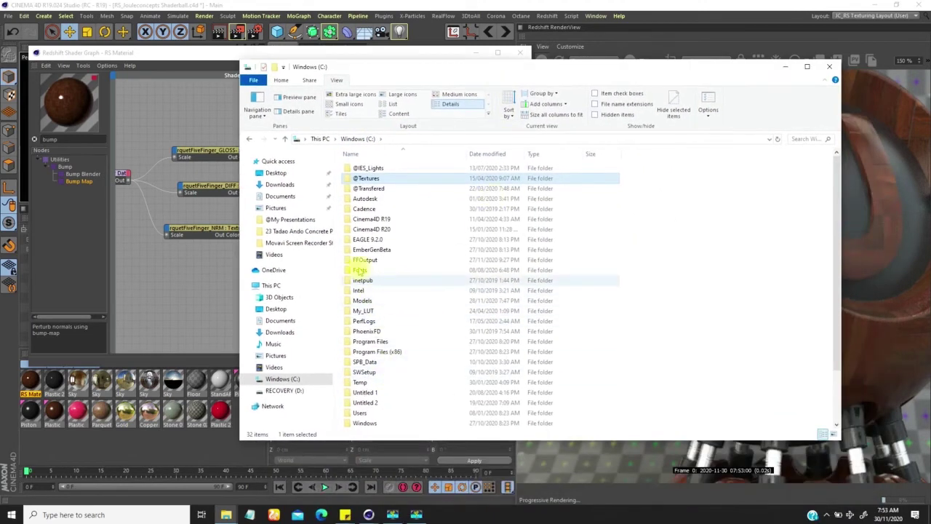
double_click(362, 300)
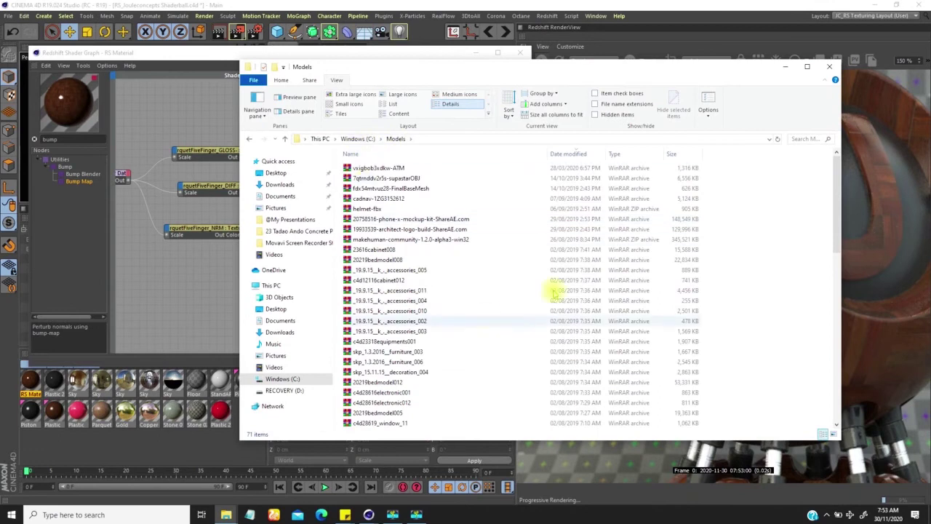
drag(835, 201, 814, 389)
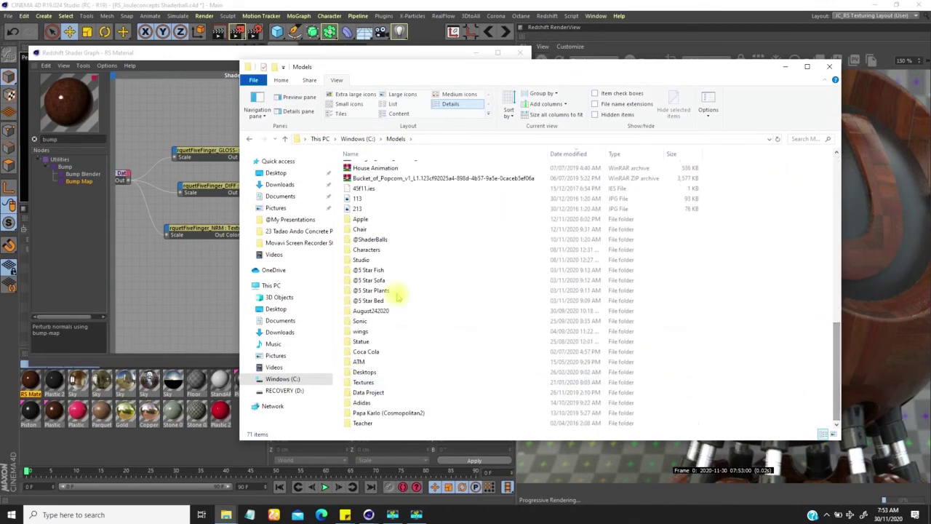
double_click(349, 240)
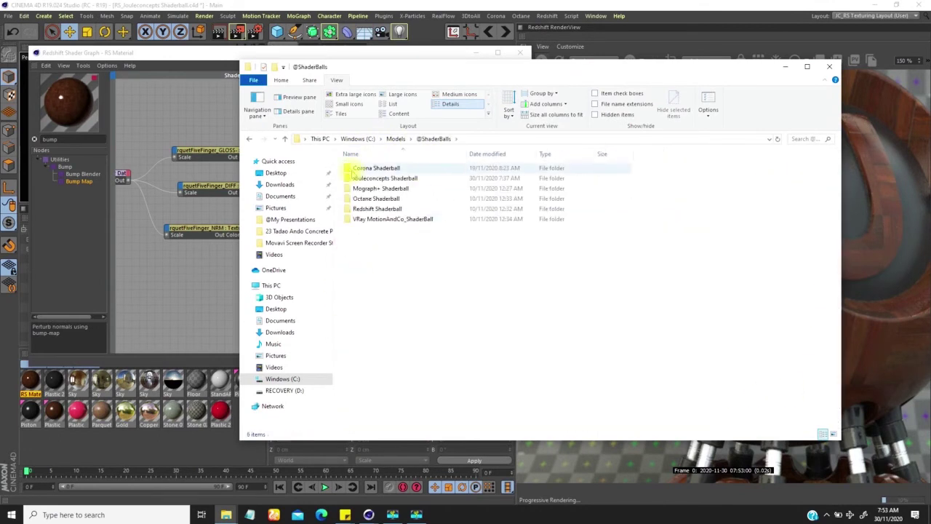
double_click(357, 178)
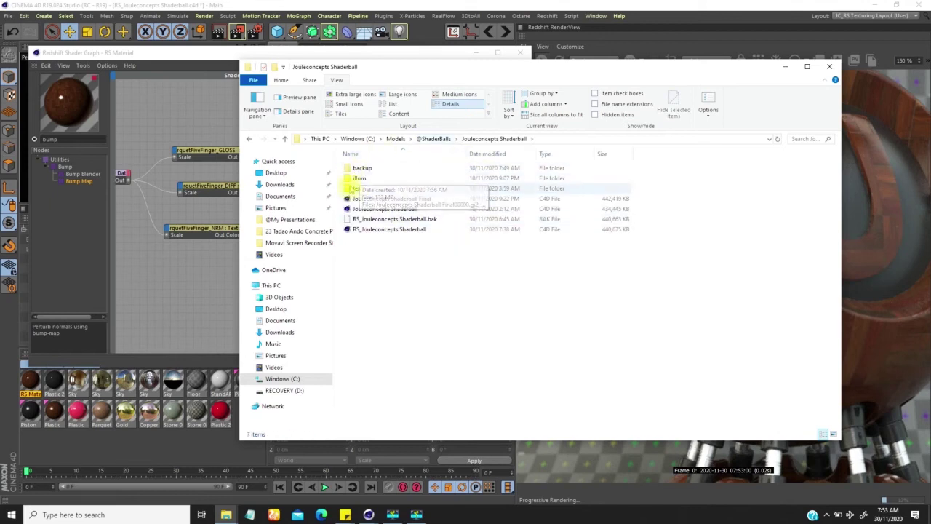
double_click(355, 188)
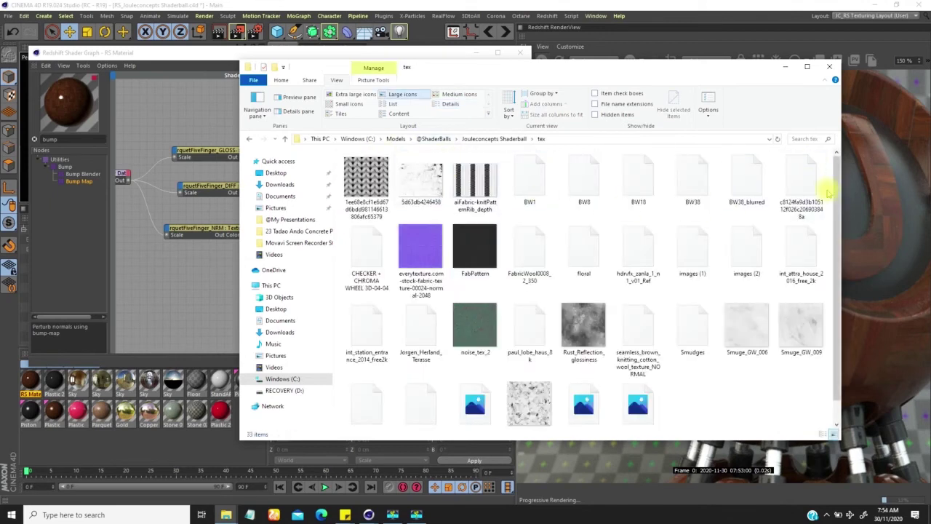
- Add the 5d63db4246458 image from the tex folder to the shader graph as a texture node
click(428, 179)
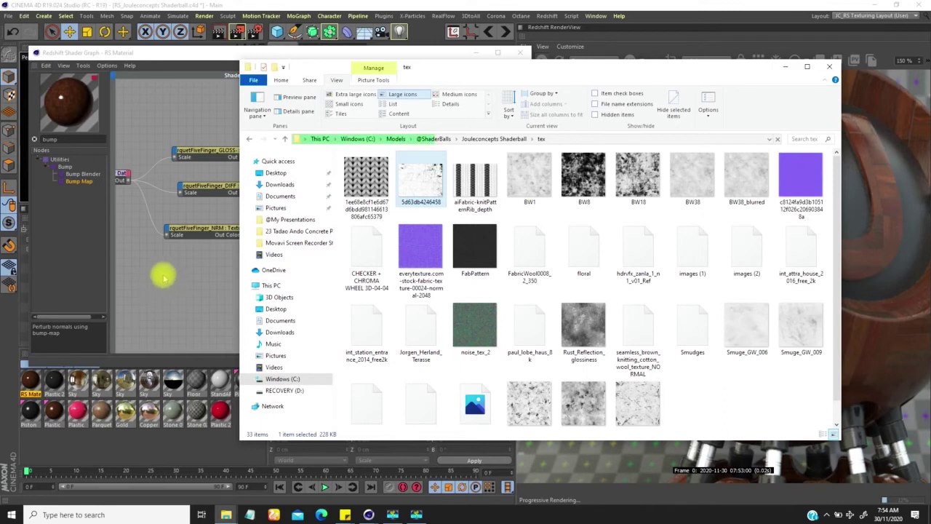
drag(164, 269, 162, 267)
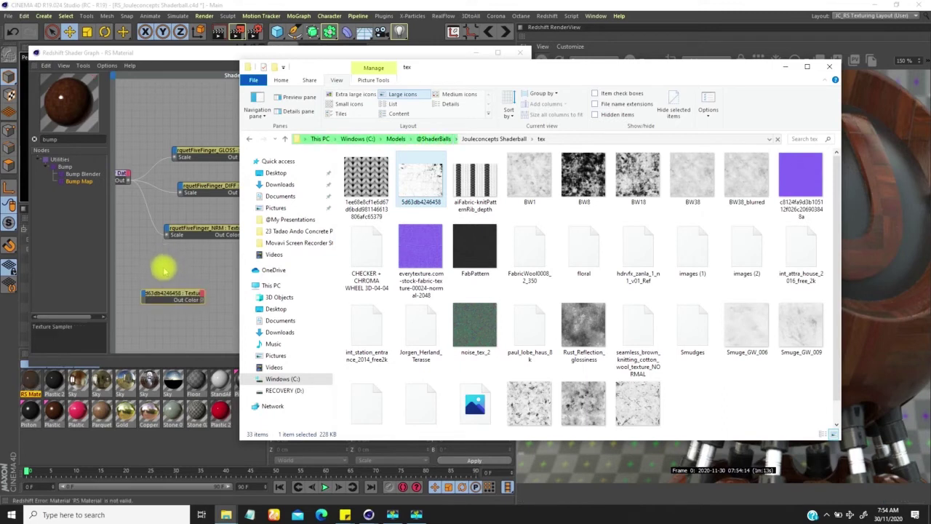
click(187, 268)
- Add a Bump Blender and a second Bump Map node to the graph beside the 5d63db4246458 texture
middle_drag(244, 268, 271, 277)
drag(85, 175, 355, 297)
drag(80, 182, 270, 305)
click(213, 300)
drag(213, 299, 192, 287)
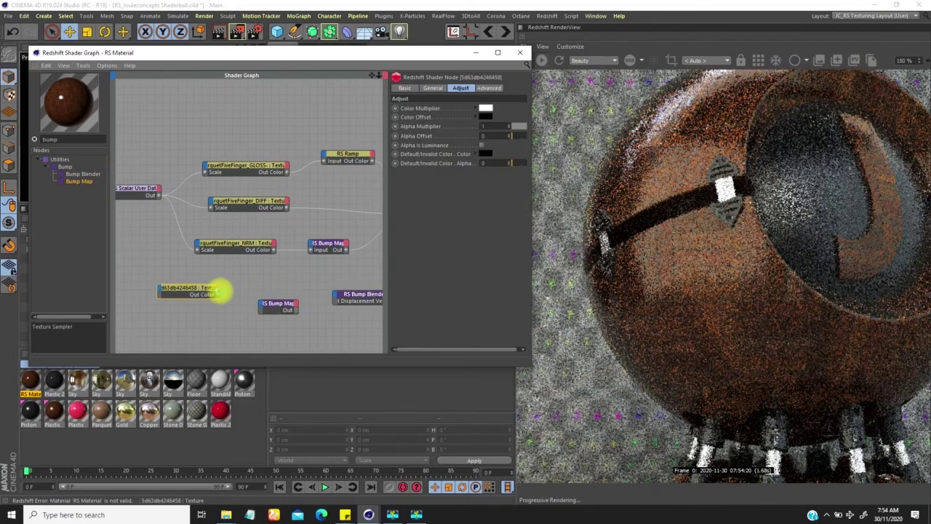
- Connect the 5d63db4246458 texture's Out Color to the texture Input of the new Bump Map
click(270, 249)
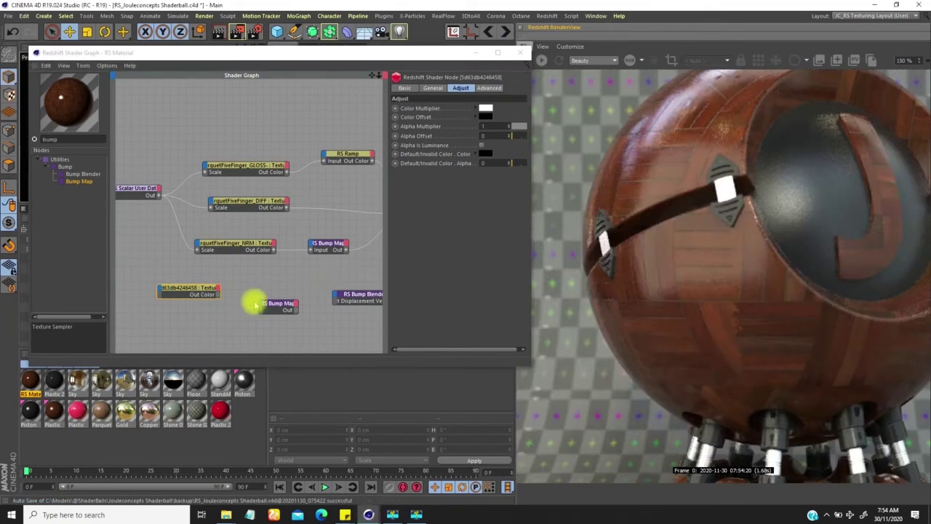
middle_drag(238, 273, 209, 265)
drag(174, 278, 163, 280)
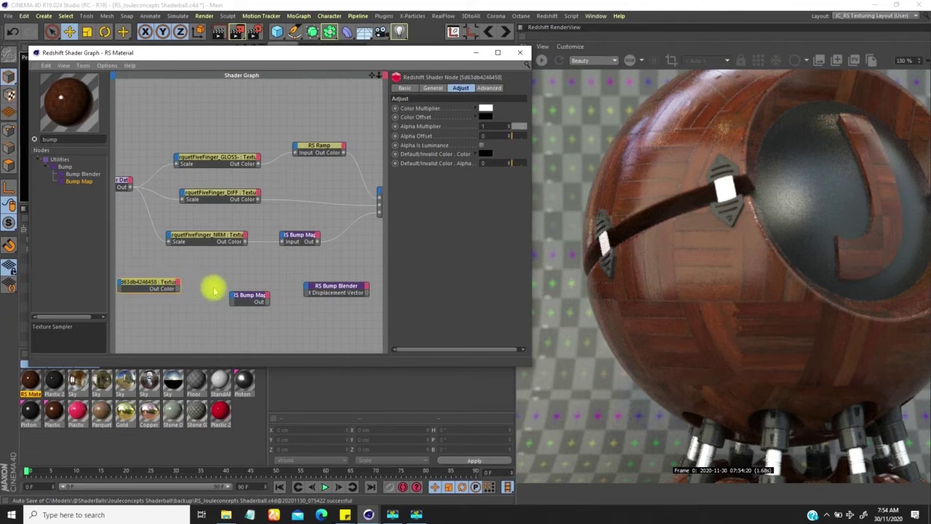
mouse_move(247, 296)
mouse_down()
mouse_move(227, 287)
mouse_move(240, 310)
mouse_move(231, 302)
mouse_move(253, 311)
mouse_up()
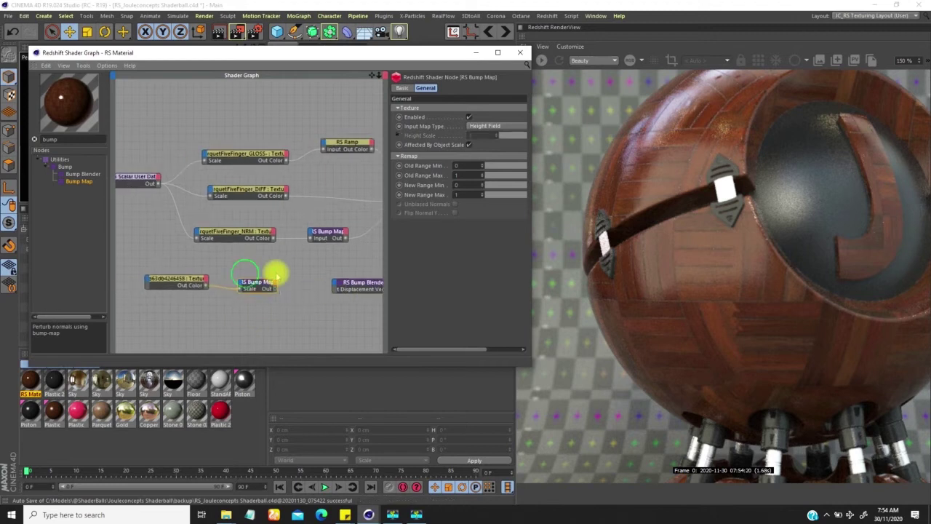
click(230, 297)
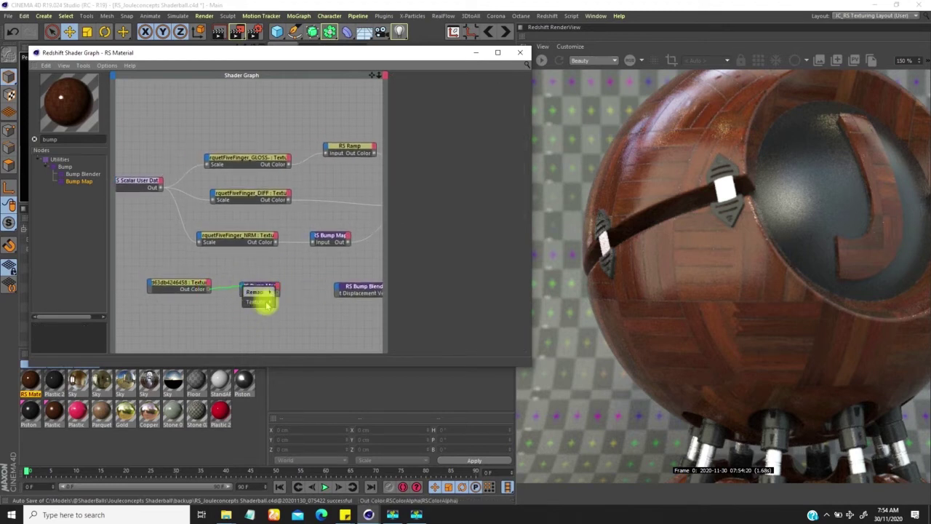
click(284, 303)
- Move the new Bump Map node closer to the Bump Blender node below the NRM row
middle_drag(250, 275, 172, 271)
mouse_move(284, 284)
mouse_down()
mouse_move(276, 285)
mouse_move(291, 278)
mouse_up()
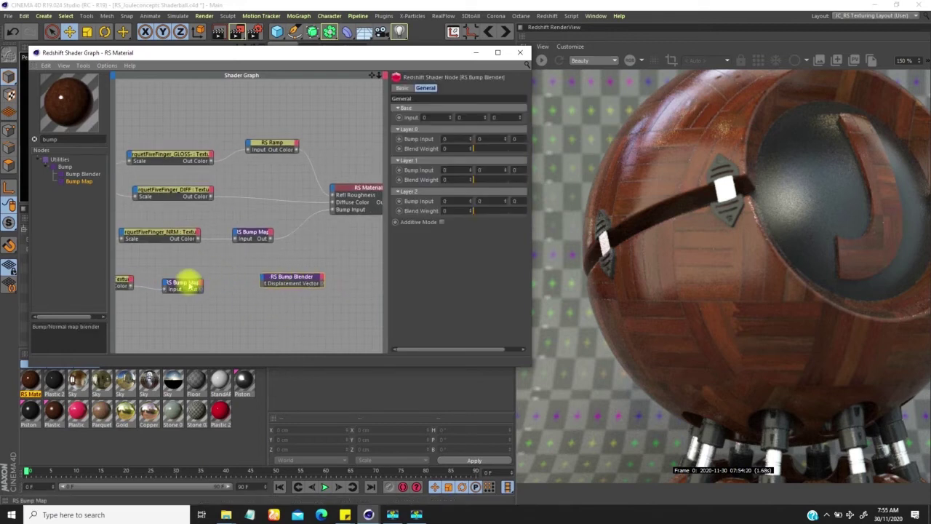
drag(190, 286, 216, 280)
- Shift the NRM texture, its Bump Map and the Scalar User Data node away from the RS Material to make room
middle_drag(201, 245, 296, 232)
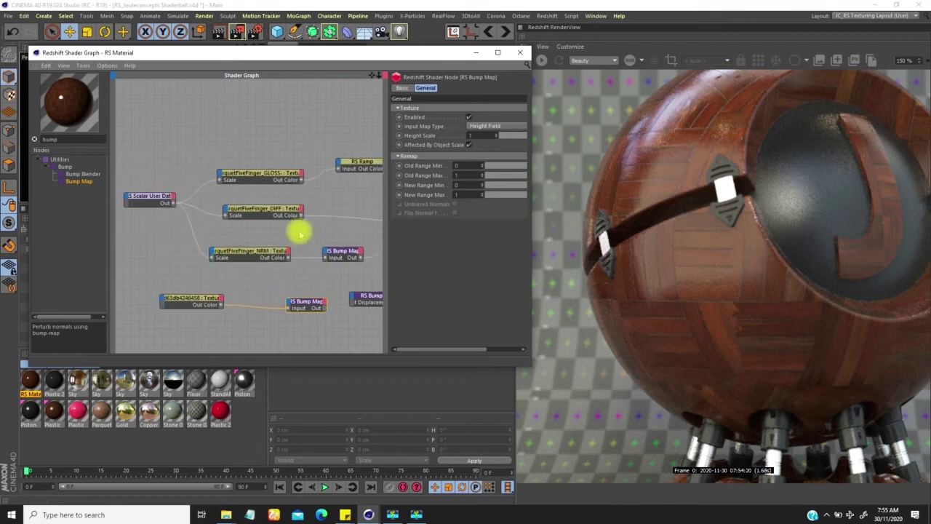
drag(333, 237, 253, 268)
drag(336, 254, 308, 254)
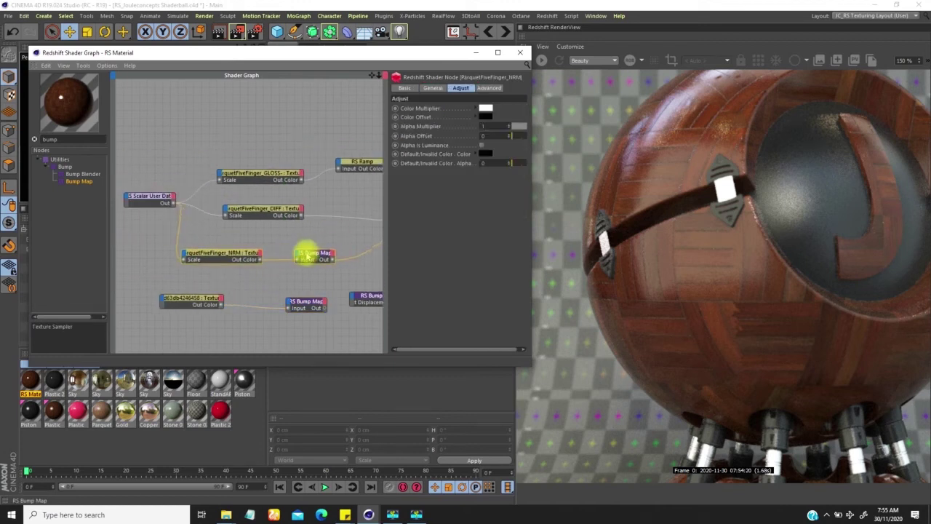
drag(150, 196, 124, 197)
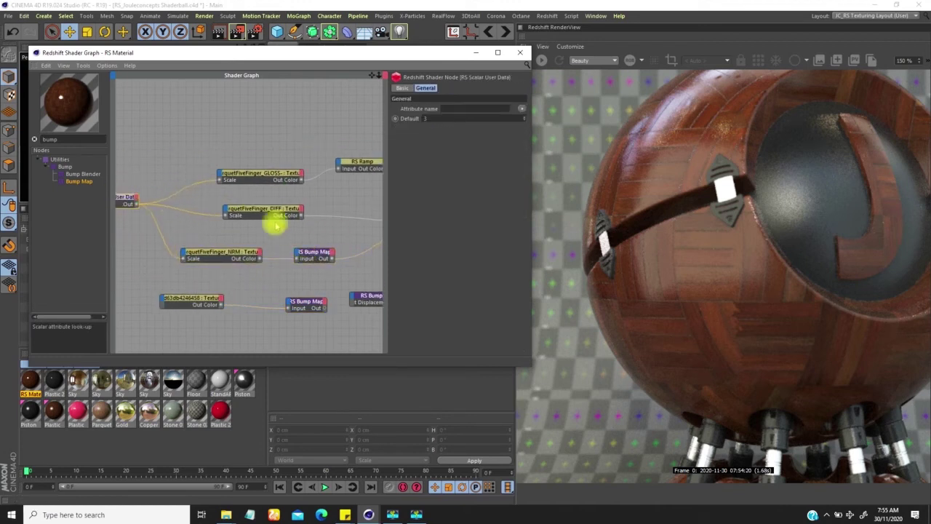
- Connect the NRM Bump Map to the Bump Blender's Base Input and the new Bump Map to Layer 0's Bump Input 0
click(309, 253)
middle_drag(321, 284, 232, 266)
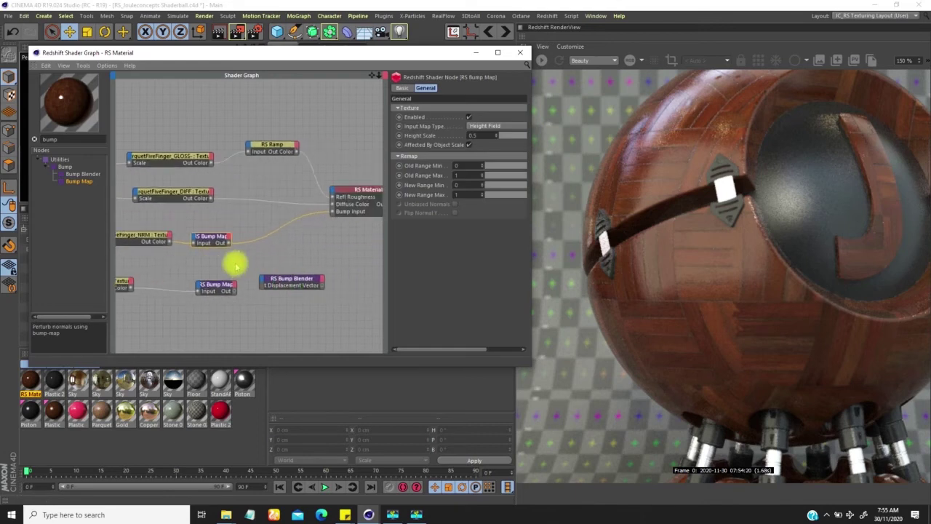
drag(286, 279, 259, 259)
mouse_move(279, 272)
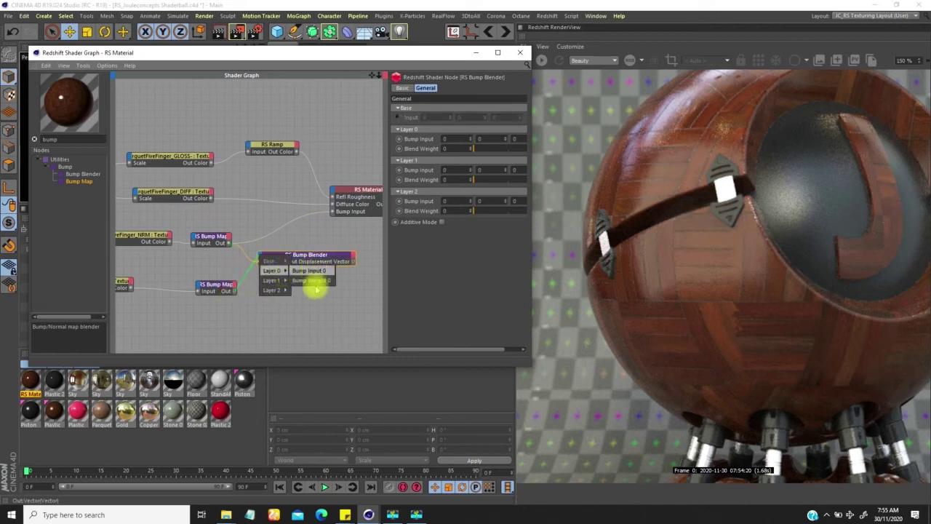
drag(312, 274, 310, 271)
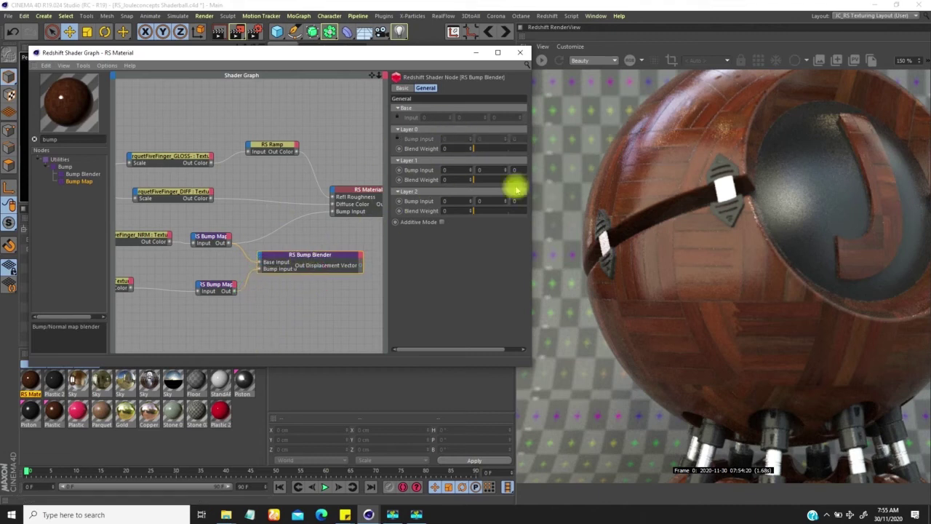
- Connect the scratch texture's Bump Map output to the Output node's Surface to preview that bump on its own
middle_drag(288, 272, 264, 278)
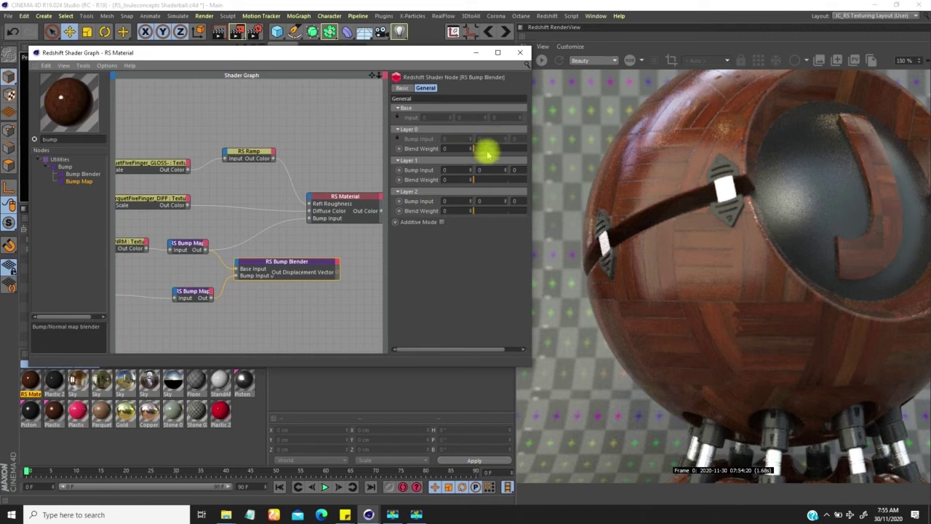
middle_drag(222, 263, 157, 291)
middle_drag(327, 230, 234, 237)
middle_drag(251, 300, 220, 251)
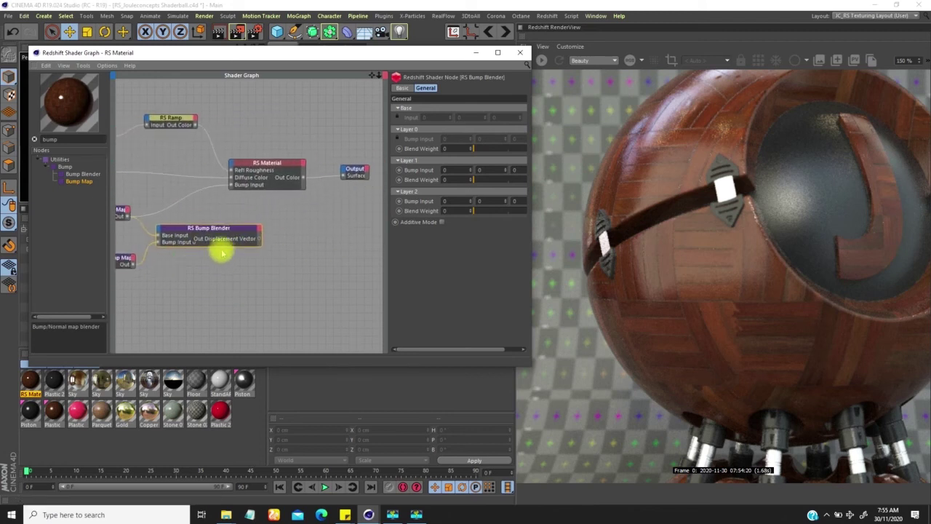
click(130, 262)
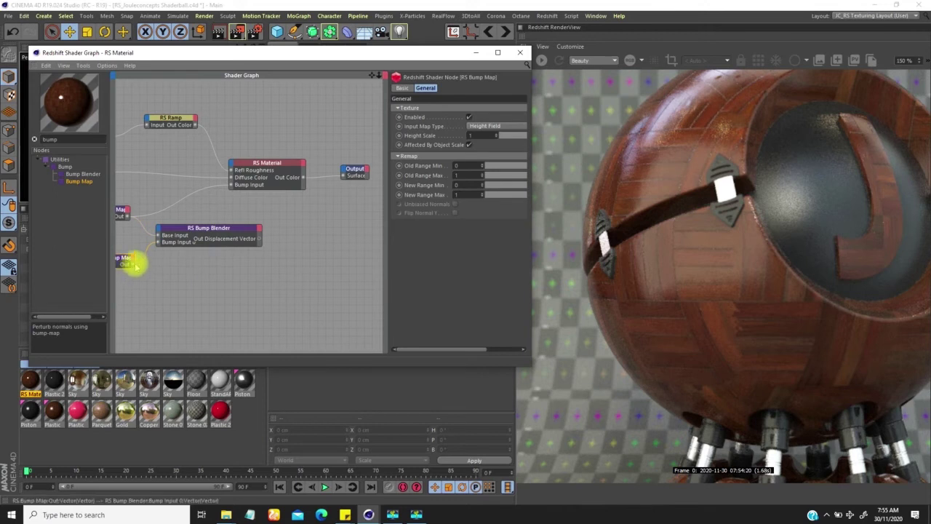
drag(133, 264, 347, 176)
- Space out the graph by moving the scratch Bump Map and its texture down and the Output node farther from the RS Material
scroll(181, 267, down, 3)
middle_drag(180, 266, 256, 261)
drag(257, 254, 260, 275)
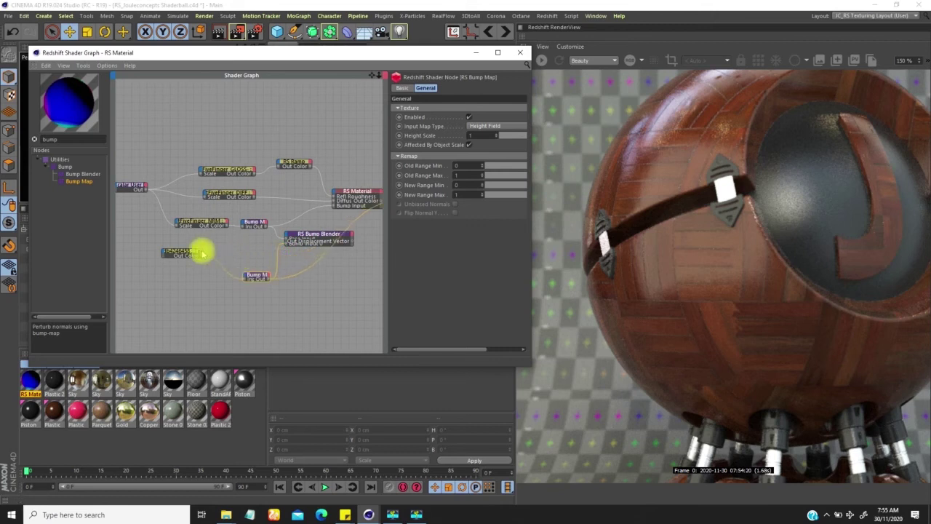
drag(182, 254, 175, 277)
middle_drag(316, 261, 244, 259)
drag(342, 200, 355, 203)
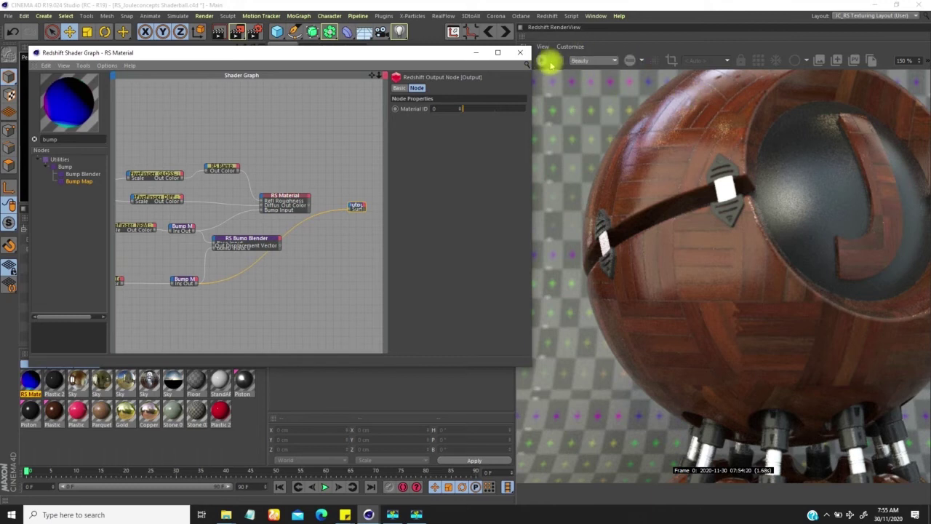
- Set the RenderView zoom to 120% and start the interactive render
click(887, 59)
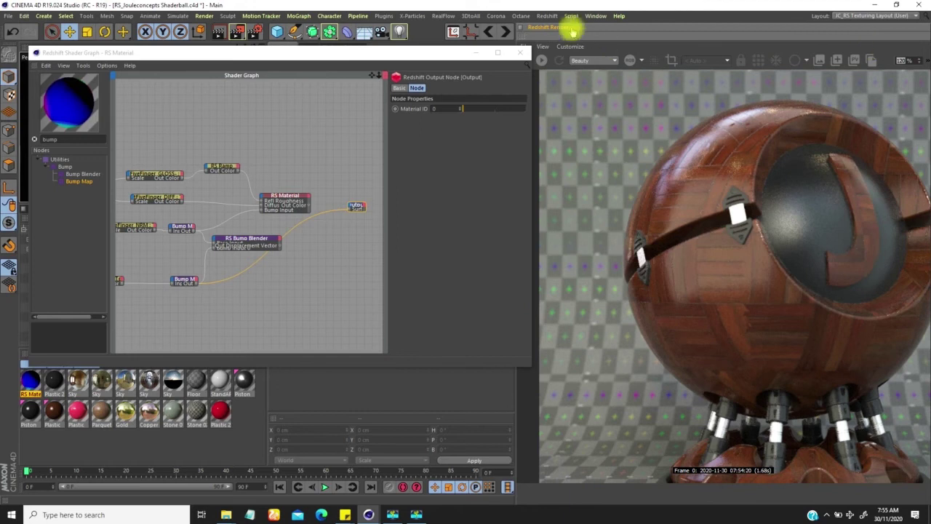
click(542, 59)
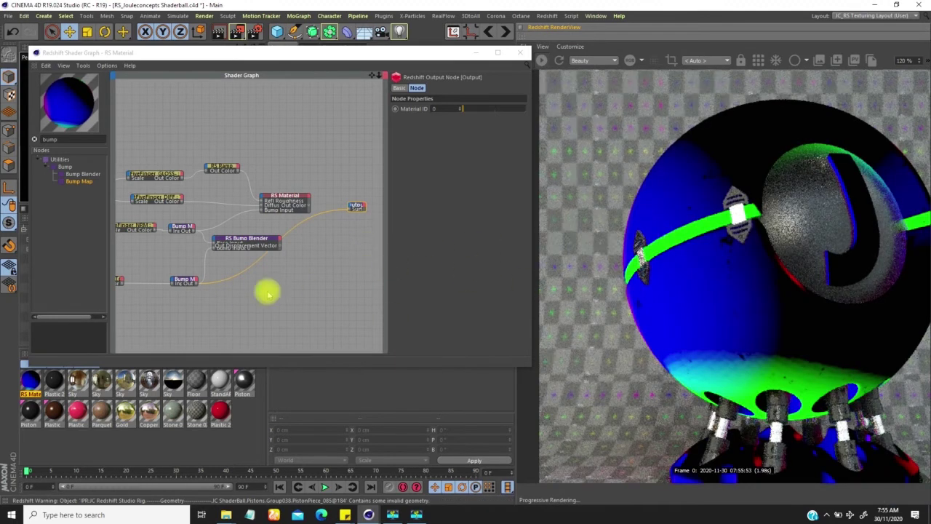
- Connect the 5d63db4246458 texture's Out Color to the Output node's Surface and frame the whole shaderball in the render
middle_drag(269, 294, 323, 287)
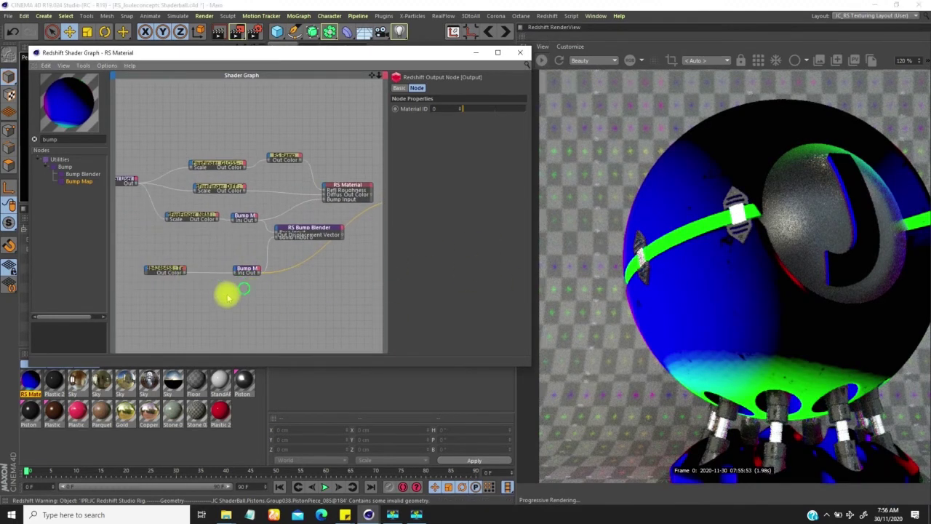
middle_drag(228, 297, 182, 318)
drag(139, 296, 375, 222)
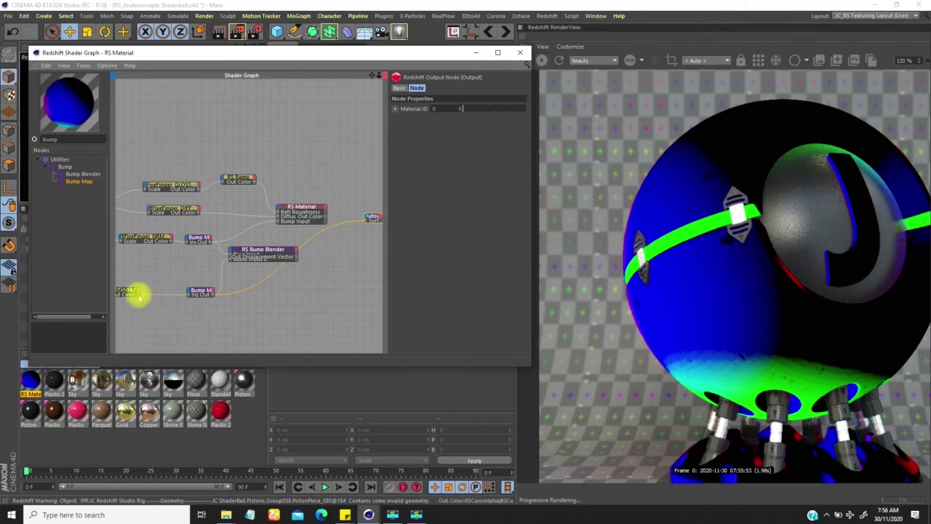
drag(175, 293, 375, 225)
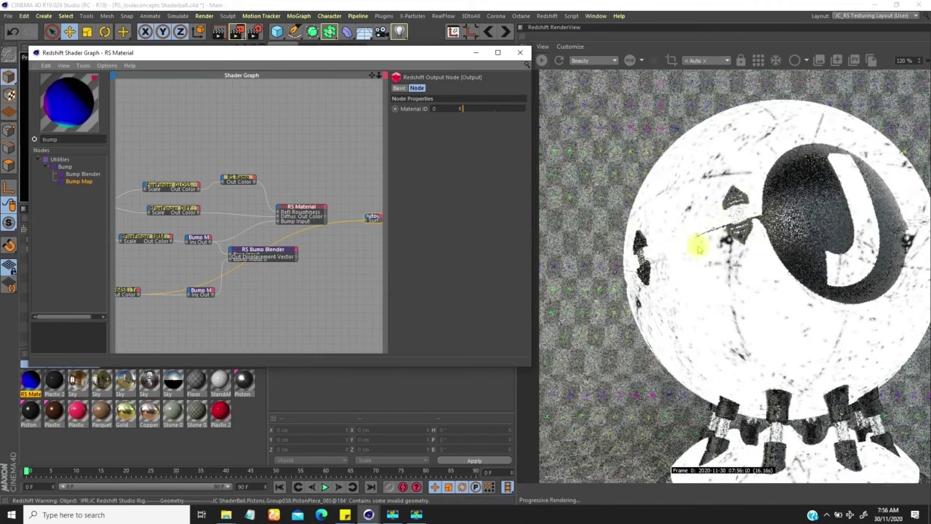
drag(740, 206, 701, 187)
scroll(669, 222, down, 1)
drag(749, 224, 699, 227)
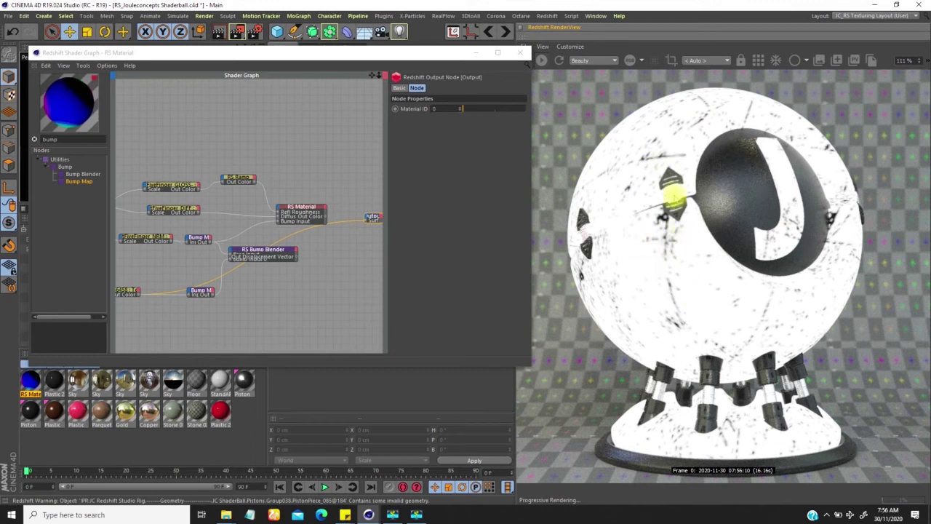
- Duplicate the Scalar User Data node, placing the copy beside the scratch texture and the original back beside the parquet textures
middle_drag(176, 264, 291, 262)
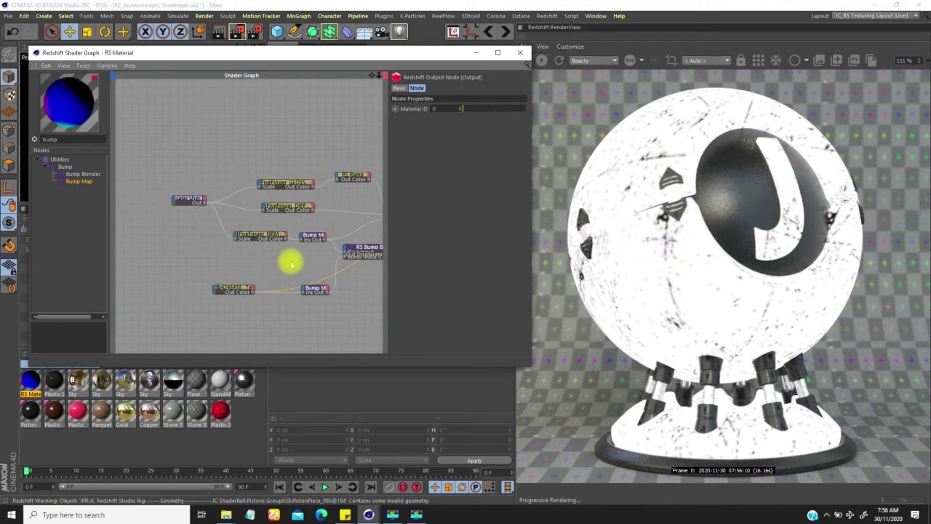
click(191, 197)
drag(191, 203, 176, 259)
click(176, 256)
ctrl+drag(191, 179, 168, 268)
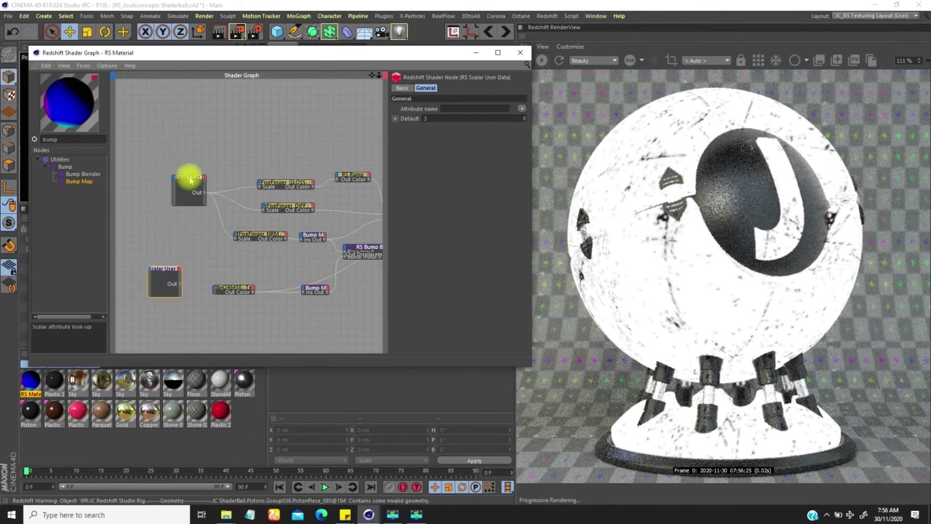
drag(190, 177, 189, 197)
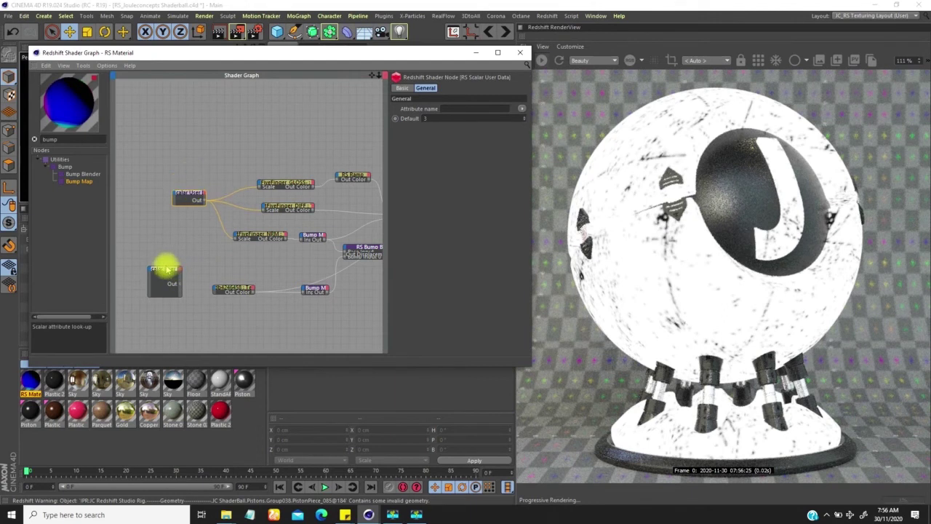
- Set the duplicated Scalar User Data's Default to 4 and connect its Out to the scratch texture's Scale
click(430, 119)
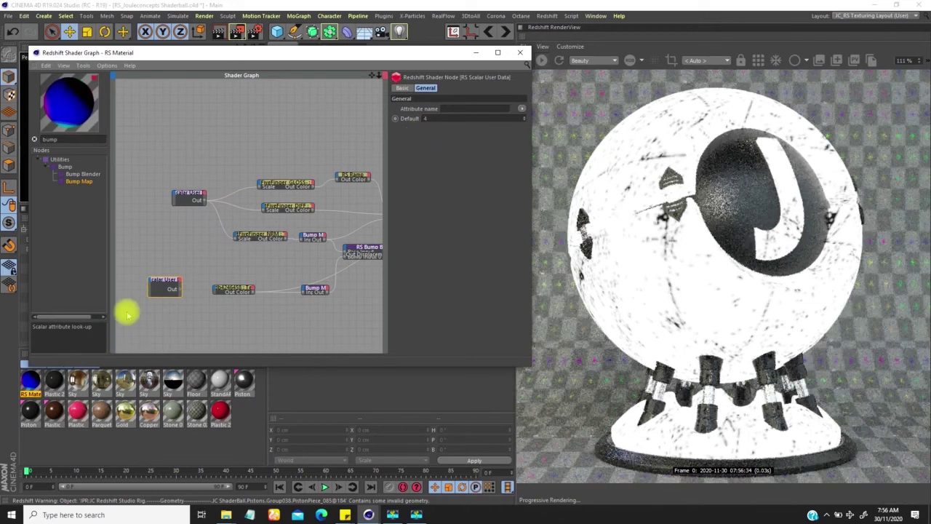
right_click(214, 290)
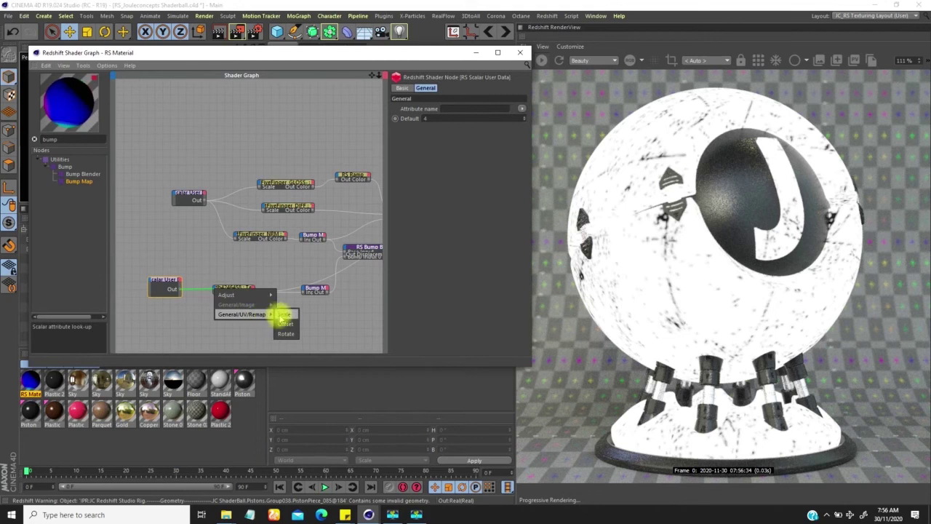
click(282, 315)
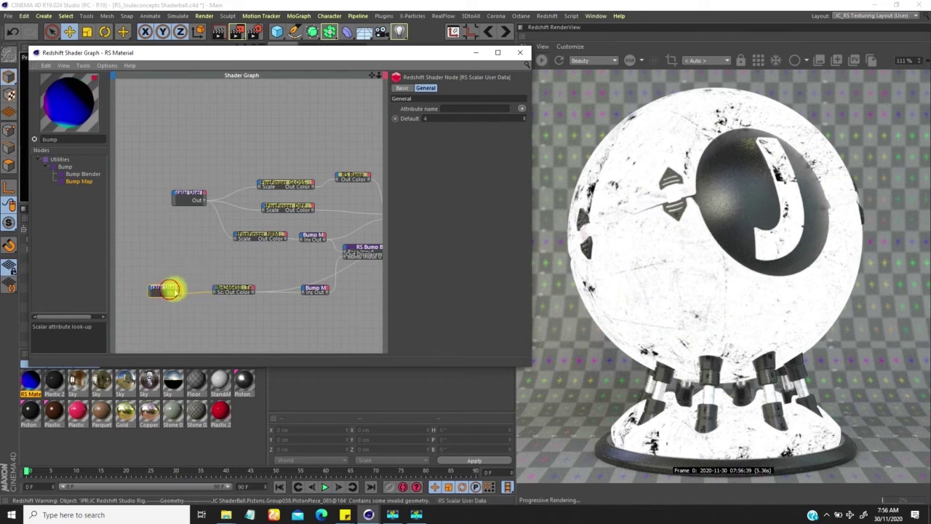
- Connect the RS Material's Out Color to the Output node's Surface
middle_drag(281, 253, 175, 230)
alt+right_drag(262, 229, 369, 156)
alt+middle_drag(268, 227, 182, 230)
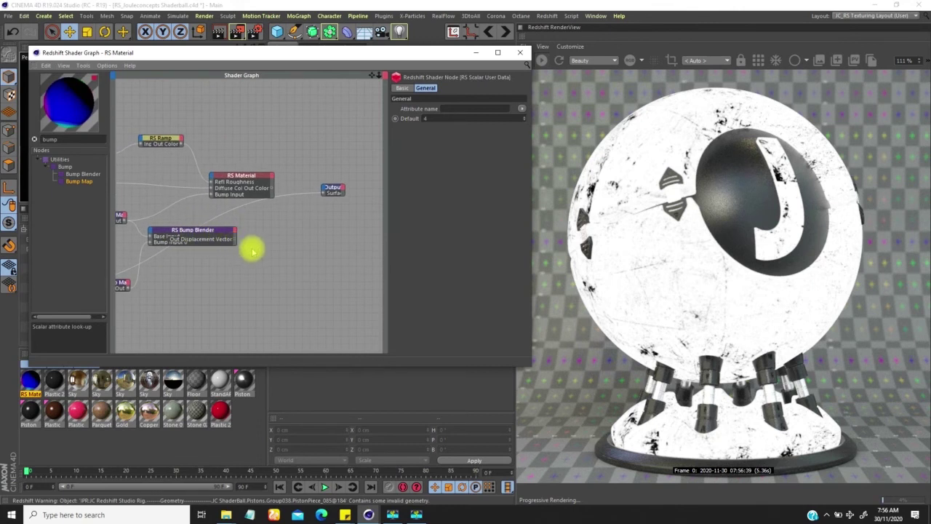
mouse_move(251, 227)
alt+middle_down()
mouse_move(270, 230)
mouse_move(258, 228)
alt+middle_up()
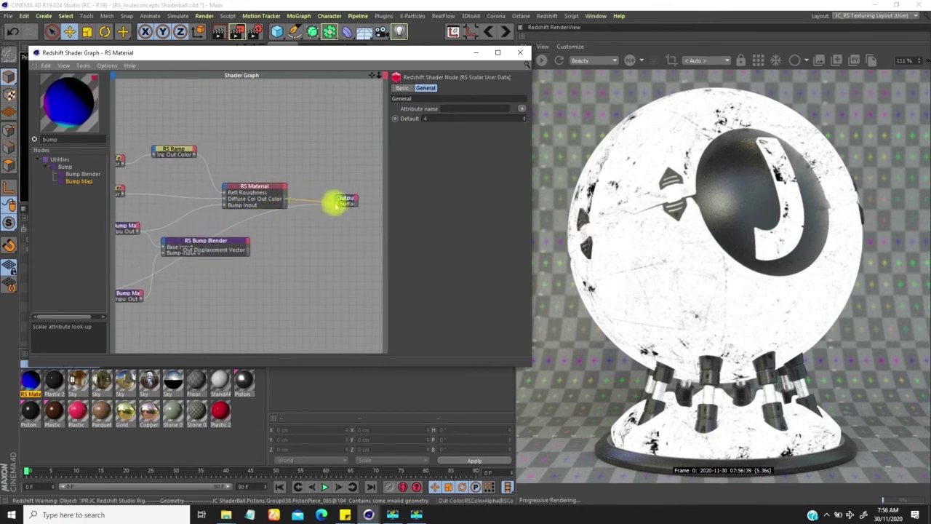
drag(337, 206, 337, 205)
- Move the scratch texture and its Bump Map up, closer to the NRM texture row
alt+middle_drag(236, 238, 261, 215)
middle_drag(191, 225, 312, 181)
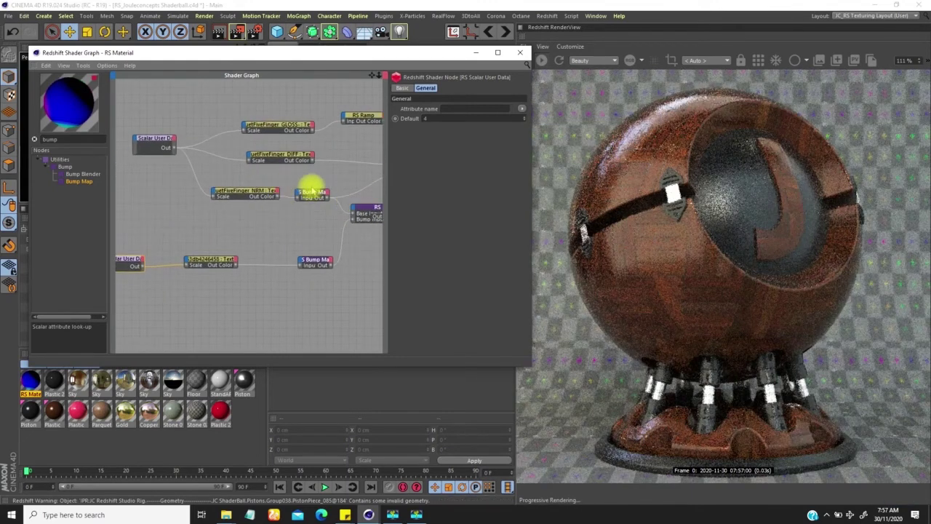
drag(218, 261, 208, 226)
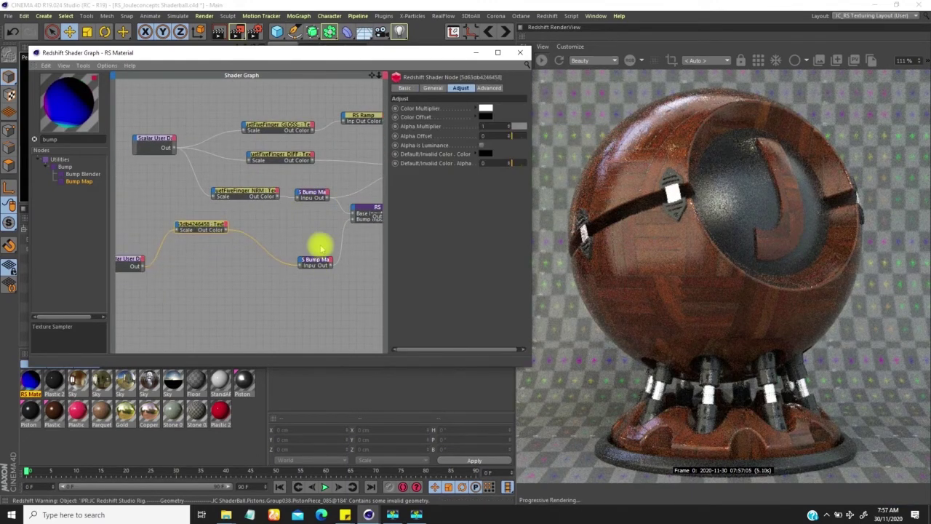
drag(317, 262, 276, 224)
- Shift the texture, Bump Map and Scalar User Data nodes together away from the RS Ramp and Bump Blender
alt+middle_drag(317, 194, 353, 215)
drag(356, 125, 146, 313)
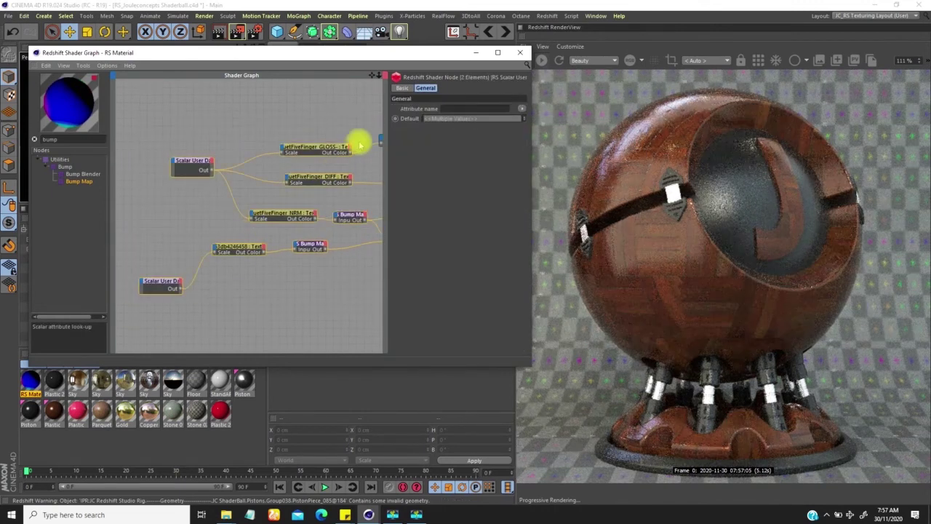
alt+middle_drag(320, 148, 243, 150)
alt+middle_drag(320, 192, 221, 206)
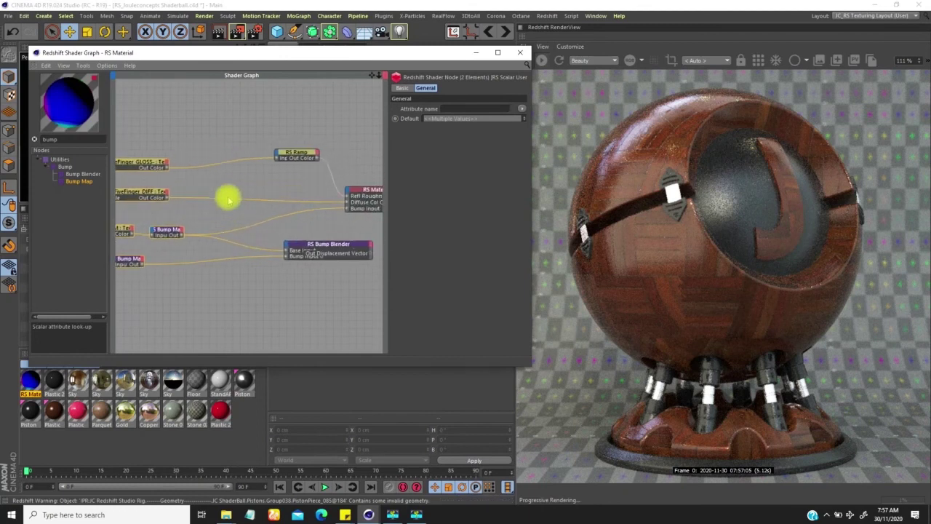
- Move the RS Ramp and Bump Blender toward the textures and connect the blender's Out Displacement Vector to the RS Material's Bump Input
drag(297, 156, 227, 157)
drag(326, 243, 242, 235)
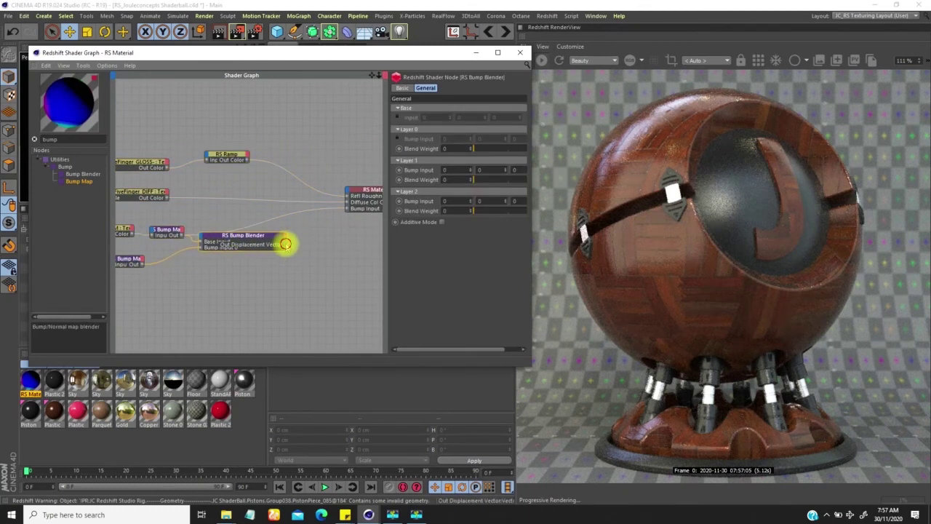
drag(346, 205, 347, 208)
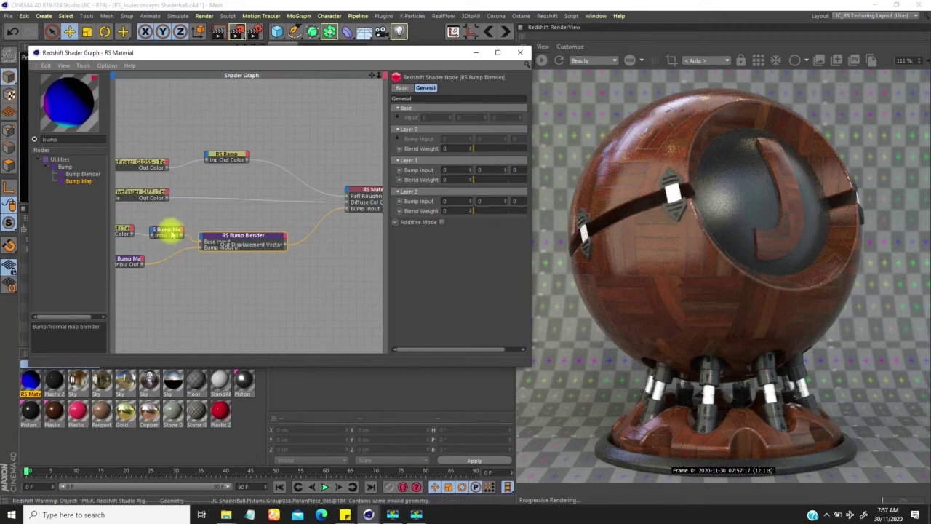
- Raise the Bump Blender's Layer 0 Blend Weight to 1, and reduce it to 0.5
drag(507, 153, 525, 149)
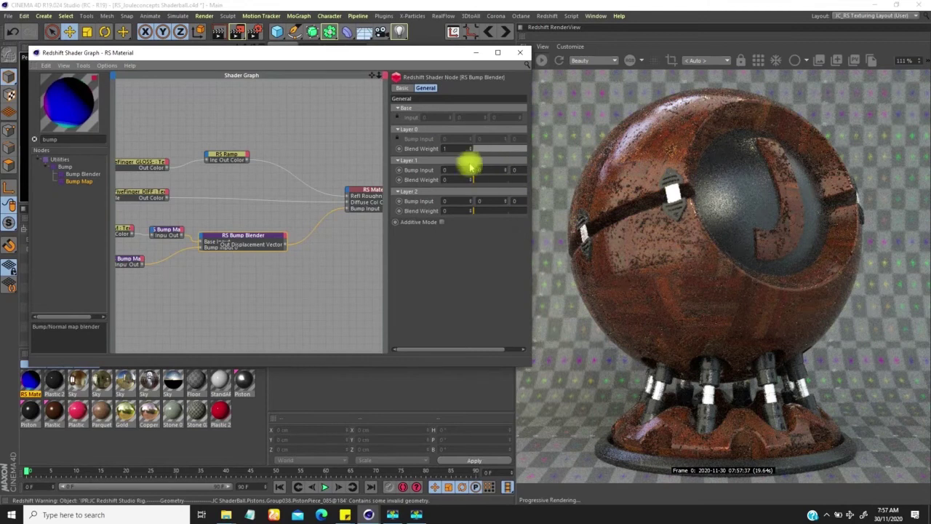
drag(459, 149, 422, 158)
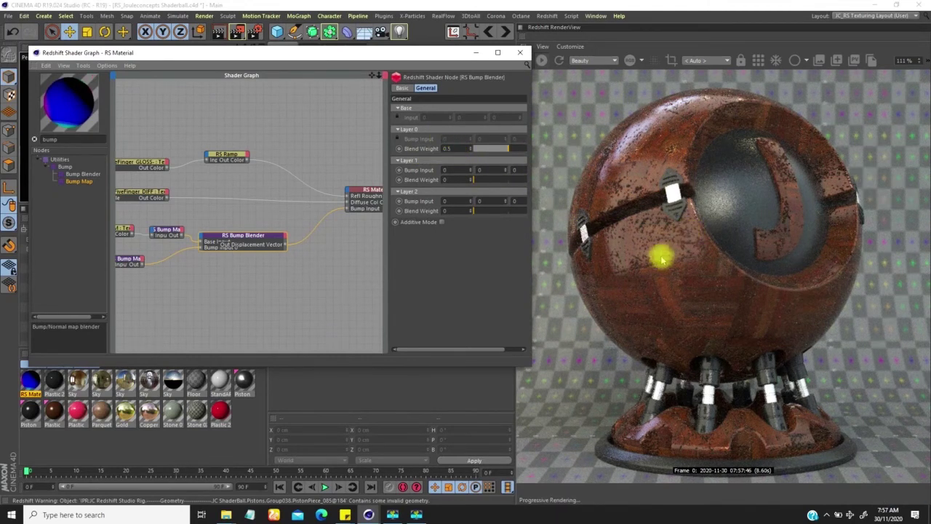
key(Return)
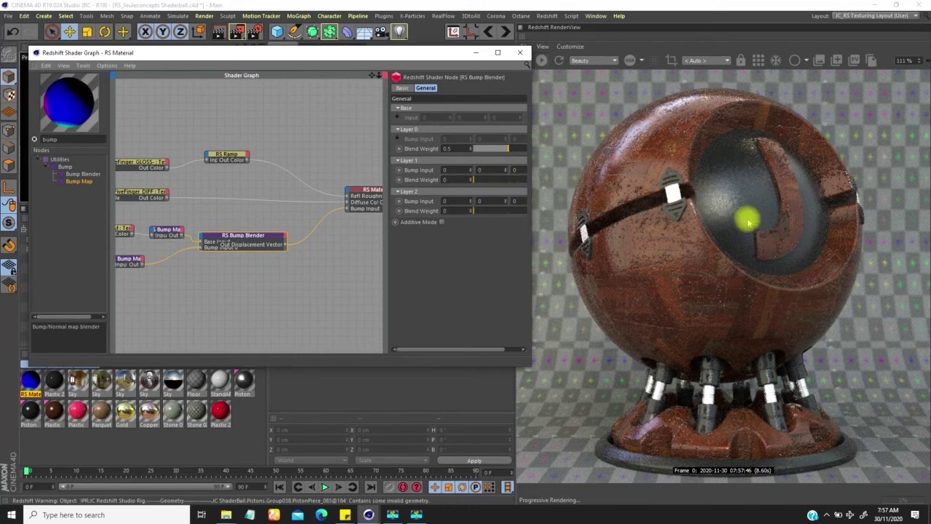
- Enlarge the RenderView to 150% and examine the scratches on the shaderball's wood surface
click(906, 60)
text(150)
key(Return)
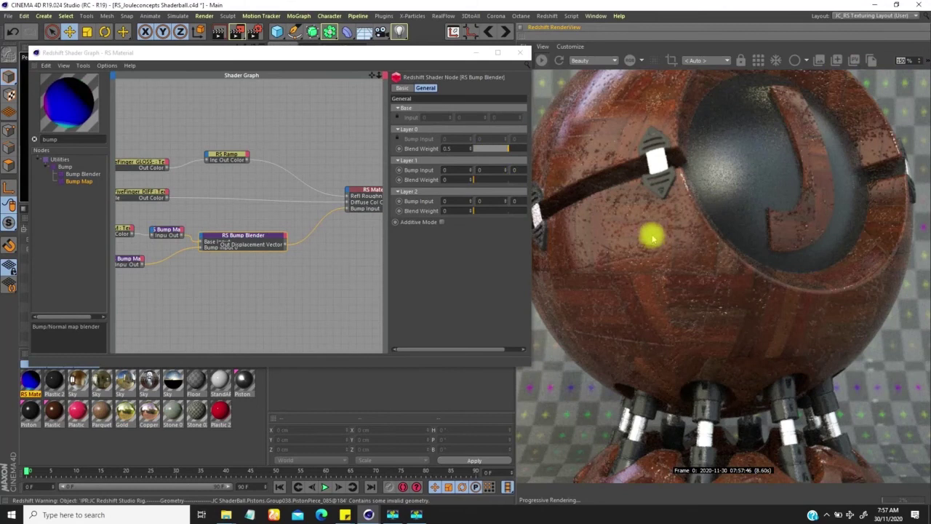
middle_drag(653, 240, 710, 272)
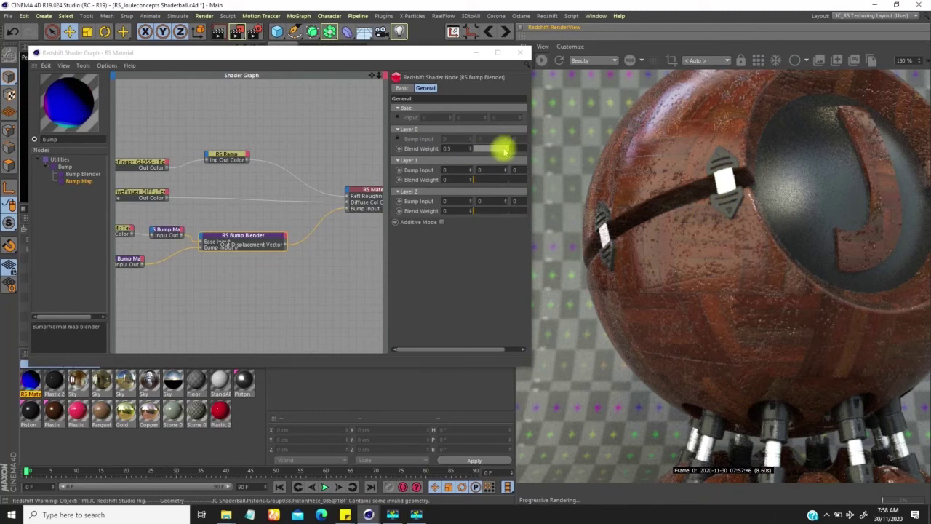
- Try a Layer 0 Blend Weight of 0.29 on the Bump Blender, and set it back to 0.5
mouse_move(508, 151)
mouse_down()
mouse_move(474, 149)
mouse_move(493, 151)
mouse_up()
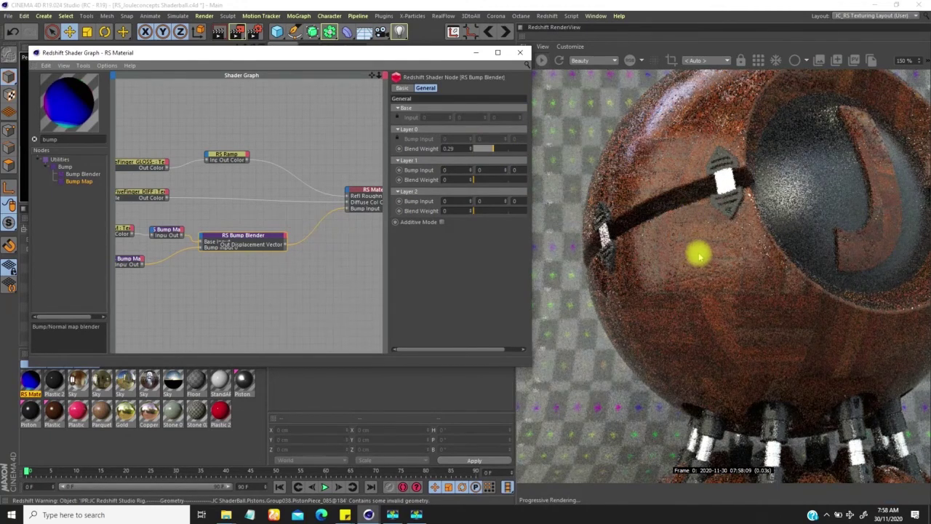
drag(701, 192, 695, 239)
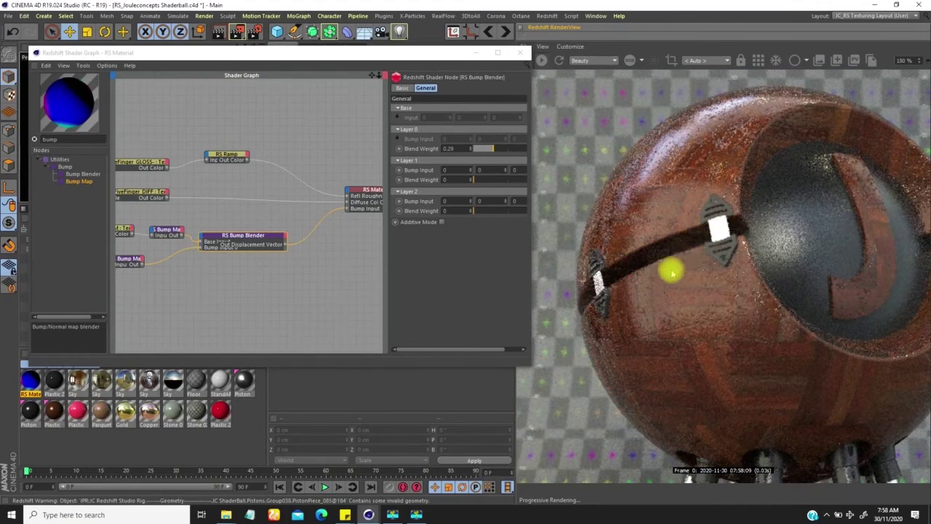
middle_drag(162, 266, 201, 264)
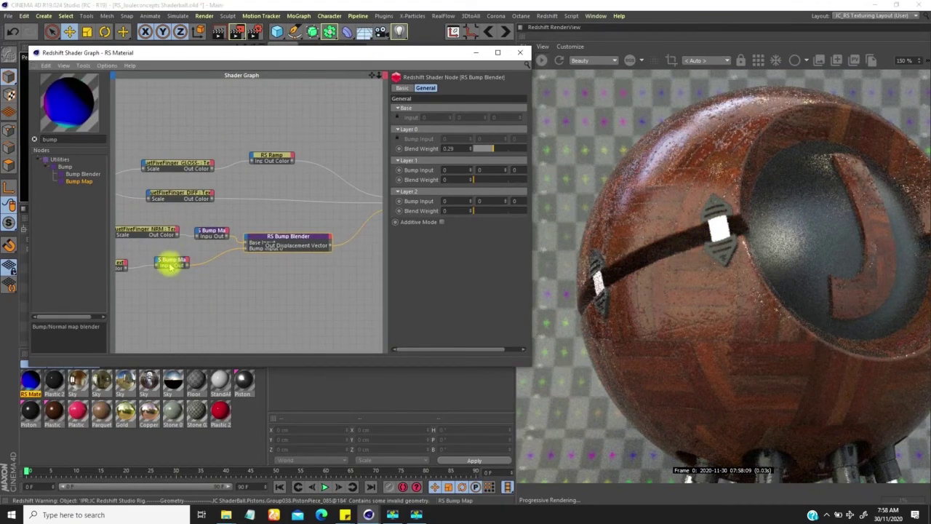
click(177, 260)
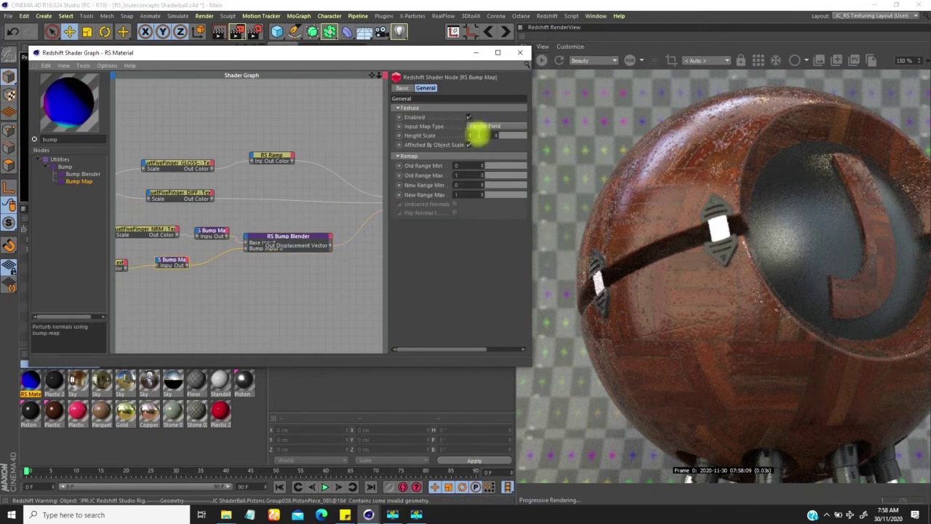
click(232, 234)
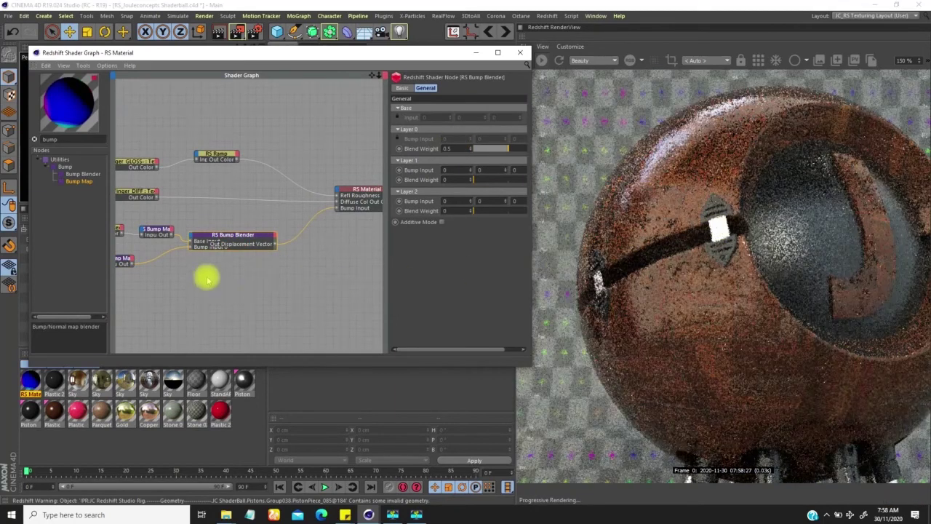
- Try a Height Scale of 5 on the scratch texture's RS Bump Map, and reduce it to 0.3
middle_drag(135, 272, 208, 270)
click(189, 258)
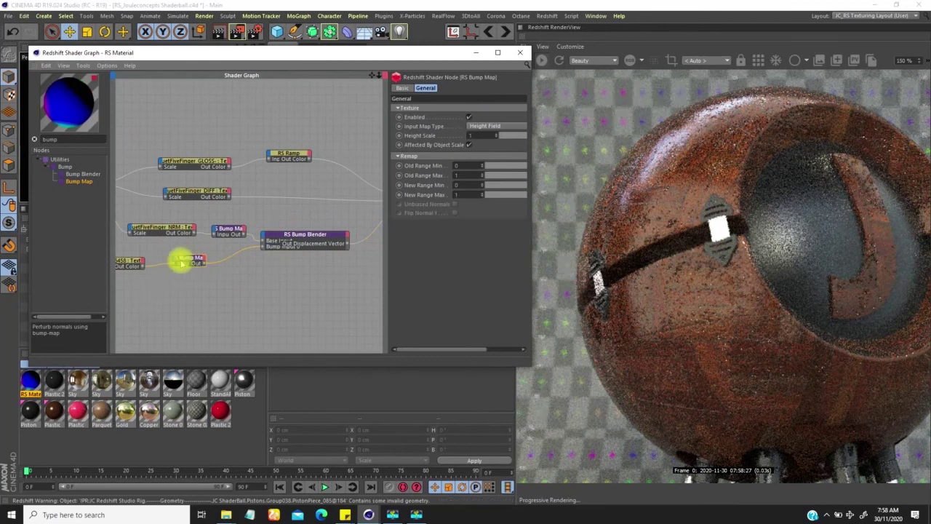
drag(485, 138, 442, 159)
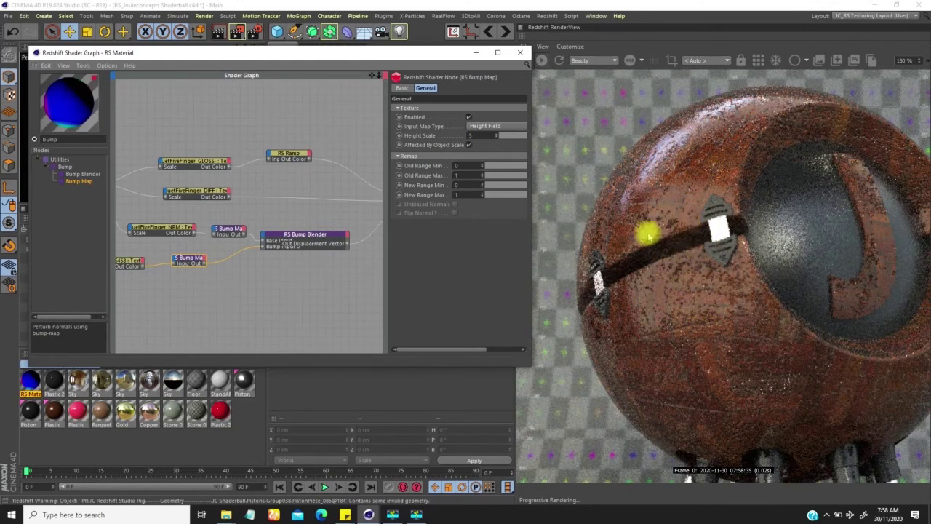
double_click(471, 135)
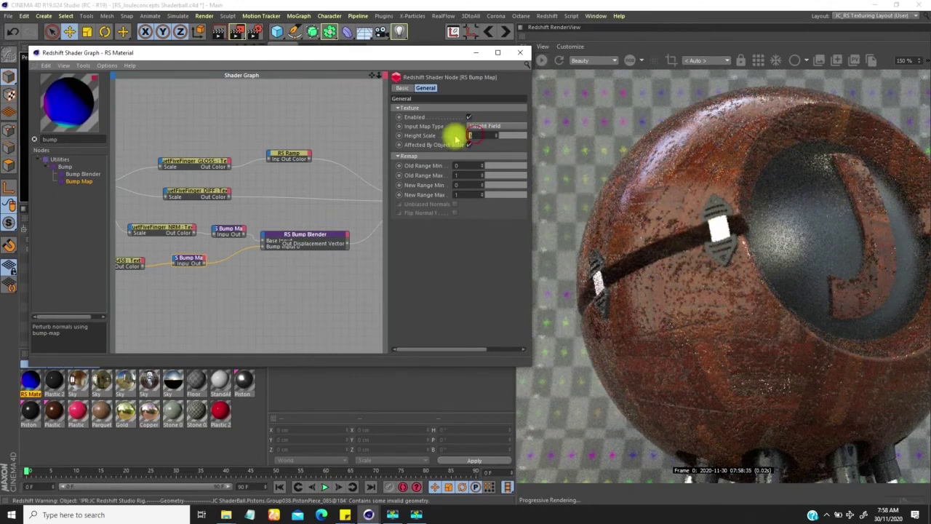
key(Return)
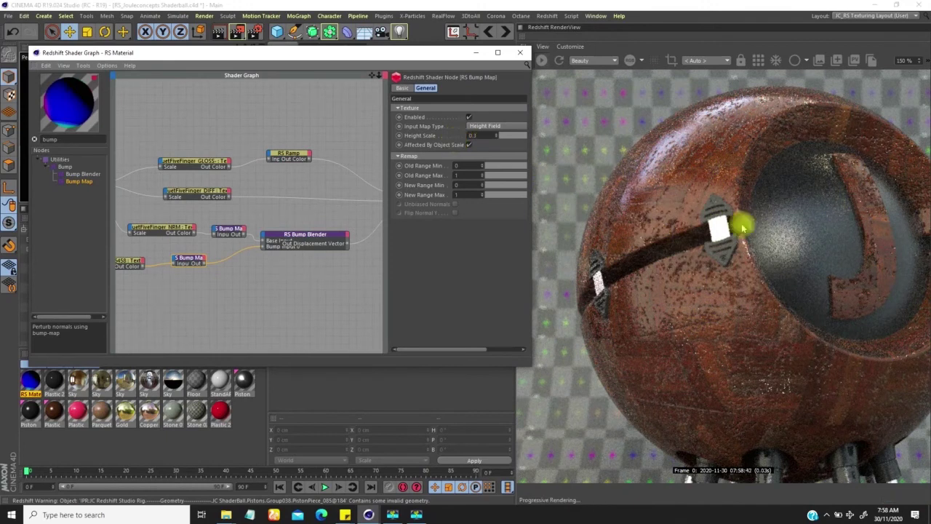
- Lower the scratch RS Bump Map's Height Scale to 0.2, check the shaderball's base in the render, and set the scale to 0.05
double_click(475, 135)
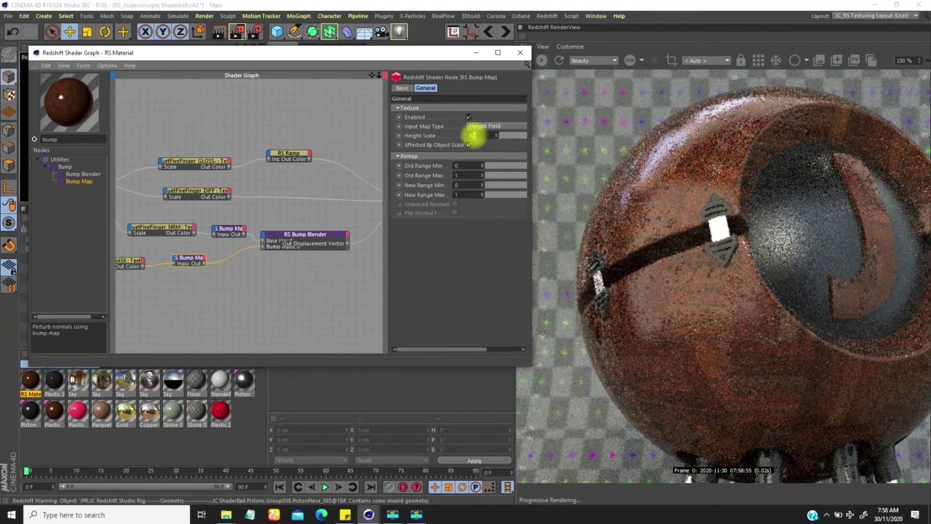
drag(474, 136, 500, 141)
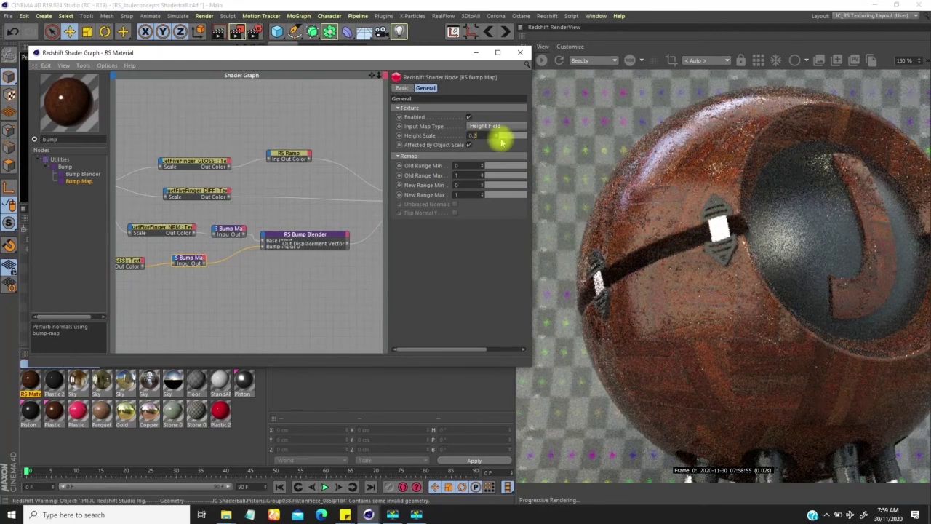
text(0.2)
key(Return)
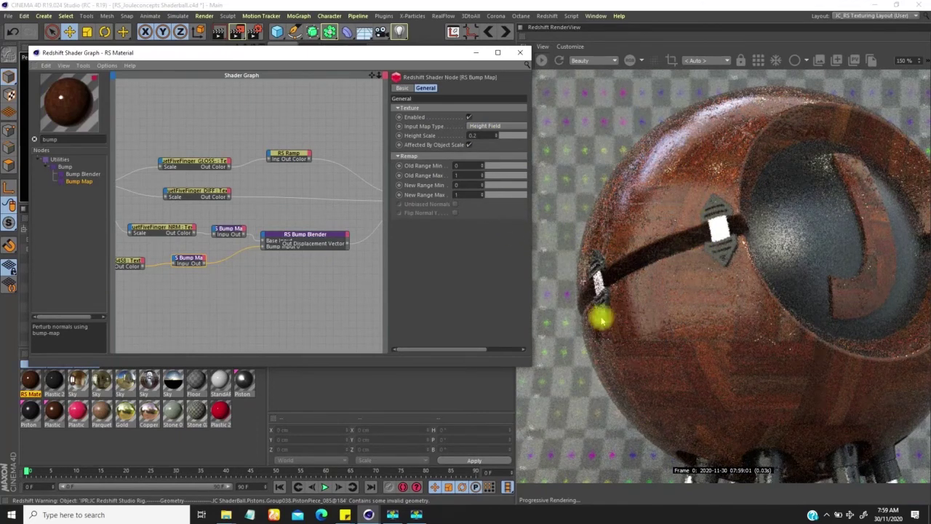
alt+drag(740, 272, 689, 284)
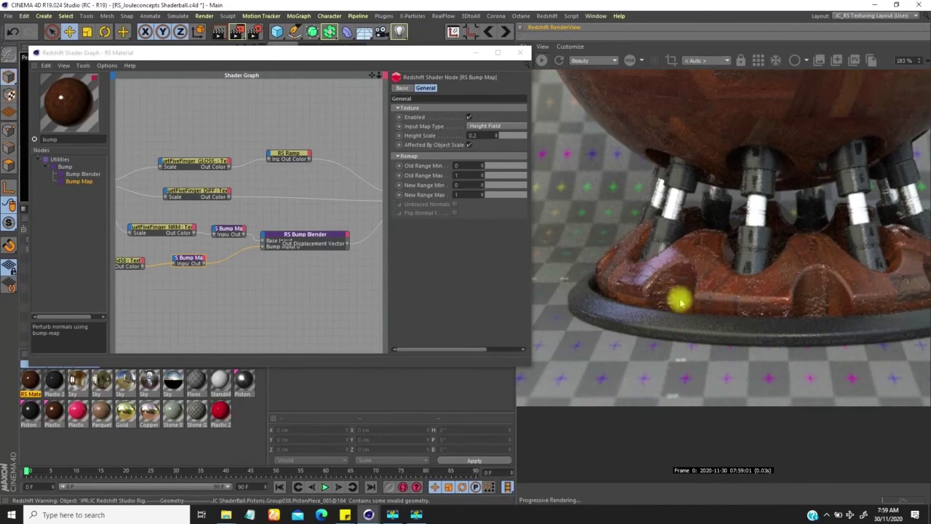
click(474, 135)
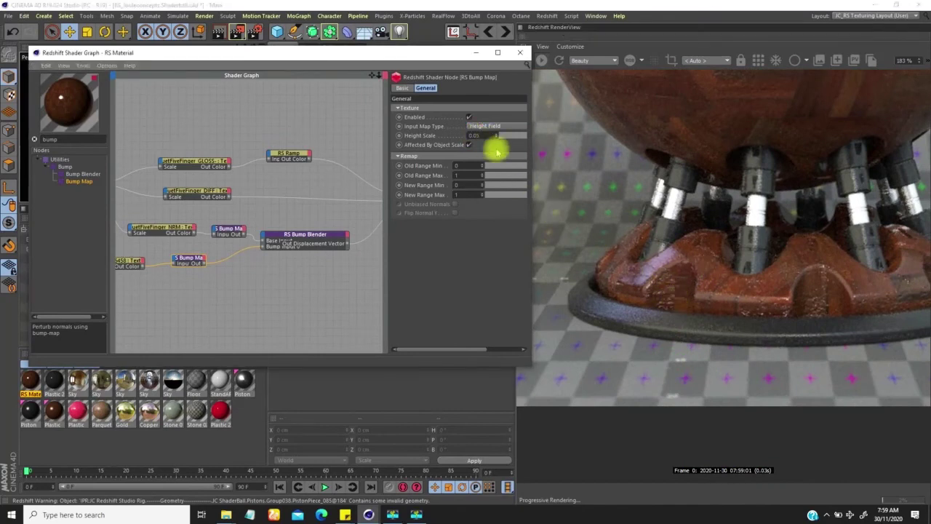
key(Return)
- Examine the softened scratches on the shaderball's sphere and base, and reduce the RenderView to 110% to see the whole model
drag(686, 176, 684, 320)
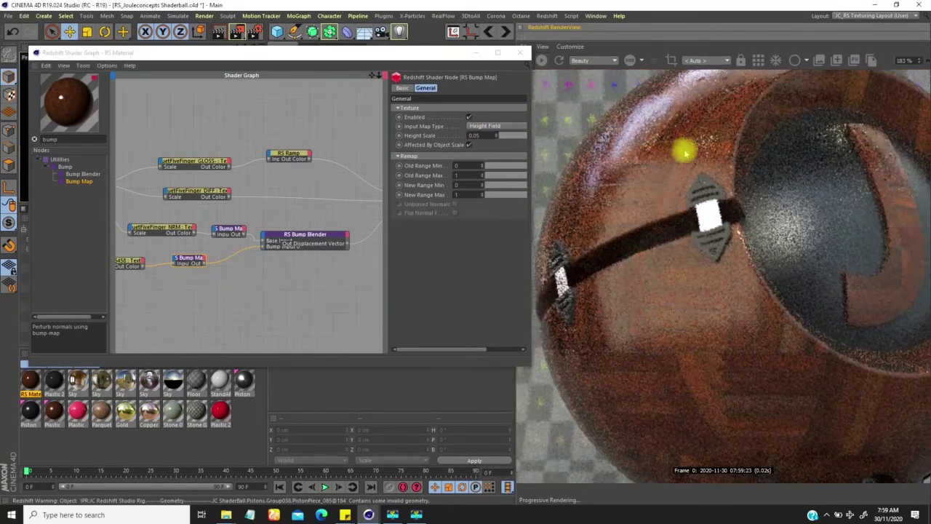
alt+drag(647, 332, 670, 193)
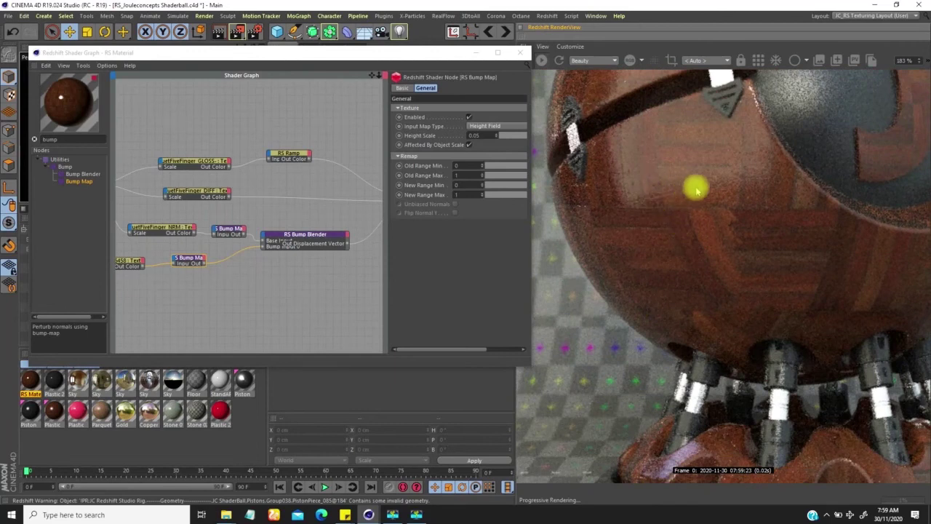
alt+drag(635, 206, 669, 314)
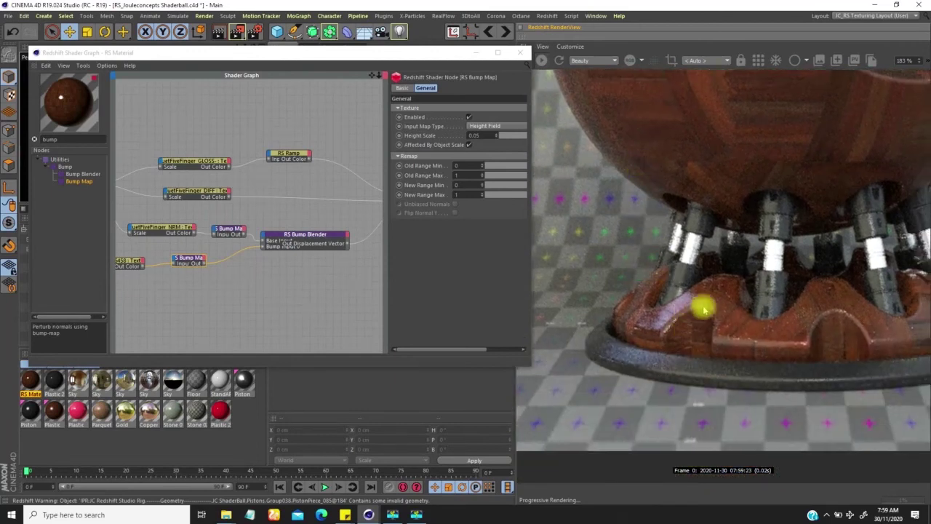
drag(714, 249, 700, 346)
alt+drag(691, 234, 623, 254)
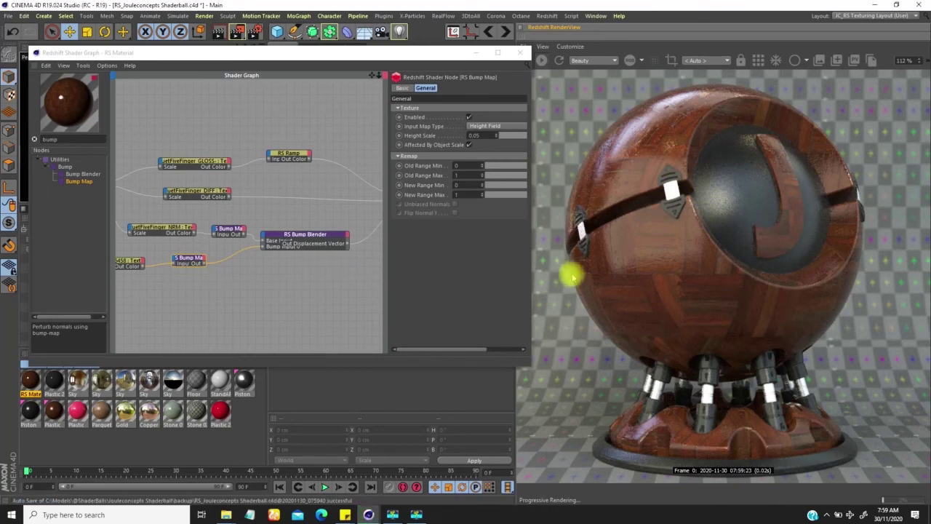
scroll(569, 269, down, 1)
mouse_move(706, 232)
mouse_down()
mouse_move(703, 243)
mouse_move(694, 222)
mouse_up()
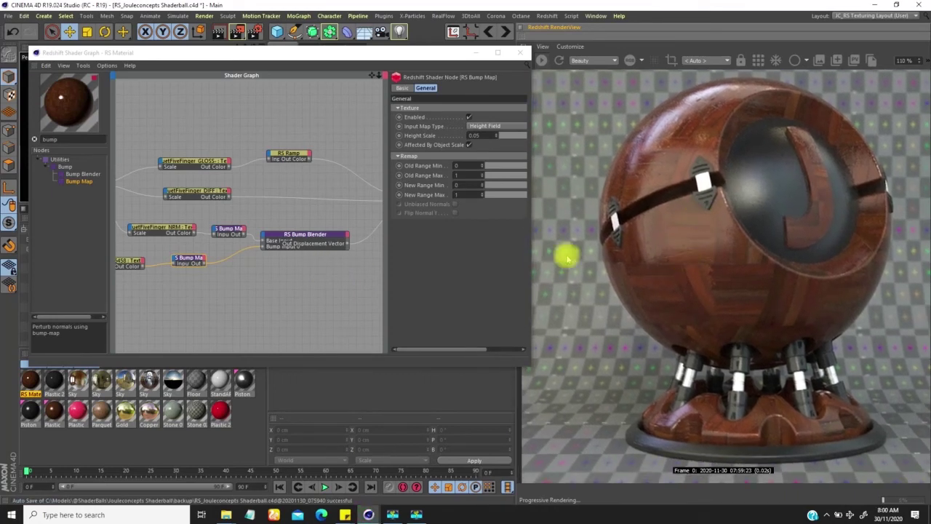
- Set the Height Scale of the NRM texture's RS Bump Map to 1 and select the RS Bump Blender
click(229, 230)
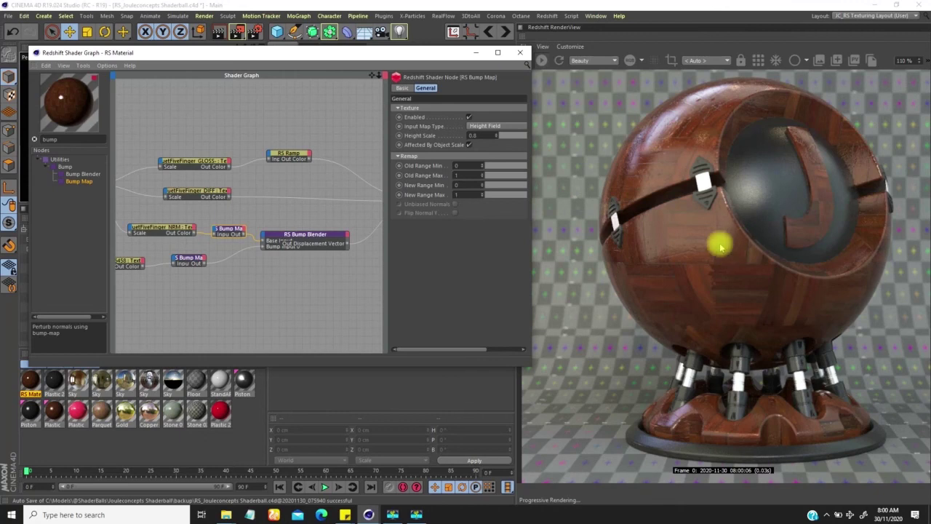
drag(477, 137, 459, 130)
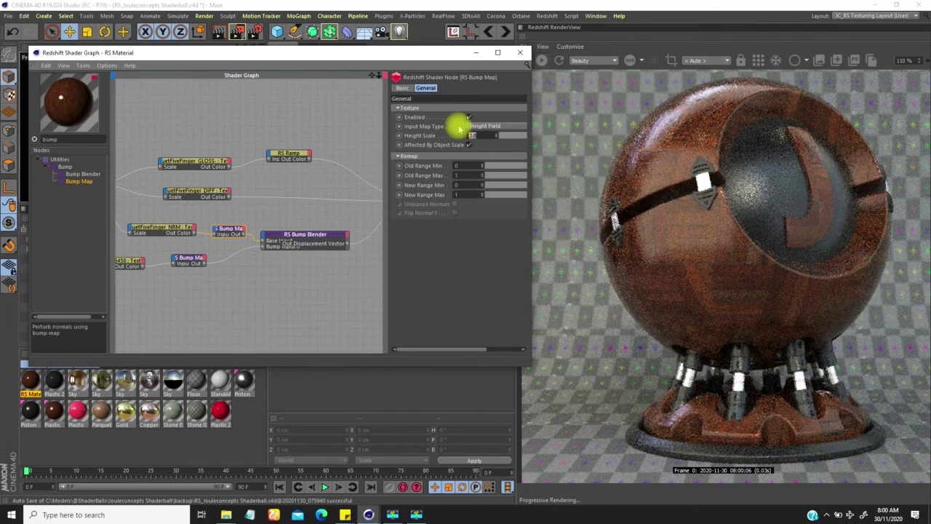
key(Return)
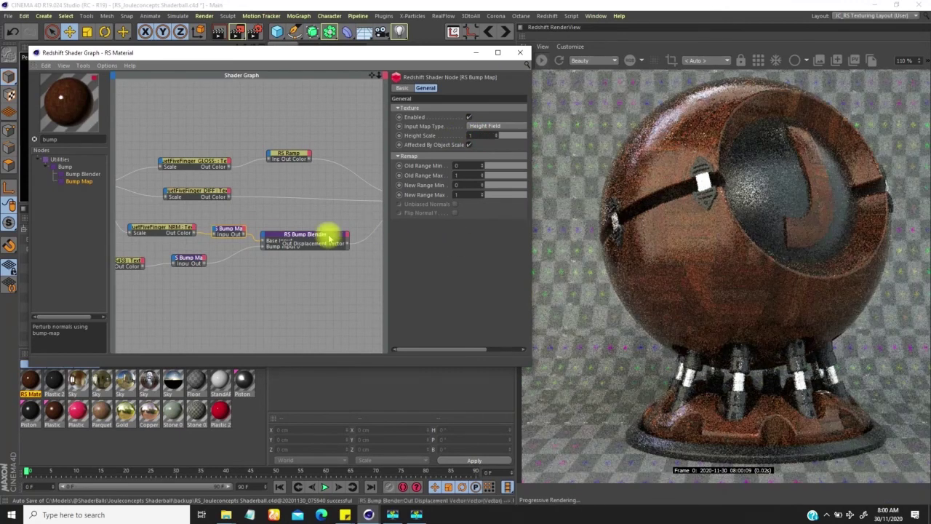
click(304, 240)
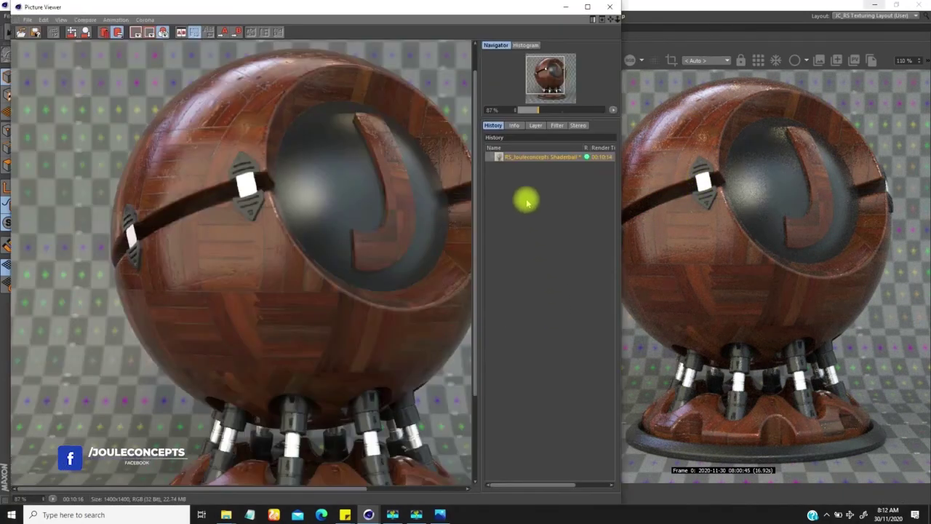
- Enlarge the final render to 149% in the Picture Viewer and examine the wood on the upper sphere and the raised J
drag(270, 205, 220, 237)
mouse_move(207, 142)
mouse_down()
mouse_move(256, 94)
mouse_move(219, 150)
mouse_up()
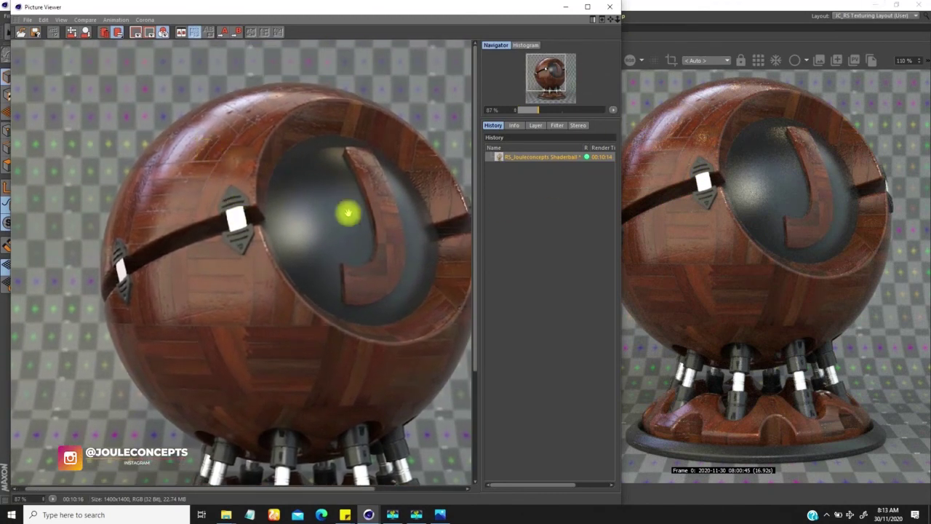
drag(537, 110, 545, 109)
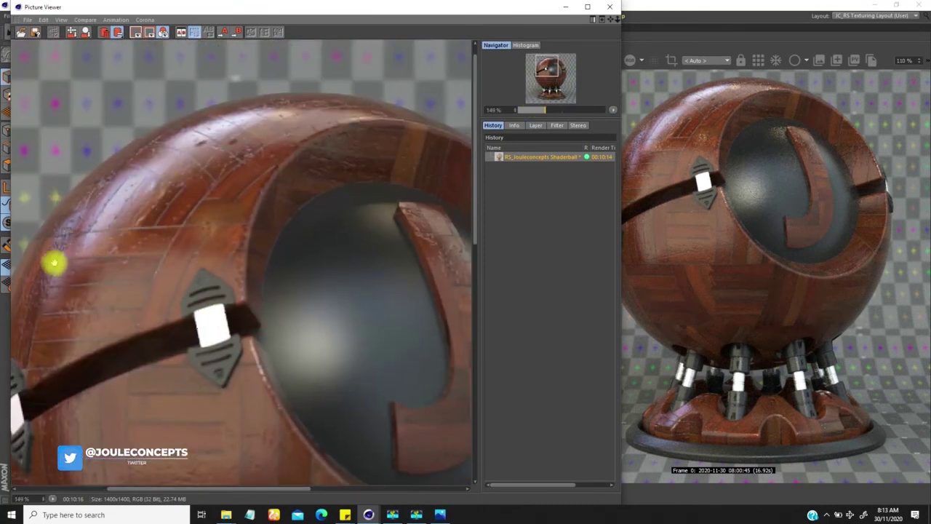
drag(445, 251, 319, 195)
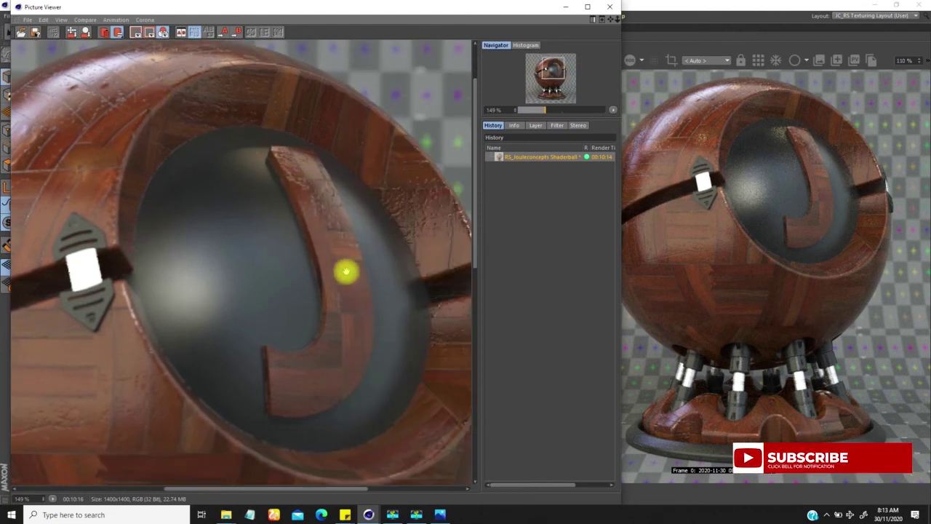
drag(343, 260, 237, 147)
drag(339, 118, 385, 80)
- Examine the wooden base and pistons in the final render, and return to the scratches around the sphere's recessed opening
drag(279, 273, 269, 142)
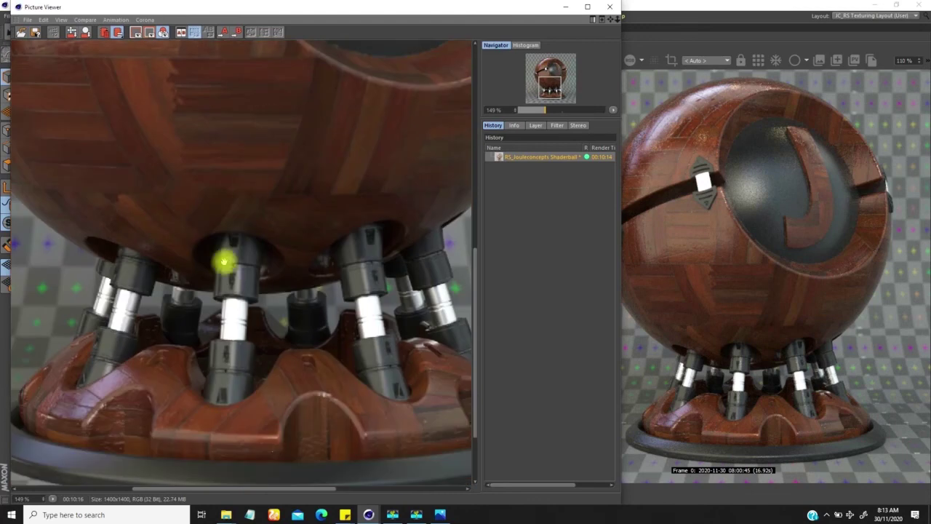
drag(223, 322, 217, 246)
drag(187, 334, 362, 318)
drag(255, 280, 240, 252)
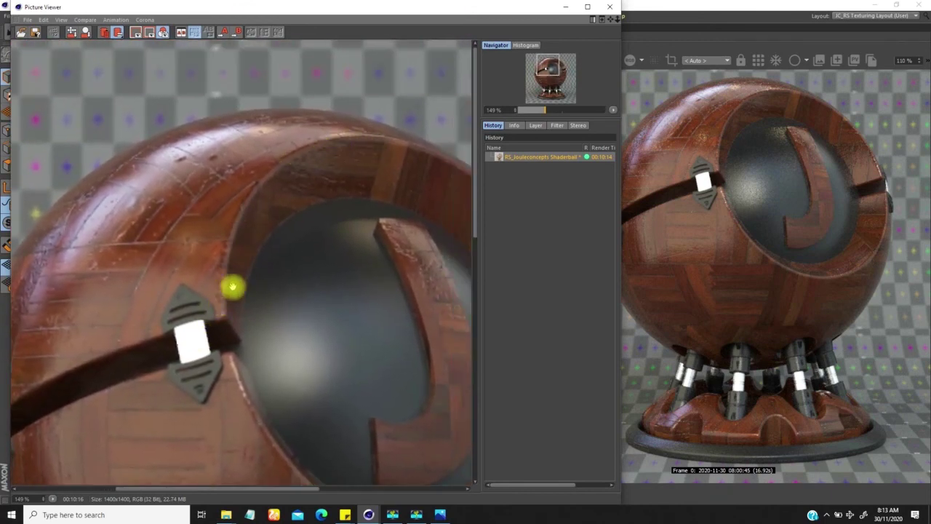
drag(258, 160, 237, 136)
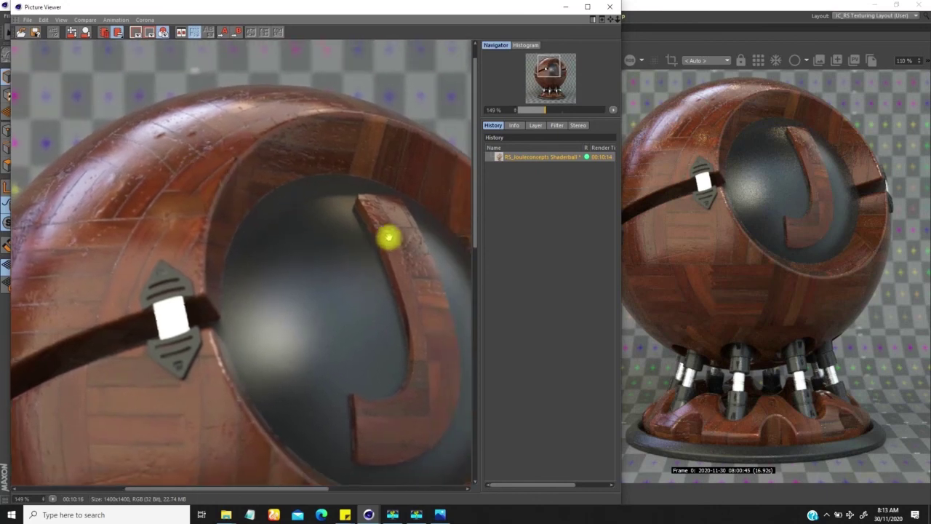
drag(387, 237, 203, 179)
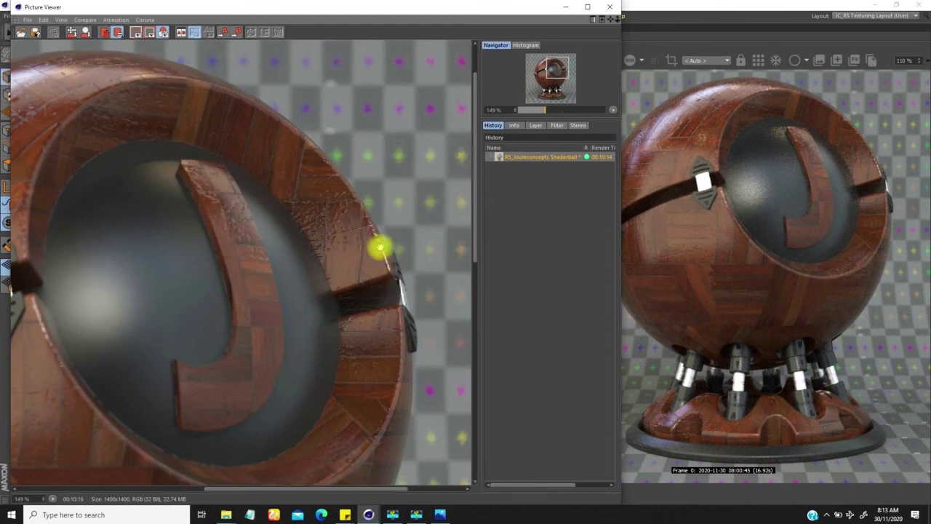
drag(239, 262, 376, 285)
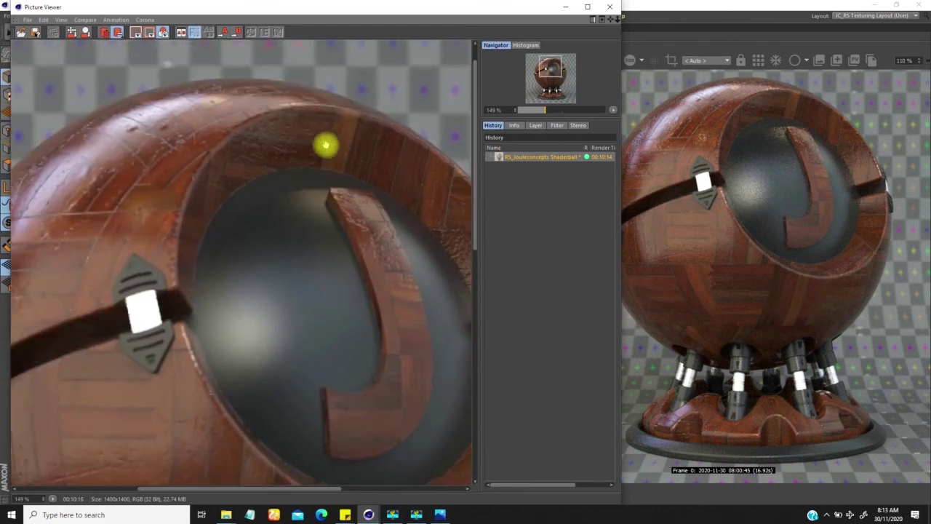
drag(191, 202, 210, 181)
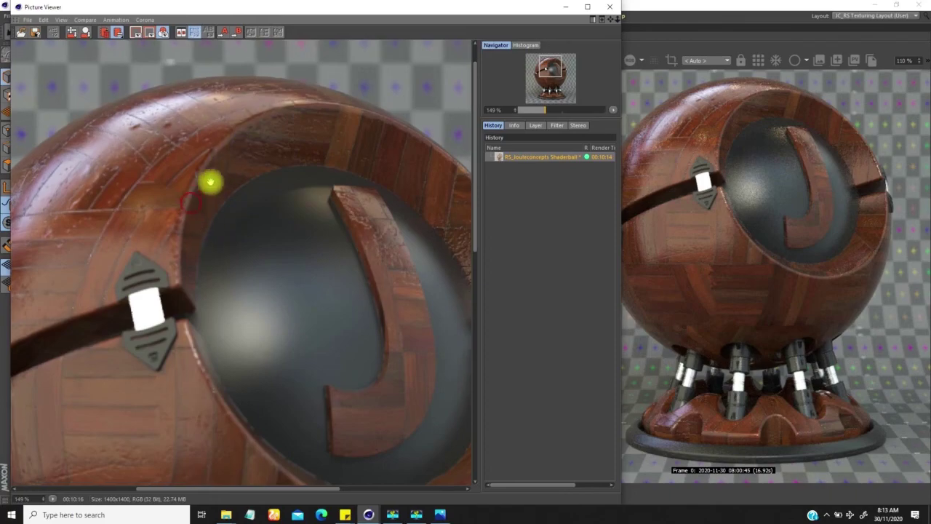